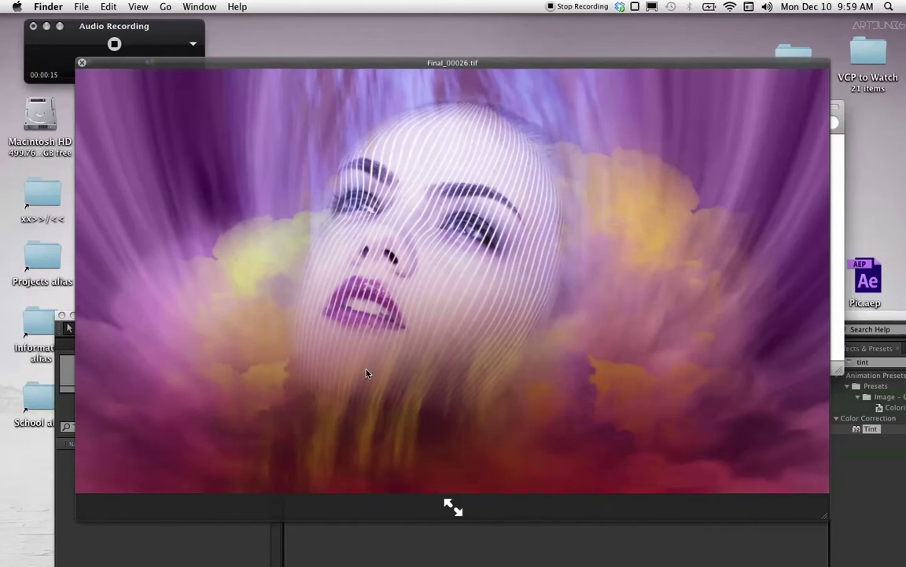
Import cumulus1.jpg and the female stock photo from the Pictures folder into the After Effects project
key("space")
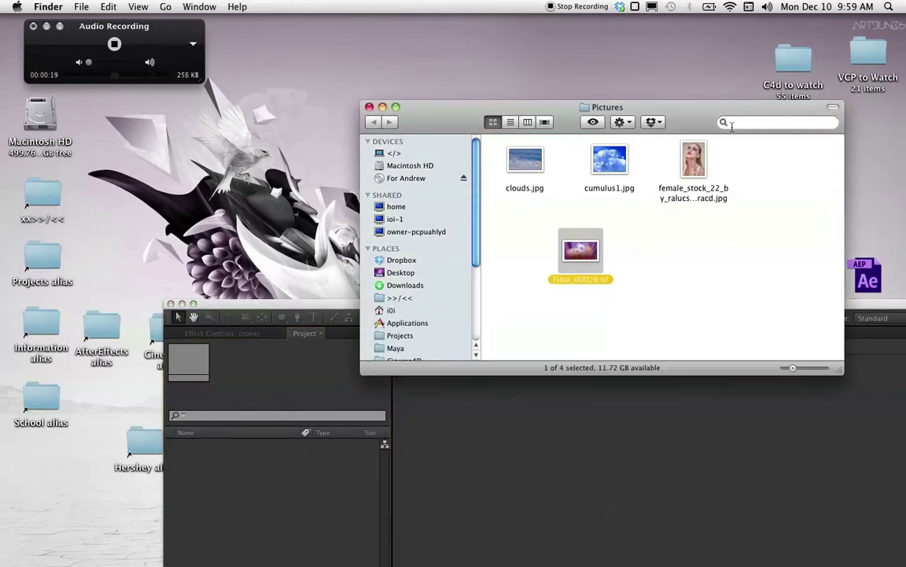
left_click(693, 162)
left_click(614, 157, "super")
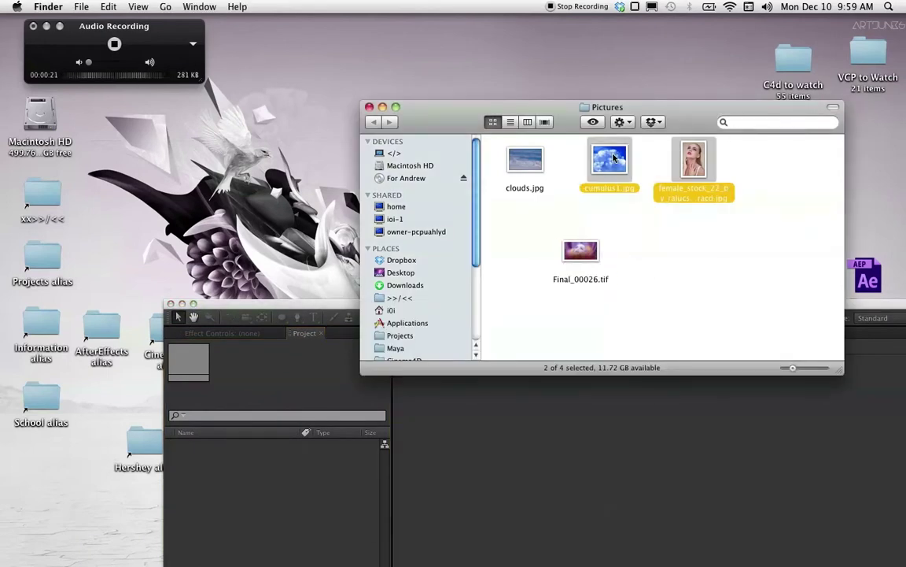
left_click_drag(612, 159, 242, 473)
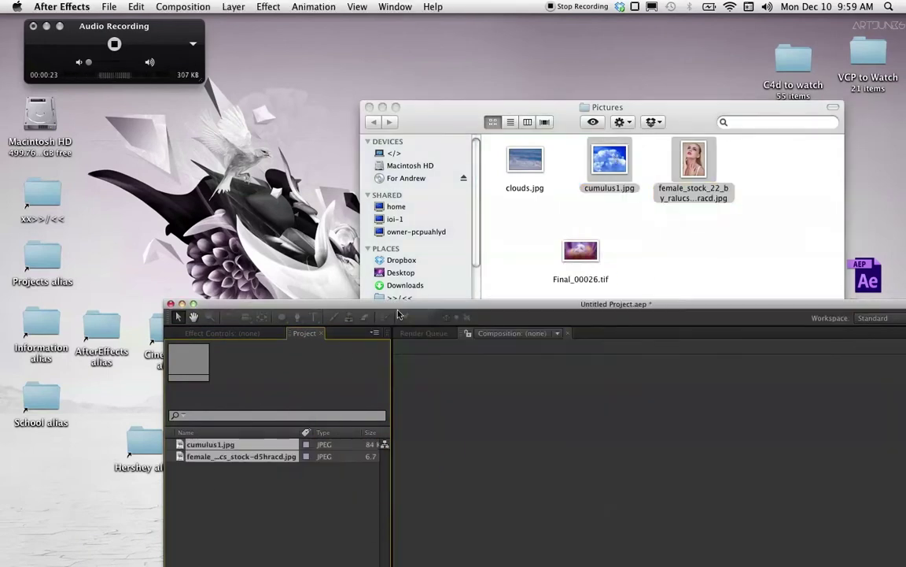
left_click_drag(404, 304, 243, 5)
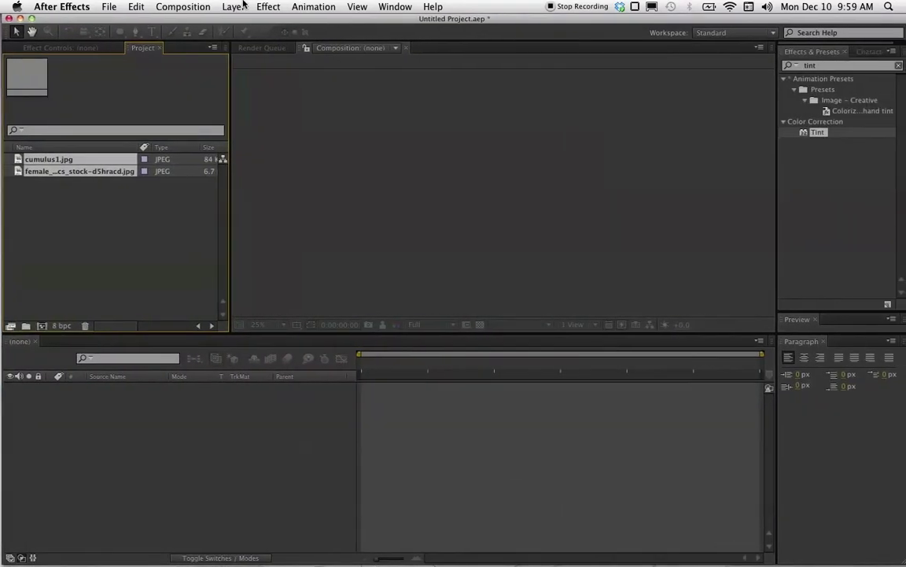
Create a composition from the female stock photo and enlarge the composition viewer to show the whole portrait
left_click(134, 250)
left_click(18, 172)
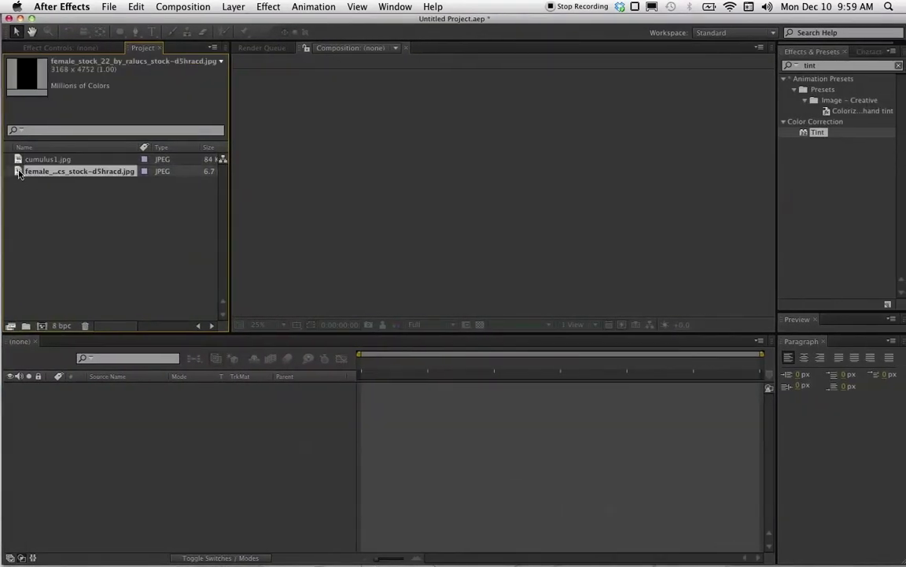
left_click_drag(18, 175, 44, 325)
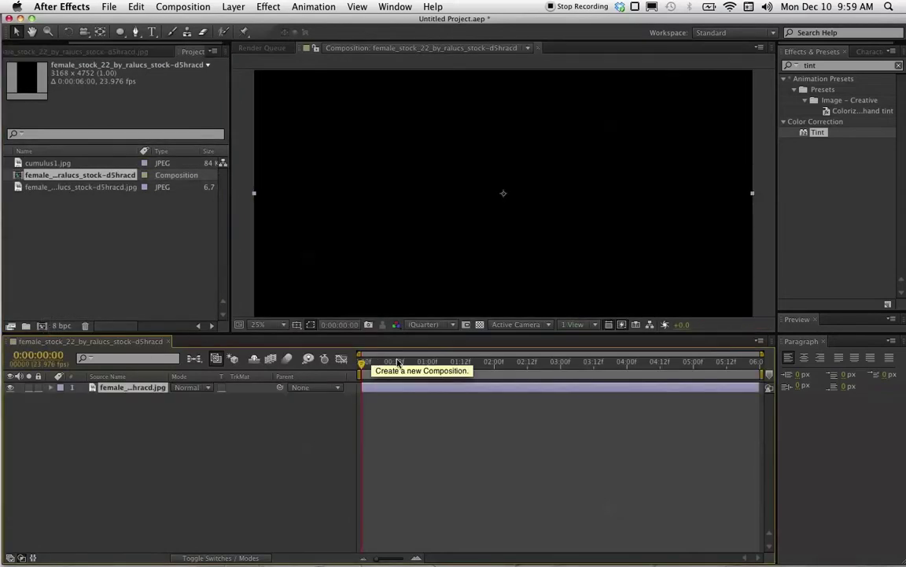
scroll(421, 206, "down", 3)
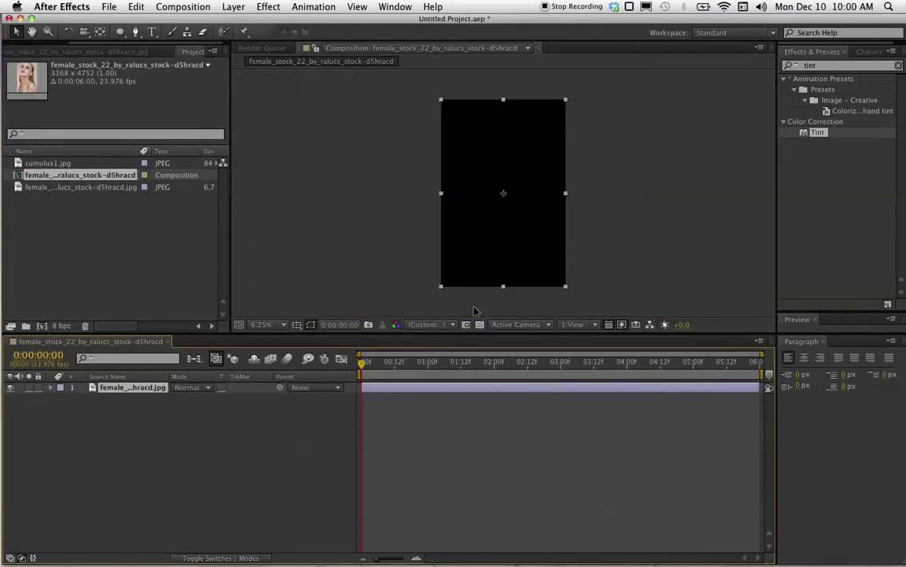
left_click_drag(476, 336, 429, 466)
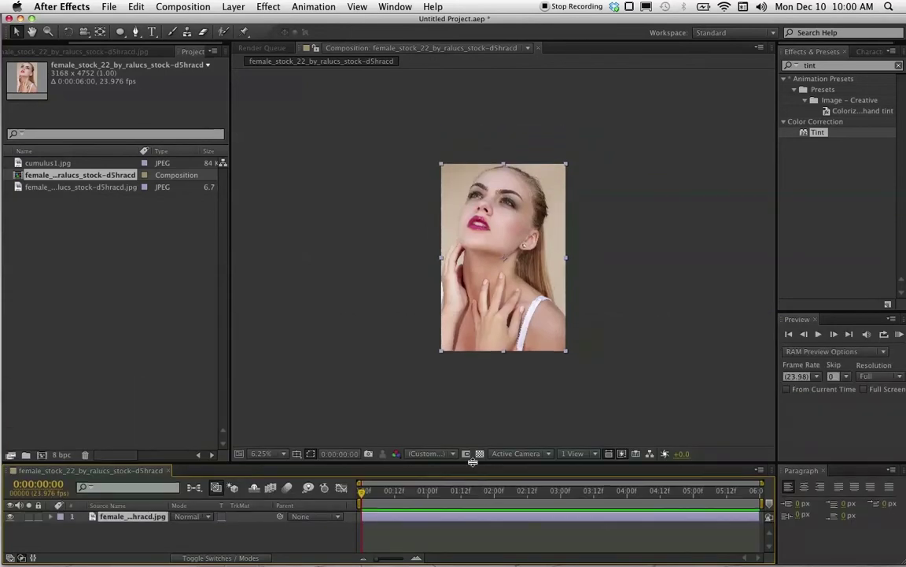
Draw a closed Pen tool mask around the woman's face, following the jaw, hairline and forehead
scroll(602, 295, "up", 1)
left_click(136, 34)
left_click(452, 259)
left_click(525, 269)
left_click(555, 227)
left_click(573, 177)
left_click(567, 123)
left_click(545, 94)
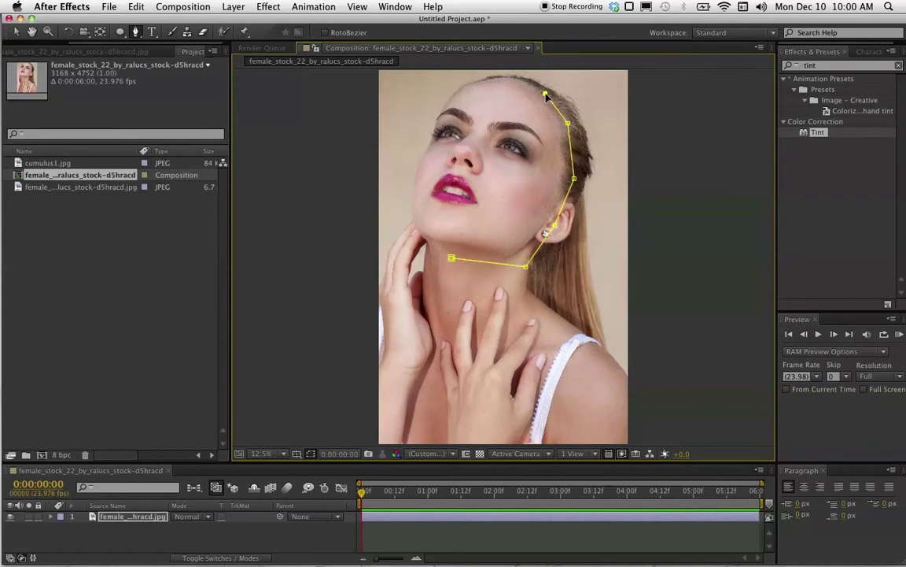
left_click(521, 79)
left_click(483, 77)
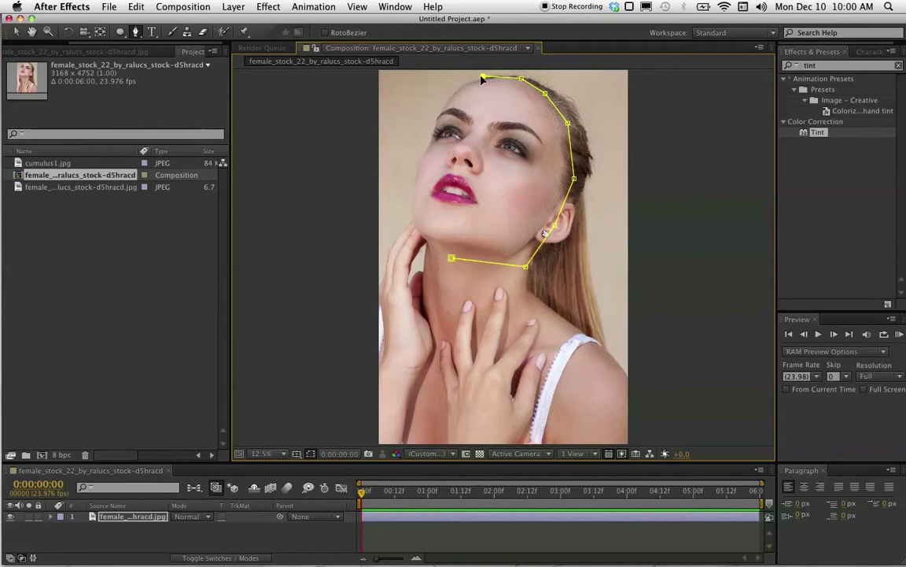
left_click(460, 83)
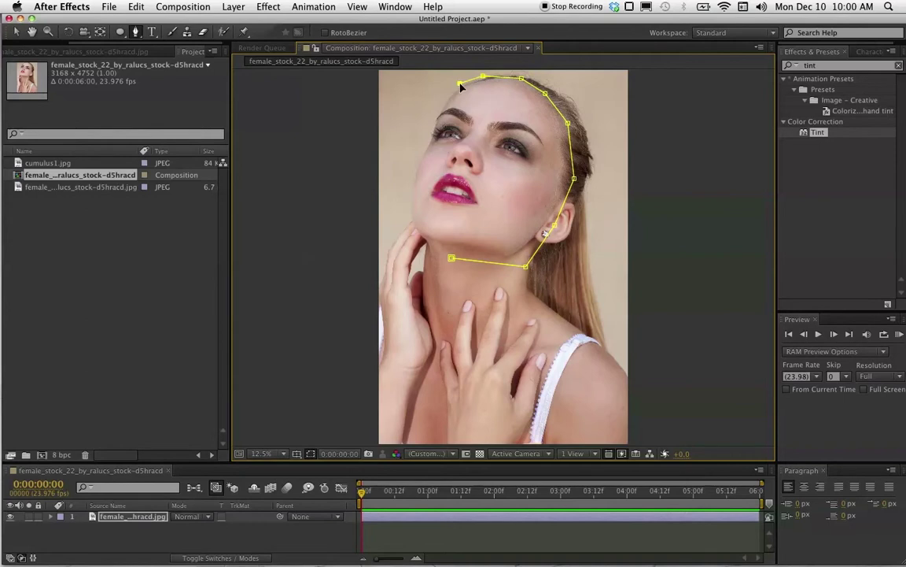
left_click(430, 131)
left_click(412, 174)
left_click(413, 233)
left_click(452, 259)
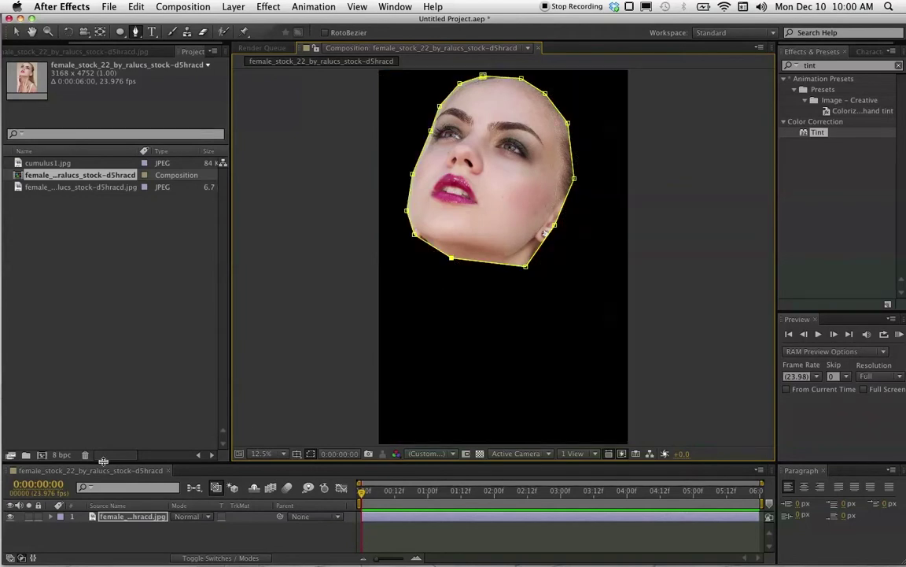
Set the face mask's feather to 250 pixels and its expansion to -100 pixels
key("m")
key("m")
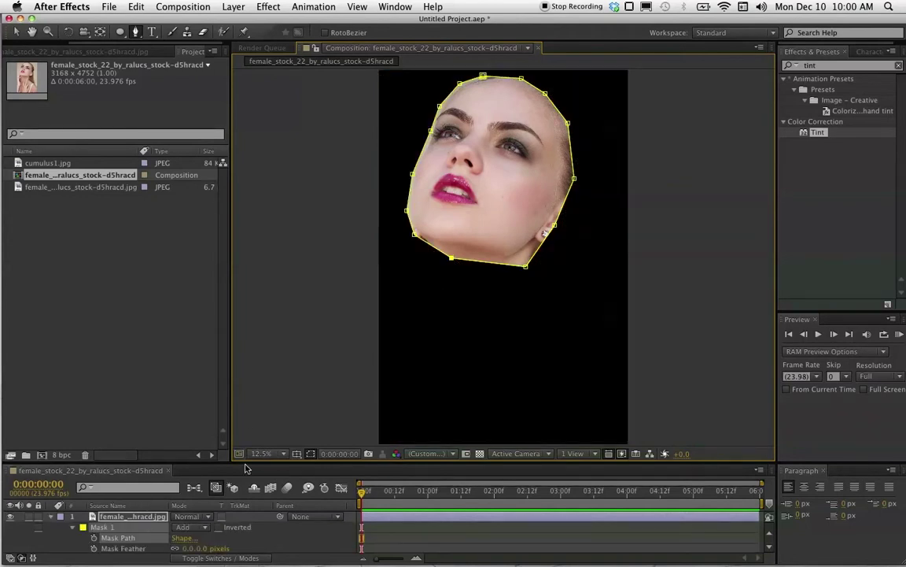
left_click_drag(246, 461, 243, 379)
left_click(184, 462)
key("Return")
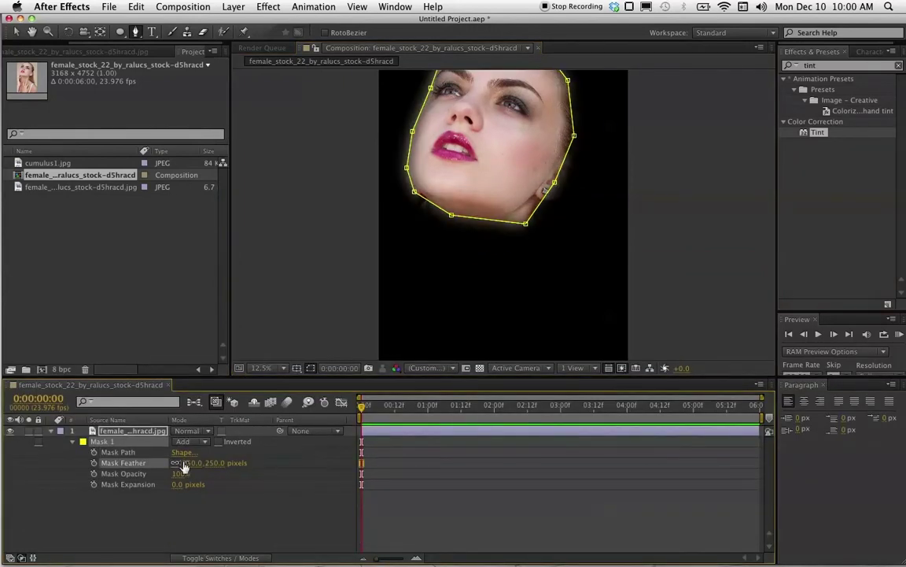
left_click(186, 484)
type("-100")
key("Return")
left_click(133, 432)
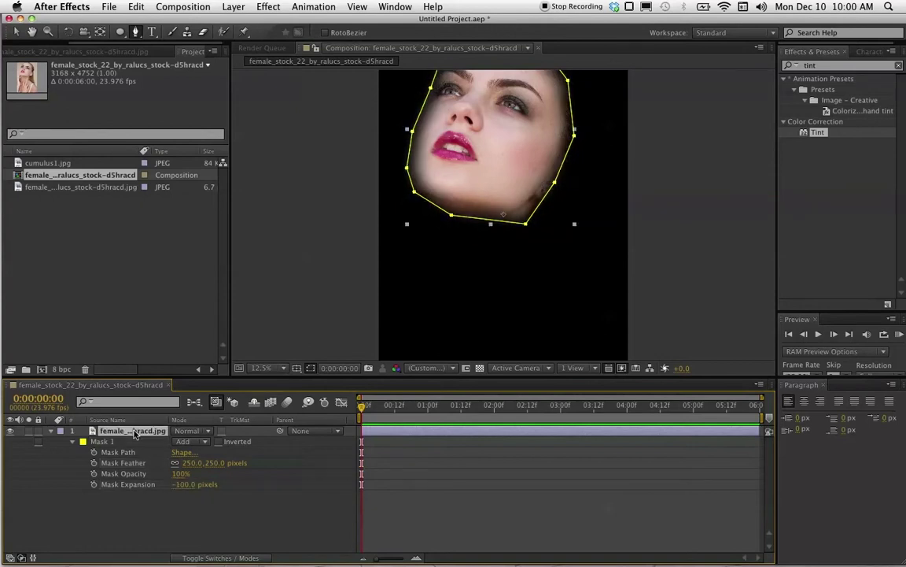
Create a new 1920 x 1080 composition at 23.976 fps, six seconds long, and add the masked face composition to it
left_click(42, 369)
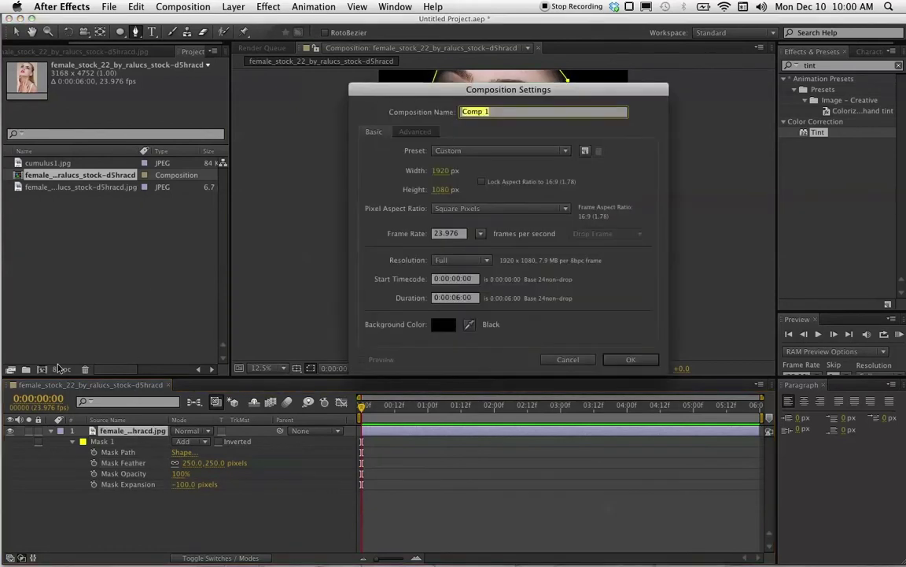
left_click(618, 359)
left_click_drag(20, 184, 237, 463)
Scale the face layer to 20% and move the face to the middle of the frame
key("period")
key("s")
left_click(196, 444)
type("20")
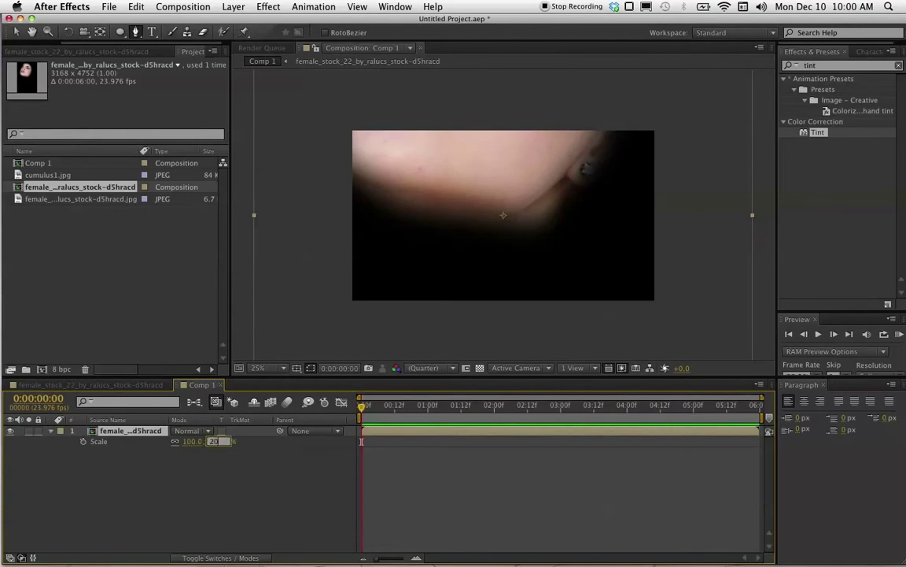
key("Return")
key("v")
left_click_drag(498, 183, 495, 205)
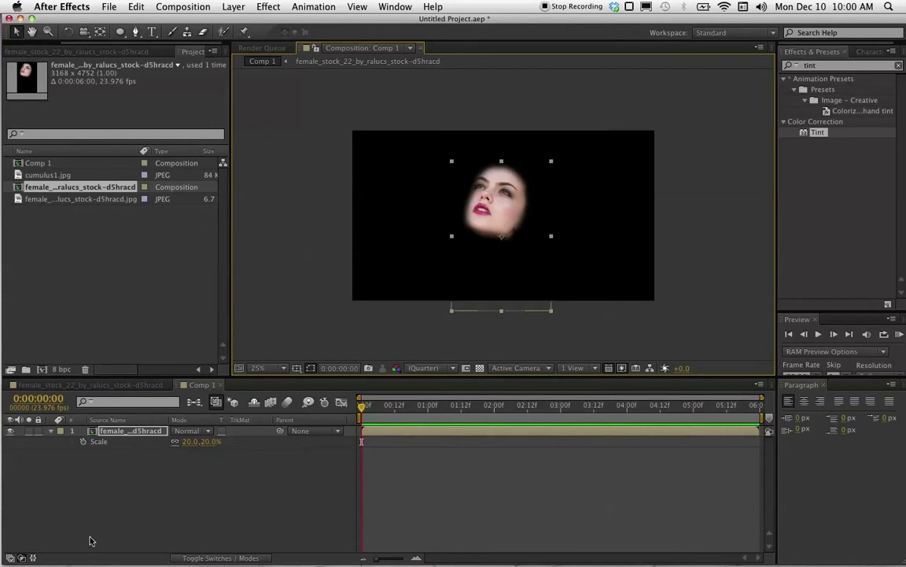
Add a green 1920 x 1080 solid layer above the face
right_click(102, 513)
mouse_move(177, 433)
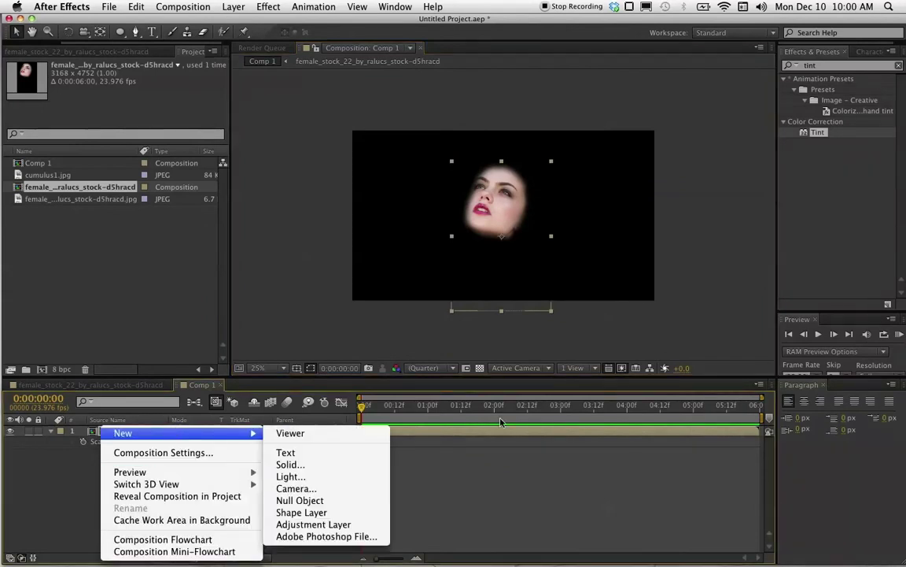
left_click(338, 464)
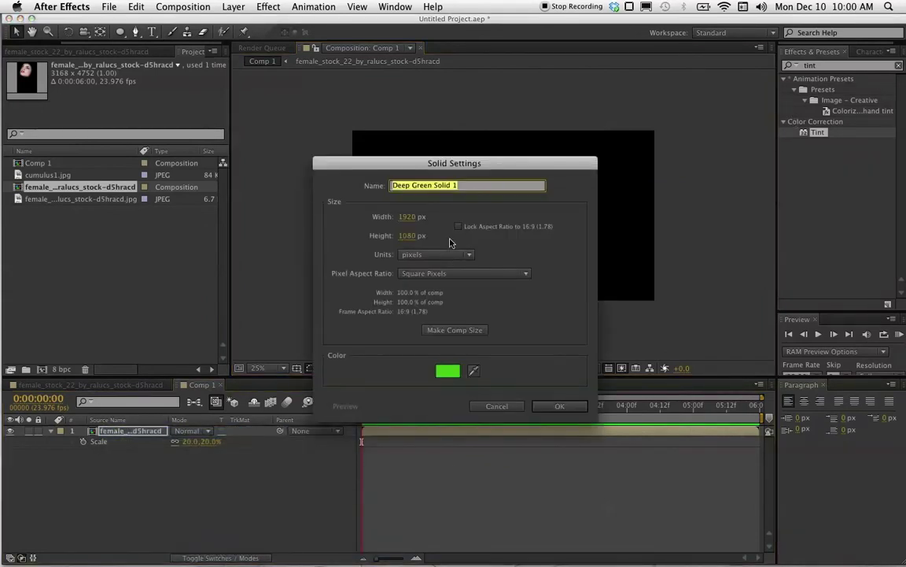
left_click(559, 406)
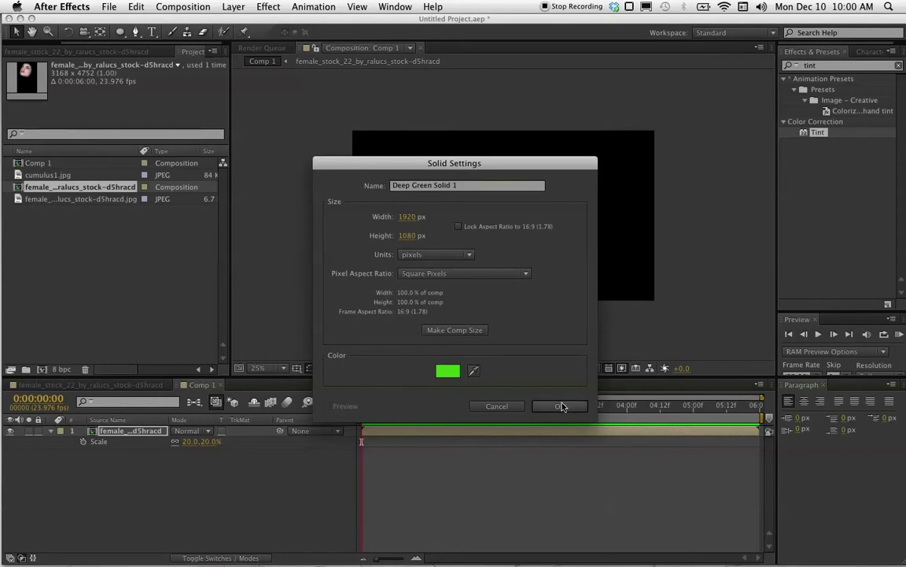
Find the Grid effect and apply it to the green solid
left_click(819, 70)
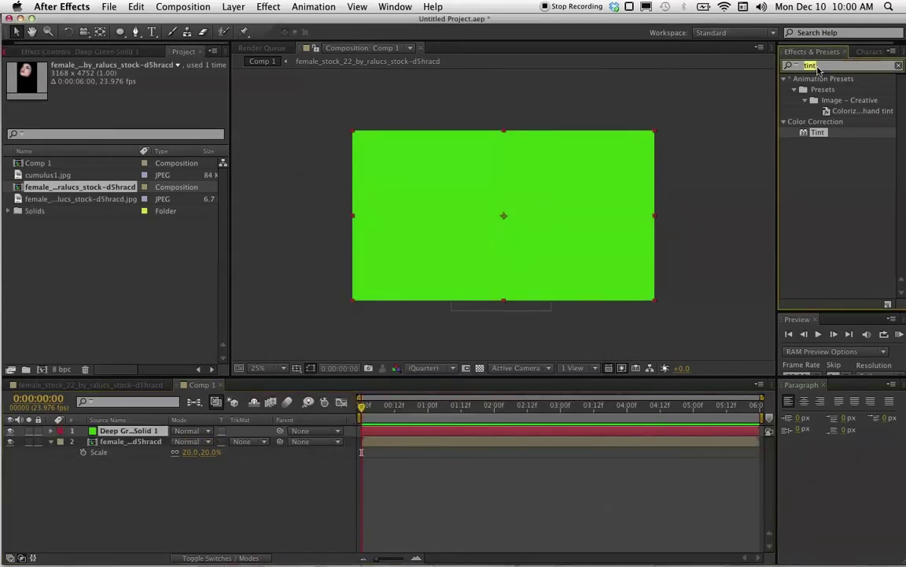
type("grid")
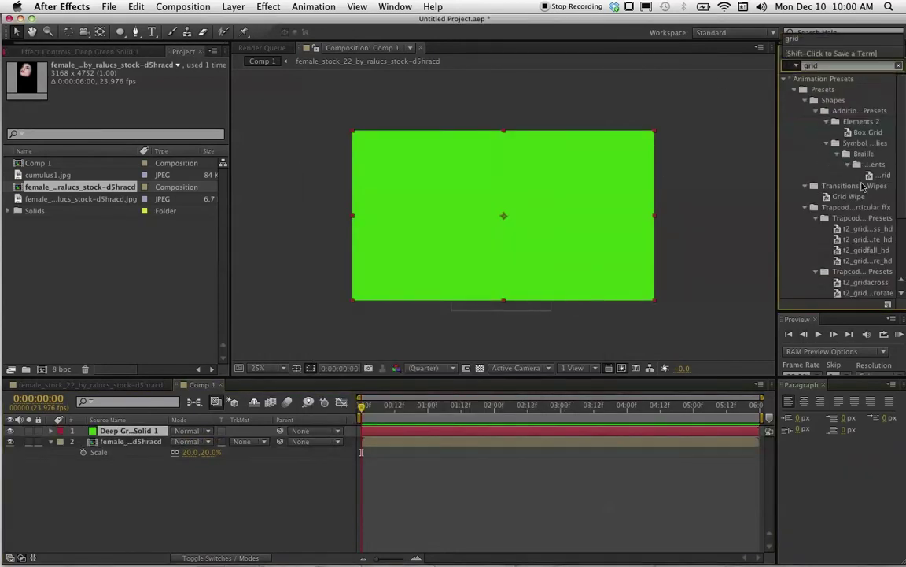
scroll(857, 169, "down", 3)
left_click_drag(818, 271, 146, 432)
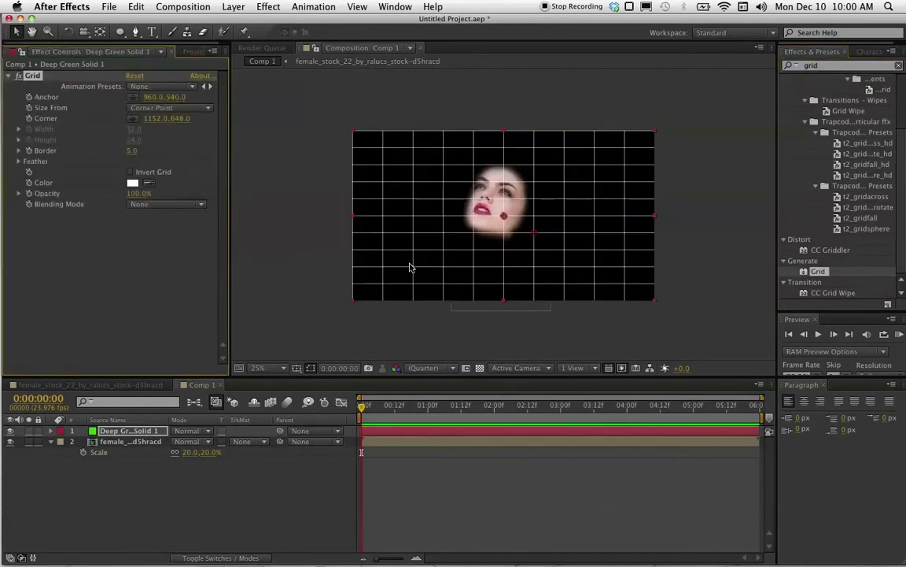
Reshape the grid into narrow vertical lines by moving its corner to about 1000, 1164 and its anchor to about 972, -72
left_click_drag(537, 235, 510, 318)
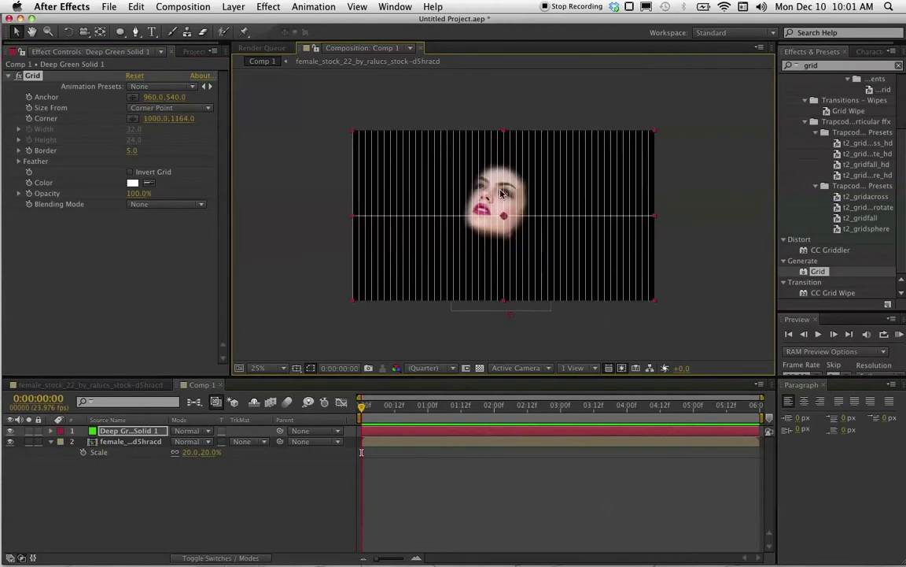
left_click_drag(504, 215, 506, 120)
right_click(506, 122)
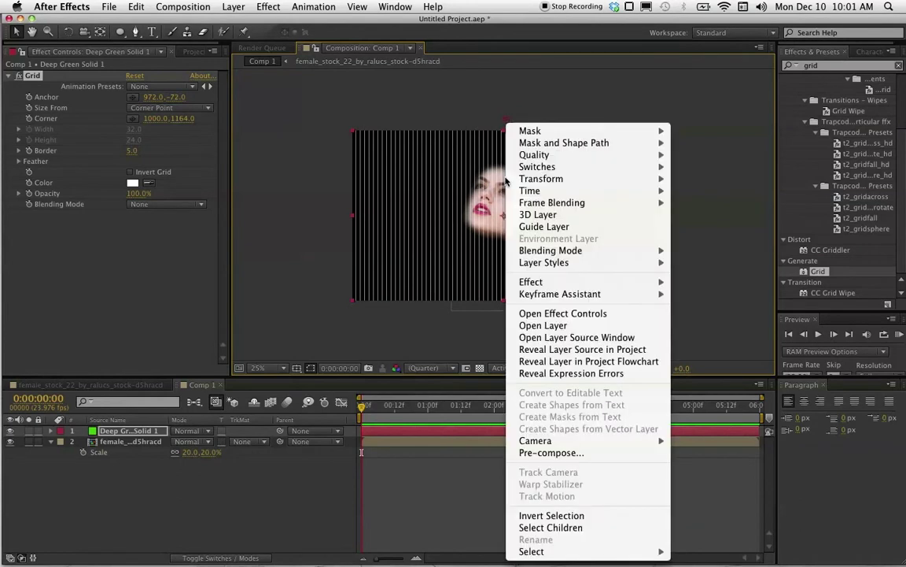
left_click(453, 283)
scroll(454, 283, "up", 2)
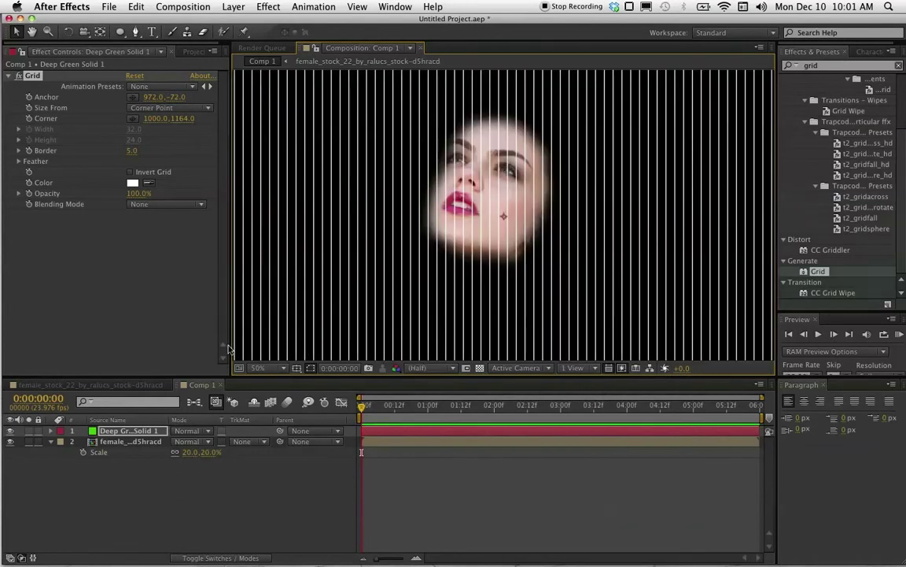
Pre-compose the solid as Grid with all attributes moved, and rotate the solid inside it to 12° before returning to Comp 1
key("super+shift+c")
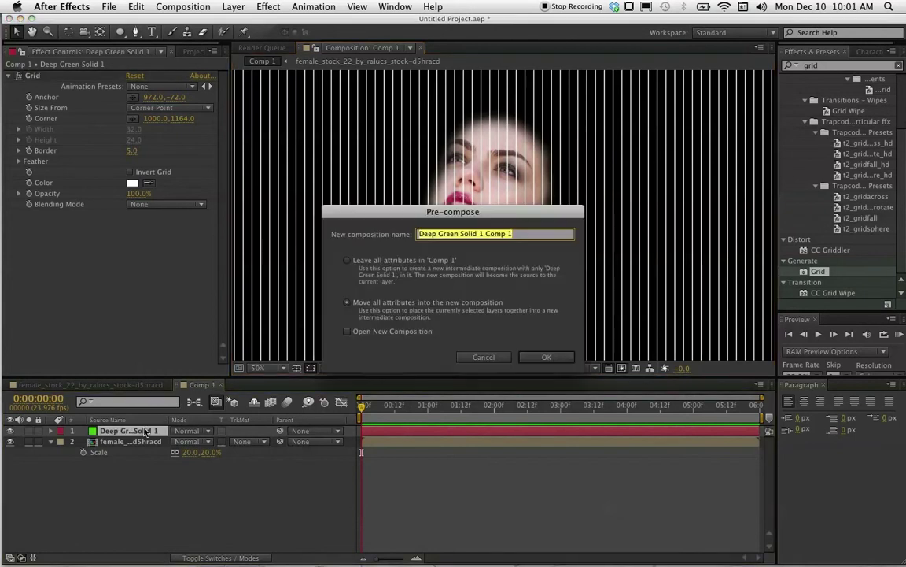
key("Return")
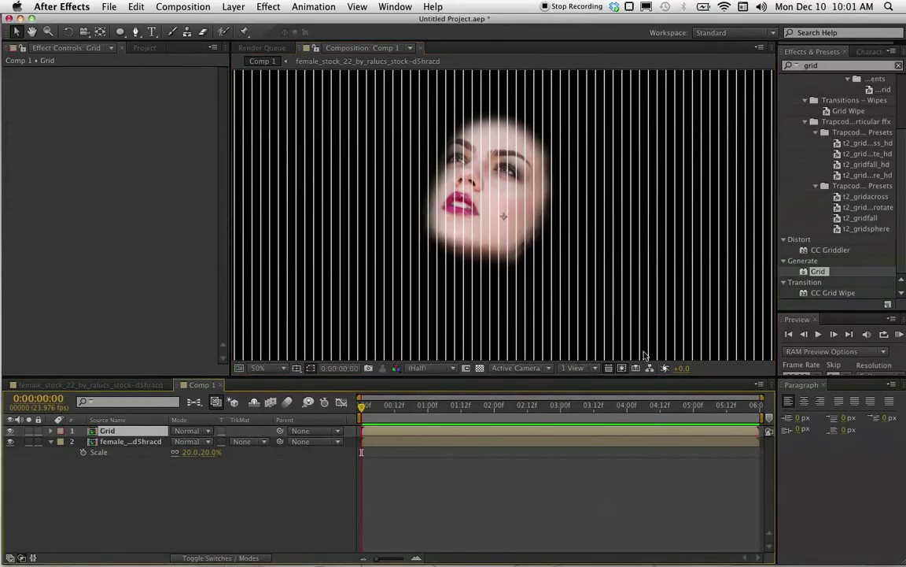
double_click(95, 432)
left_click(122, 431)
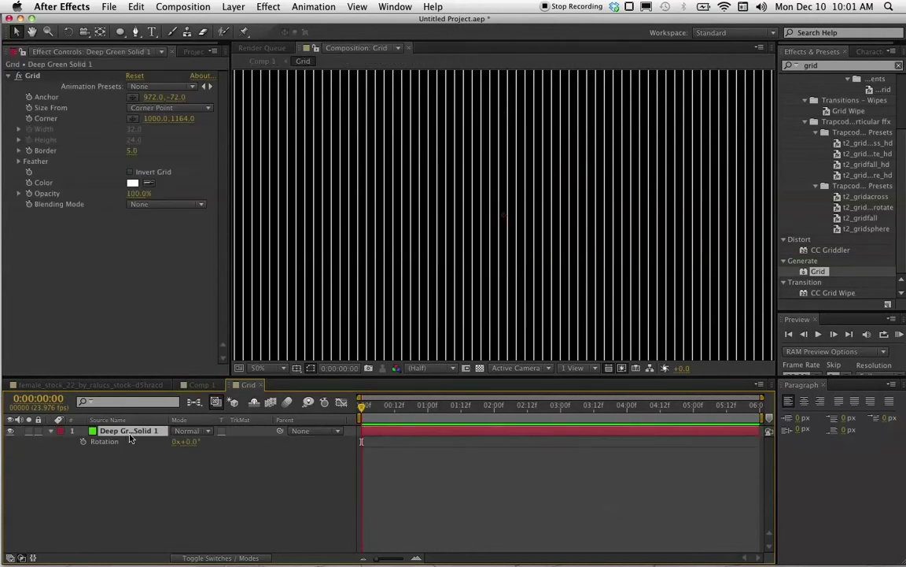
left_click_drag(186, 441, 201, 445)
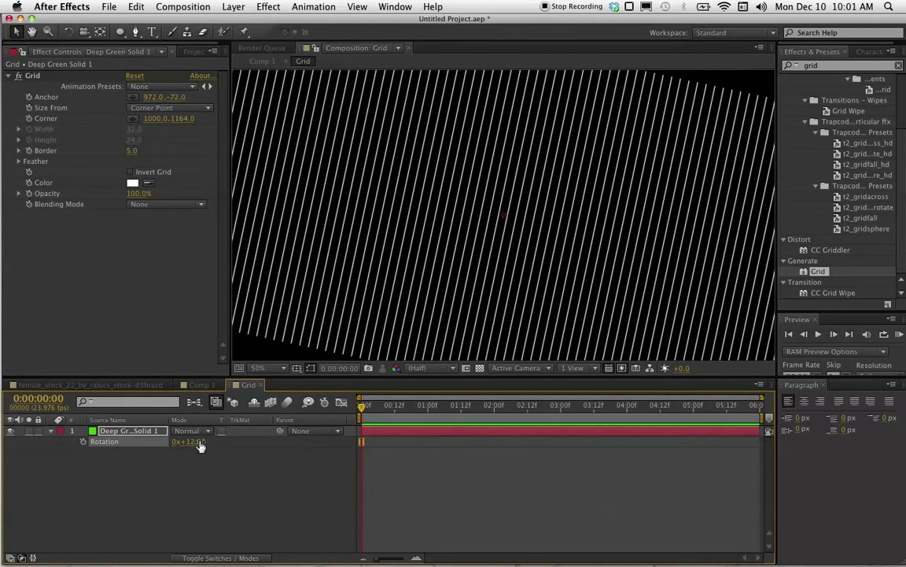
left_click(201, 384)
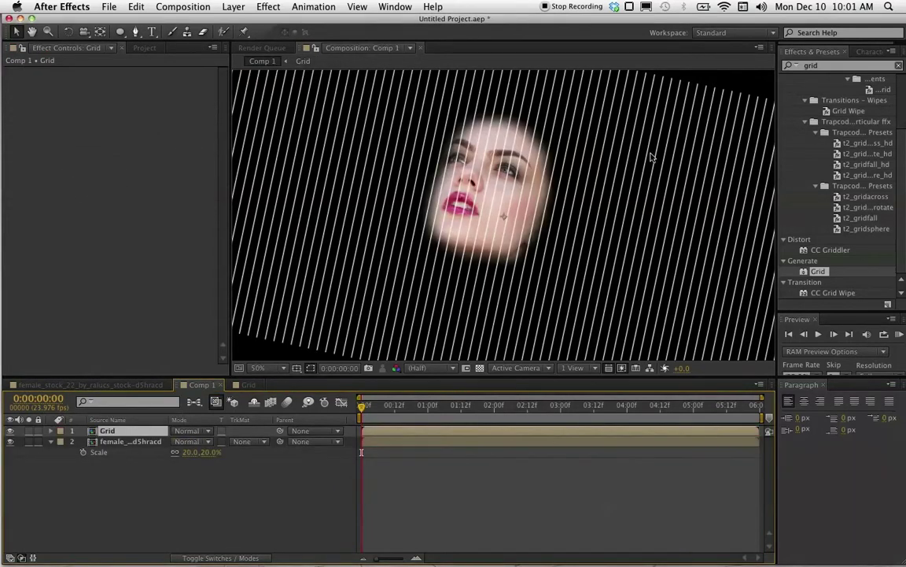
Find the Bezier Warp effect and apply it to the Grid layer
key("slash")
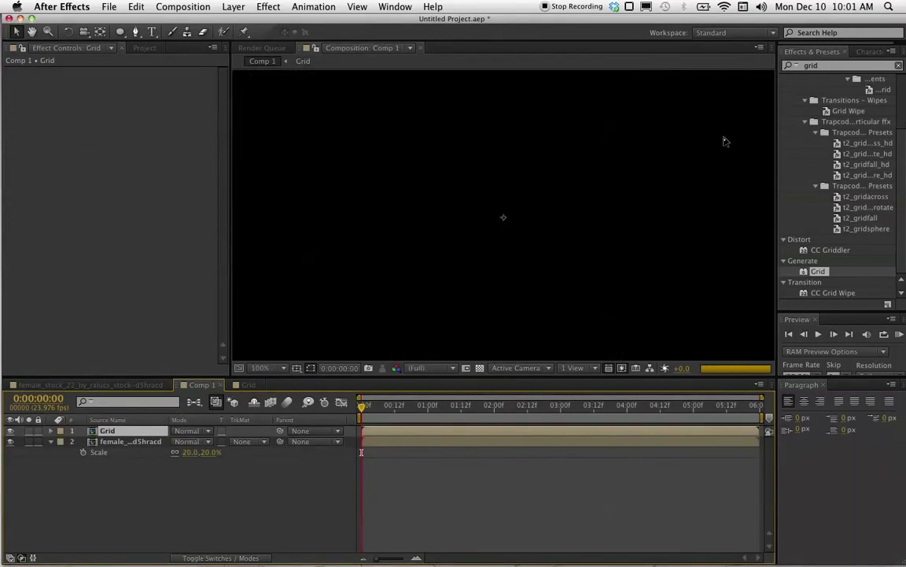
key("h")
left_click_drag(516, 192, 496, 253)
key("v")
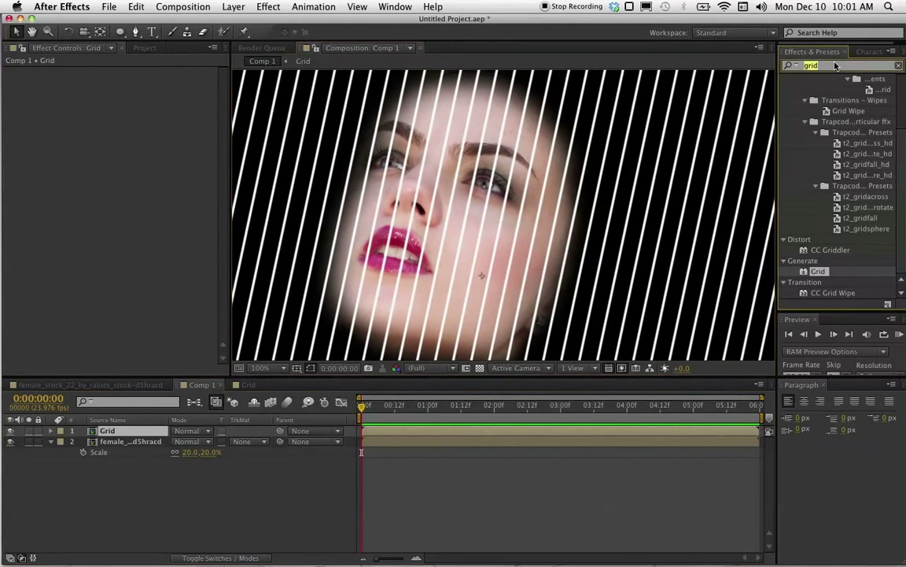
key("BackSpace")
type("bezier")
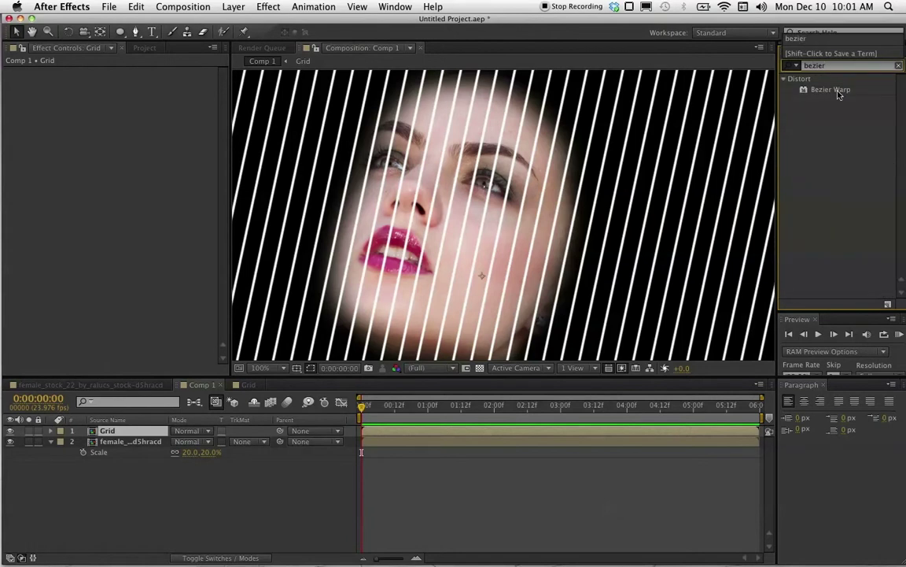
left_click_drag(831, 90, 145, 433)
Open the Grid pre-comp, set its composition size to 900 x 900 px, and return to Comp 1
scroll(599, 158, "down", 2)
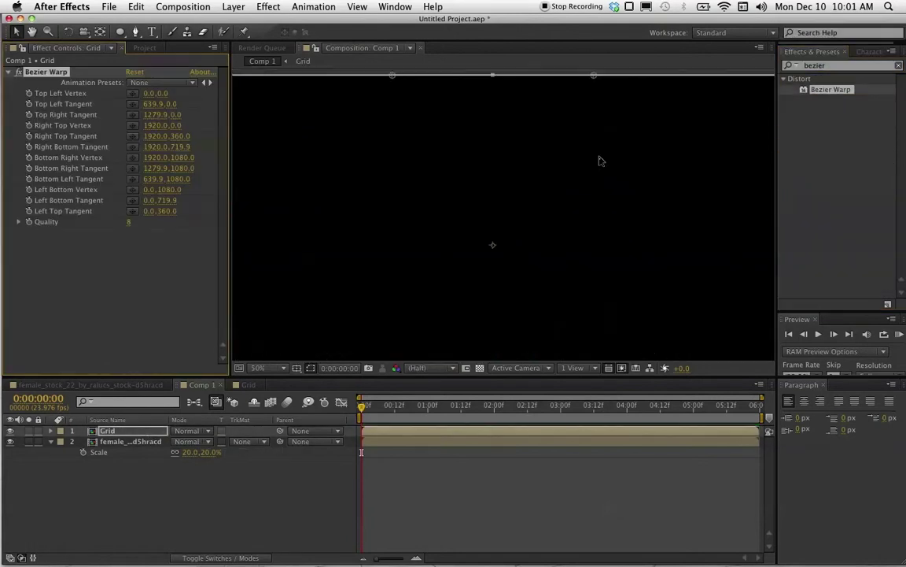
scroll(483, 228, "down", 1)
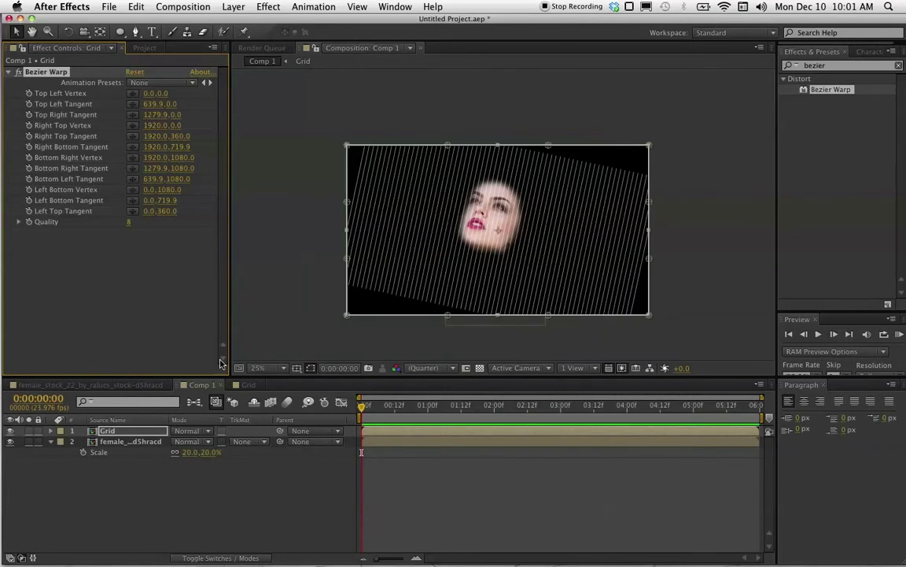
double_click(101, 432)
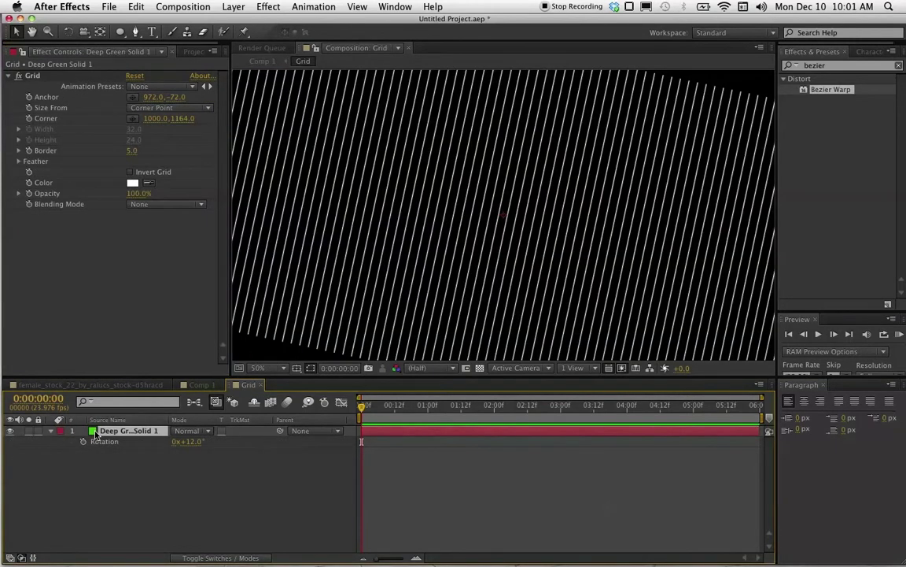
key("super+k")
left_click(441, 171)
type("900")
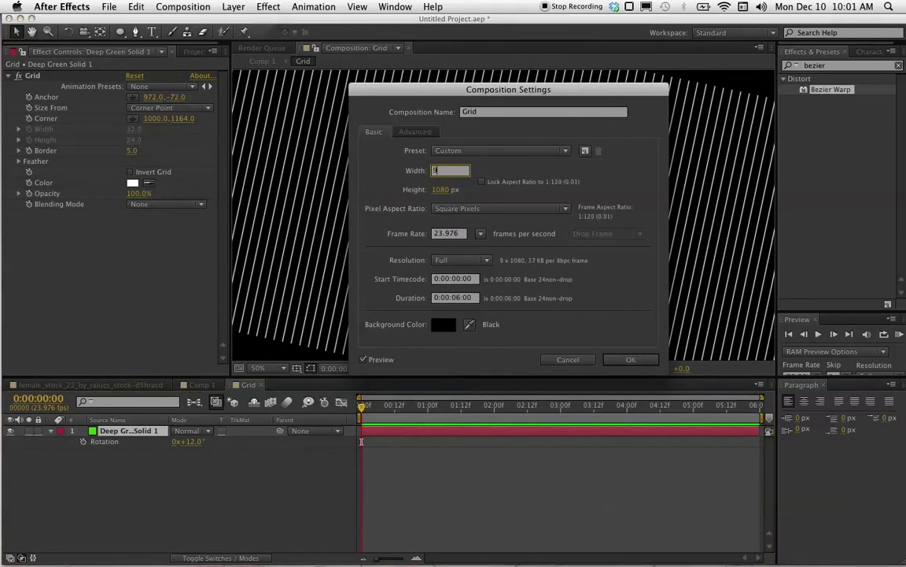
key("Tab")
type("900")
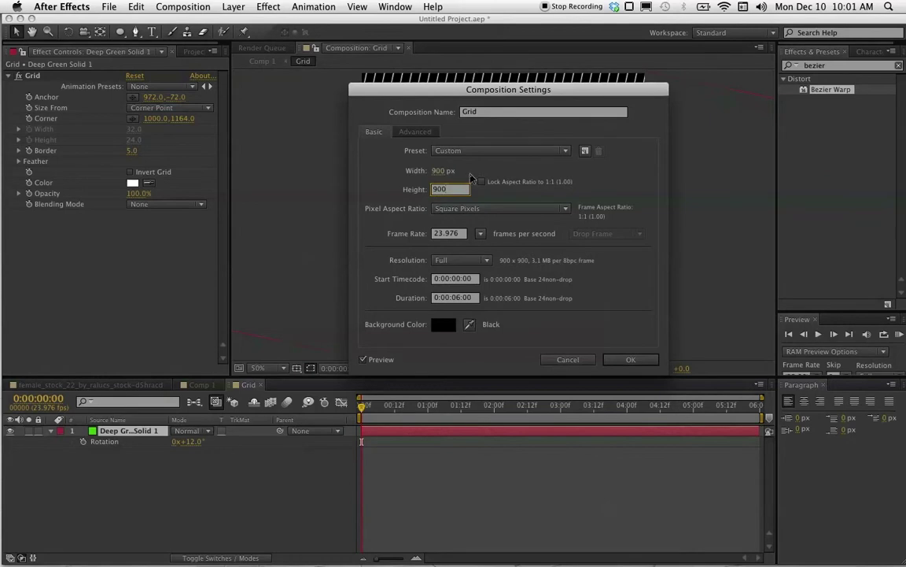
key("Return")
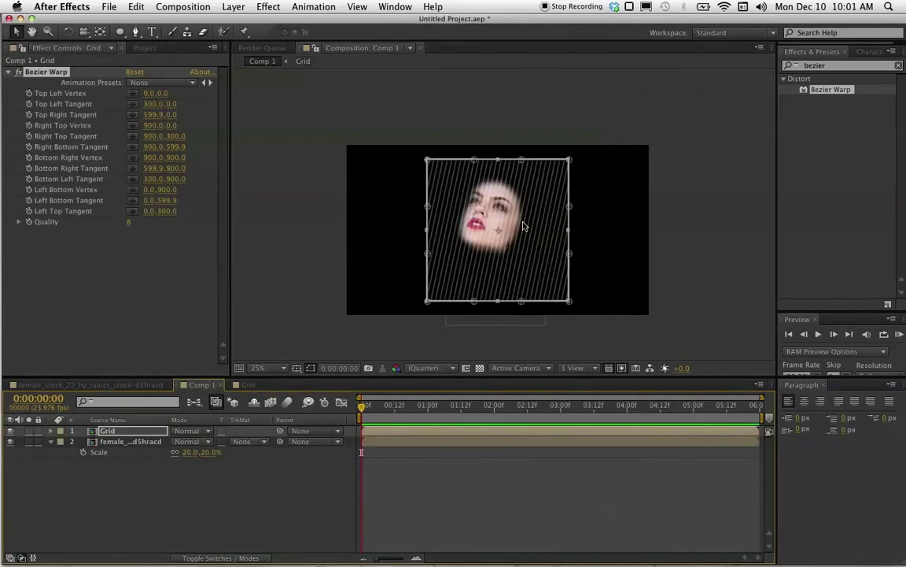
Bend the warp's top left vertex to about 152, 58, right top vertex to about 690, 46 and left bottom tangent to about 82, 524
key("period")
left_click_drag(642, 103, 570, 118)
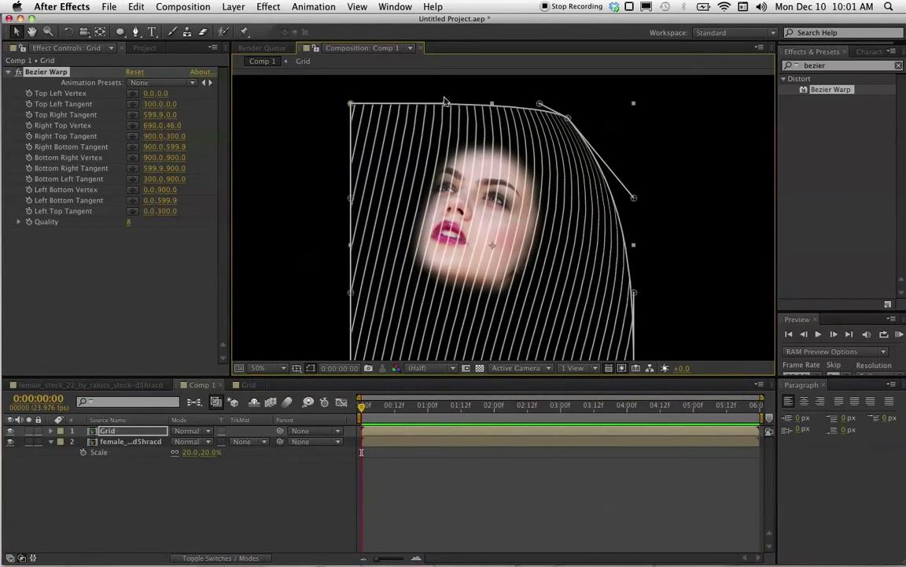
left_click_drag(352, 108, 399, 121)
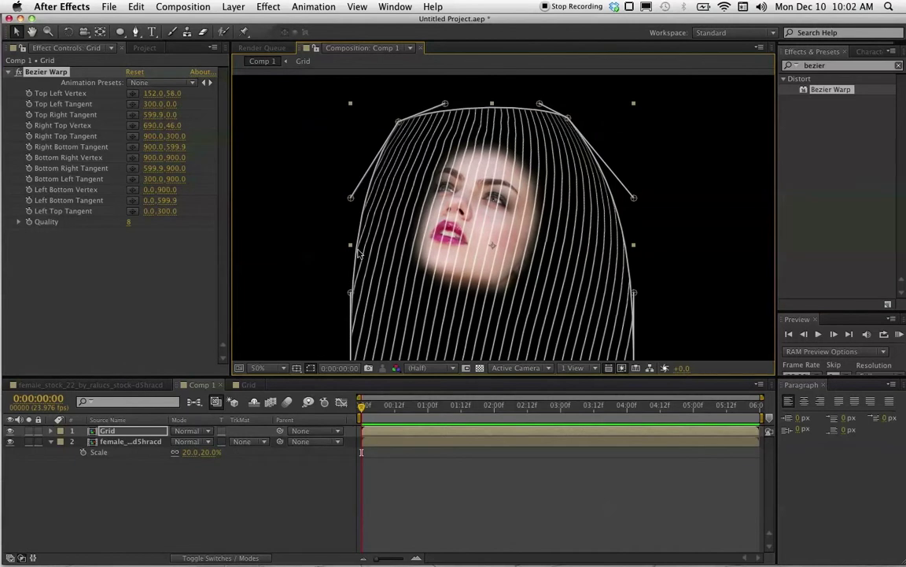
left_click_drag(352, 292, 377, 267)
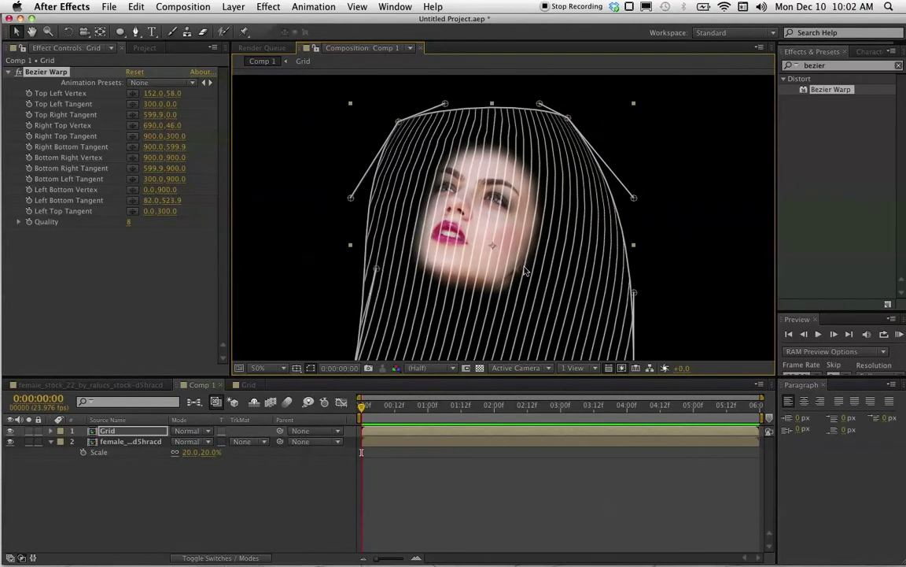
Pull the warp's lower vertices towards the chin, left bottom to about 64, 580 and bottom right to about 568, 732
key("comma")
left_click_drag(568, 300, 525, 292)
left_click_drag(429, 309, 440, 256)
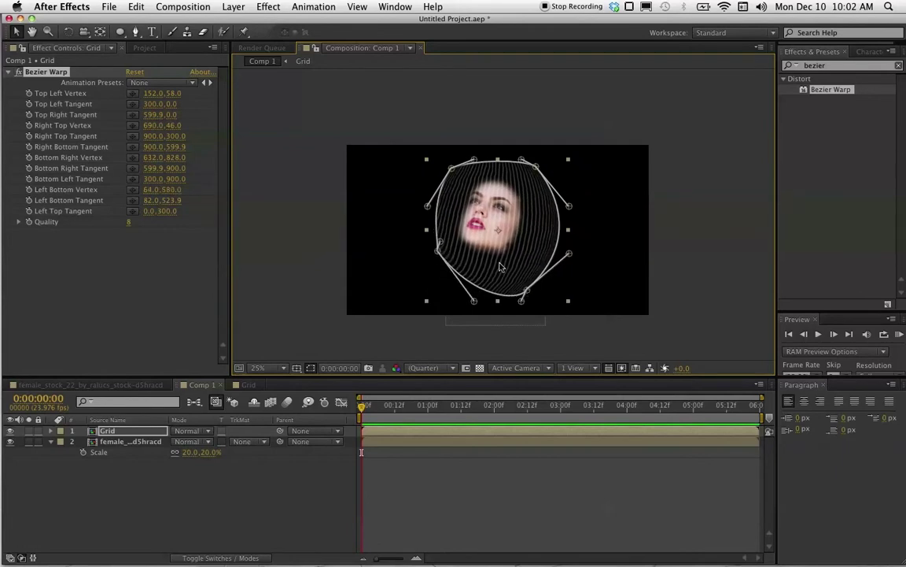
left_click_drag(526, 291, 517, 277)
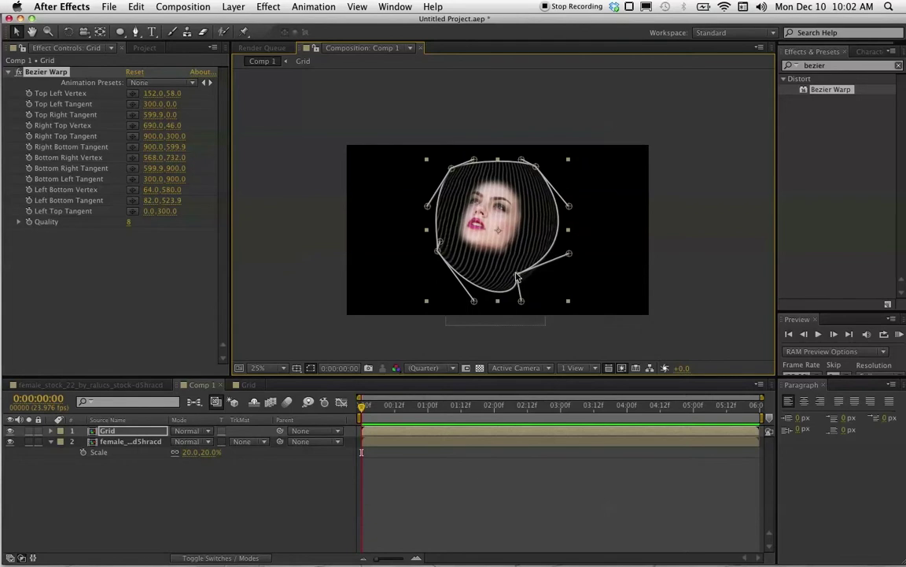
Tighten the warp by moving the right top tangent to about 785, 165, right bottom tangent to about 672, 504 and top left vertex to about 342, 40
key("slash")
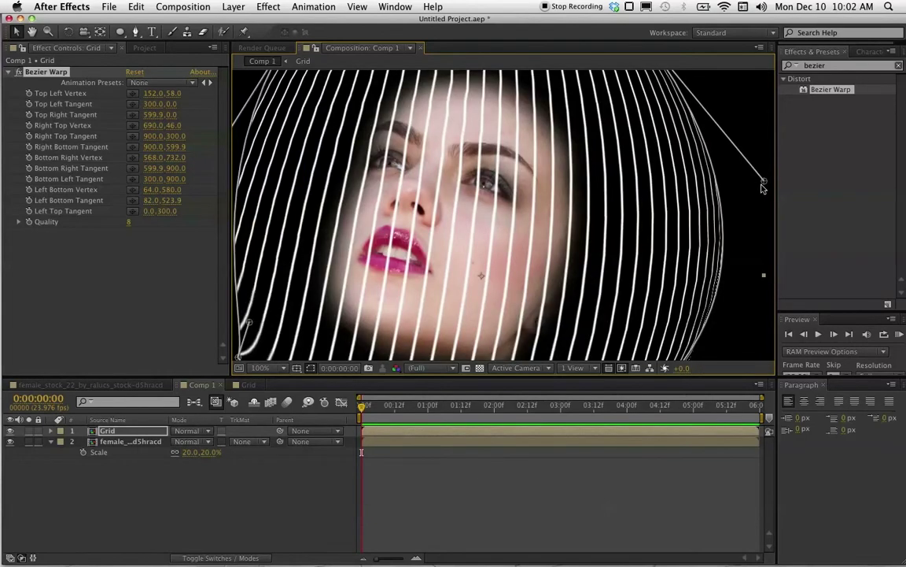
left_click_drag(764, 180, 692, 95)
key("comma")
key("comma")
left_click_drag(634, 295, 562, 263)
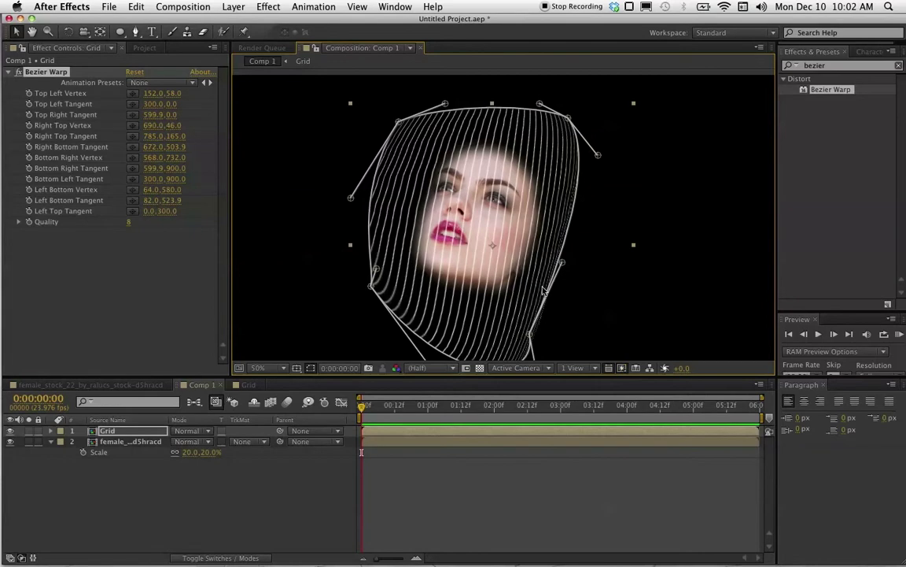
left_click_drag(399, 122, 460, 118)
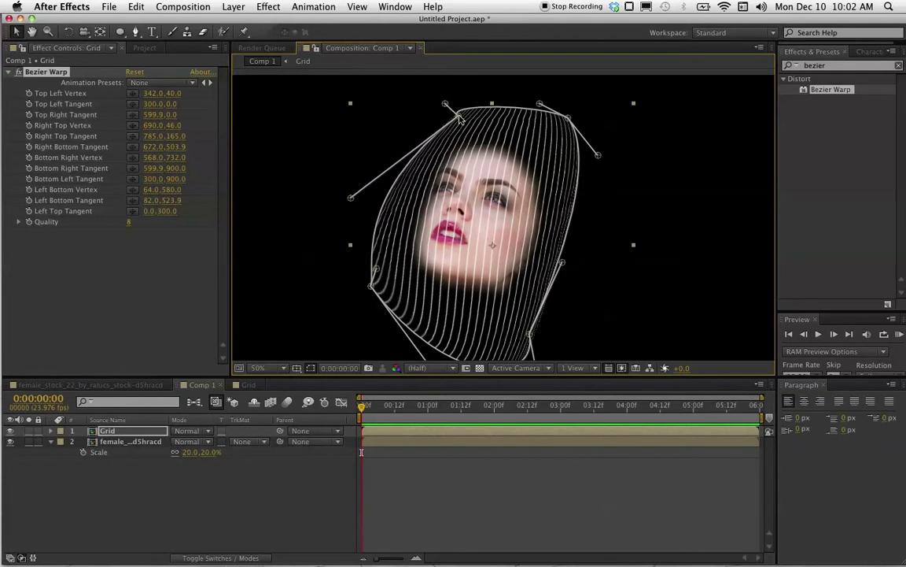
Raise the warp's lower edge by moving the bottom right vertex to about 528, 564 and bottom left tangent to about 276, 620
key("comma")
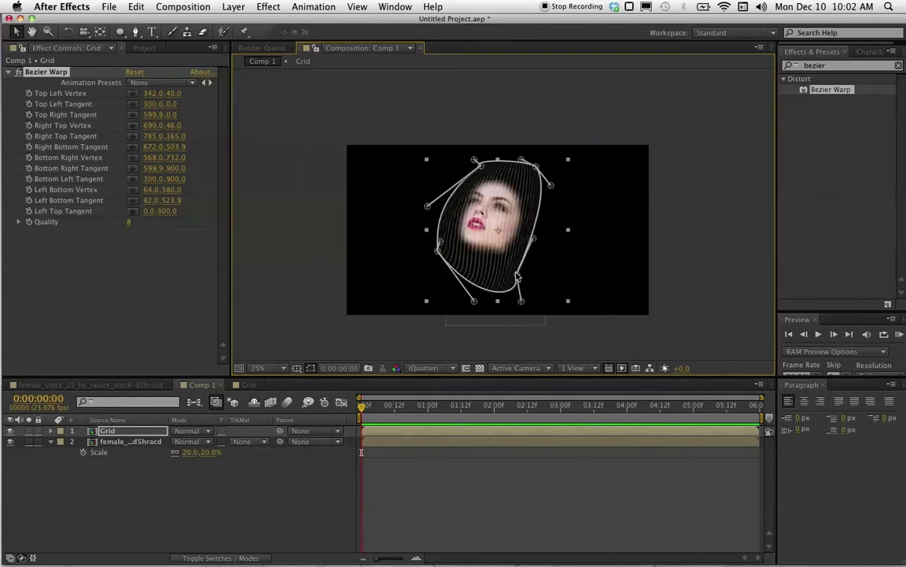
left_click_drag(517, 271, 511, 246)
left_click_drag(473, 301, 465, 260)
key("period")
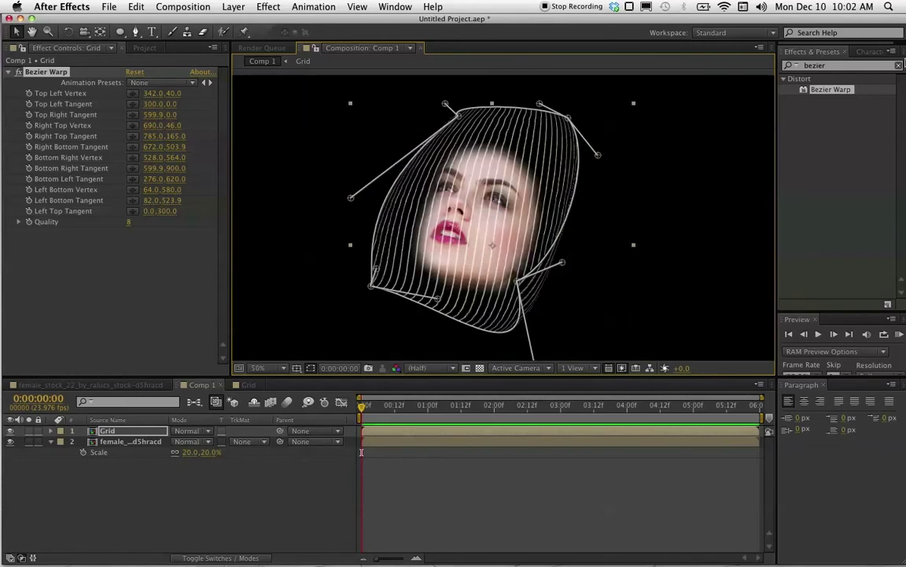
Find the Liquify effect and add it to the Grid layer
left_click(865, 65)
key("BackSpace")
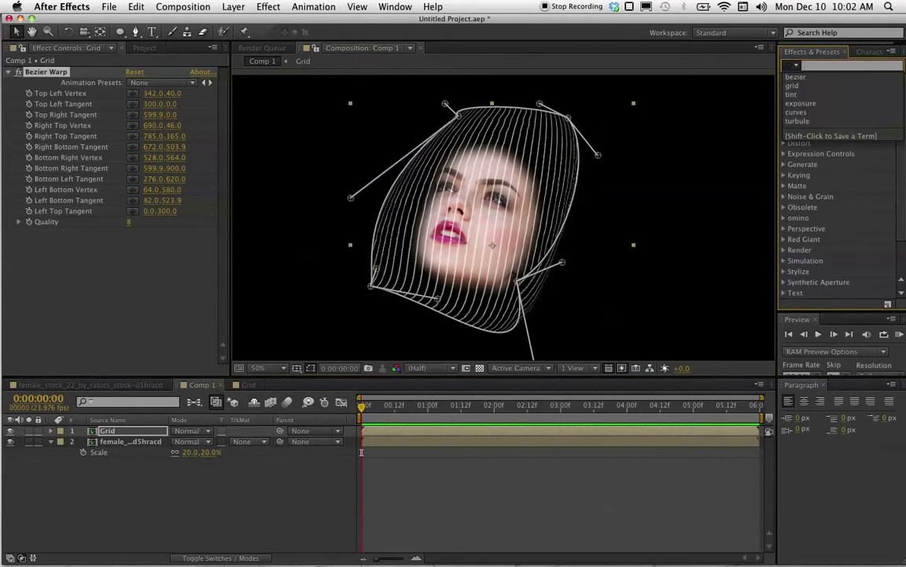
type("li")
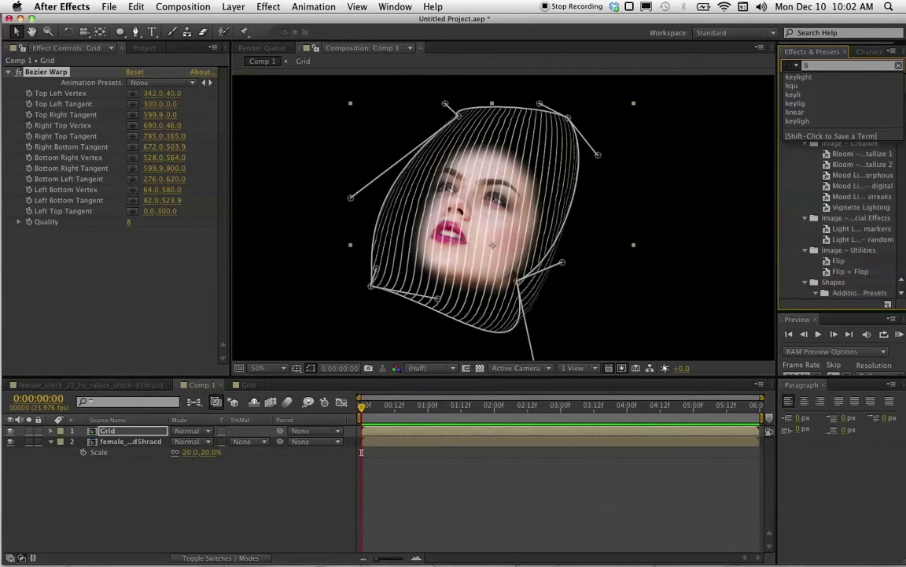
type("qui")
mouse_move(822, 89)
left_mouse_down()
mouse_move(98, 388)
mouse_move(118, 432)
left_mouse_up()
Choose Liquify's Bloat tool with a brush size of 78 and a brush pressure of 75
left_click(41, 282)
left_click(18, 301)
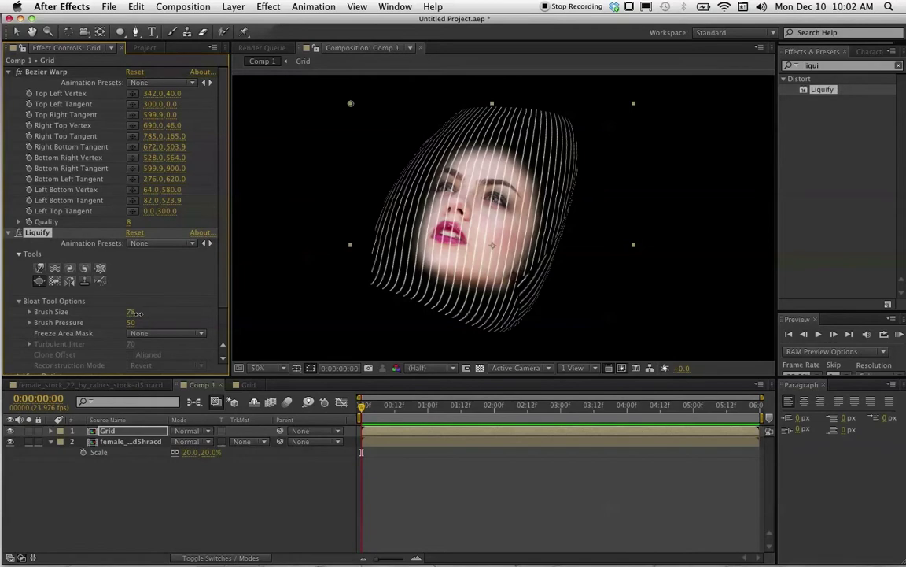
left_click(132, 323)
type("75")
key("Return")
Use Liquify's Pucker tool to pinch the grid lines around the eyes
left_click(100, 268)
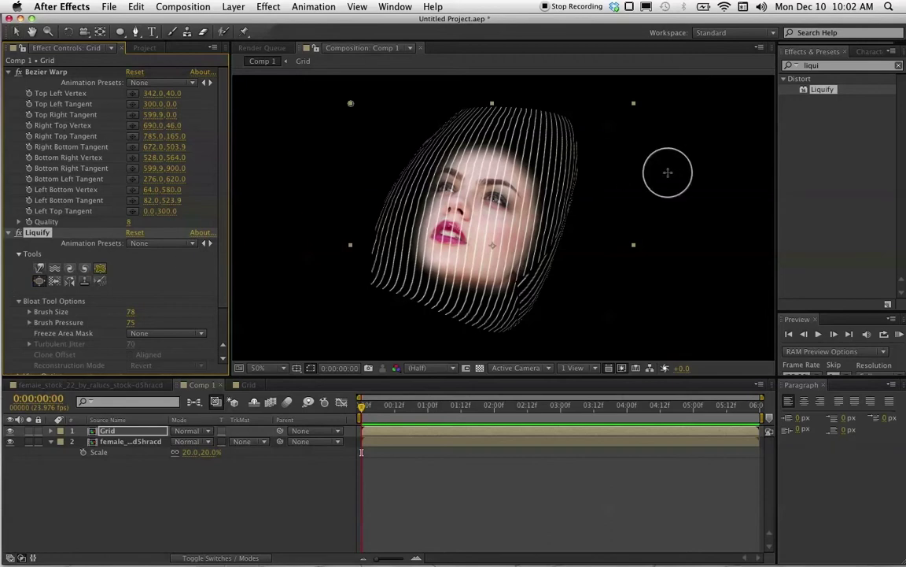
left_click(100, 268)
left_click(447, 186)
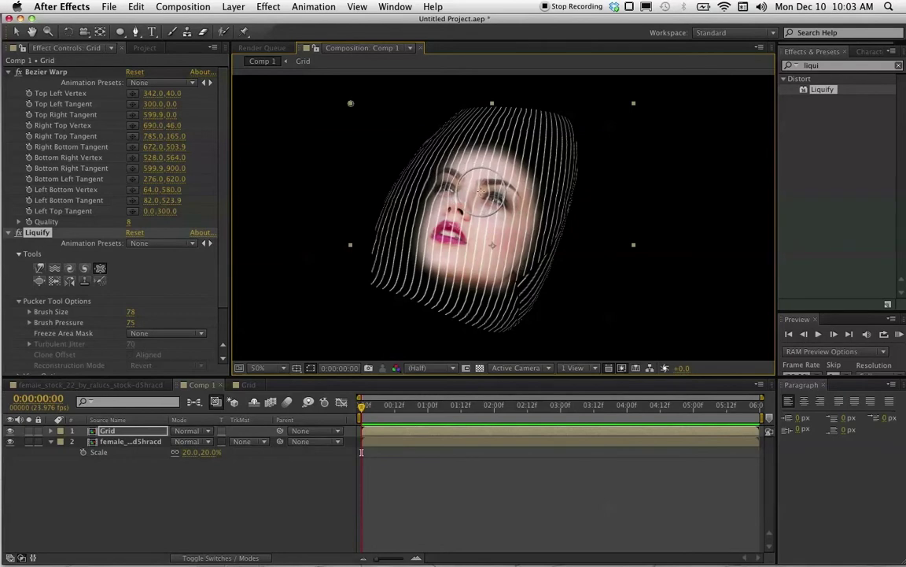
Contour the grid lines to the facial features with the Bloat and Pucker tools, reducing the brush size to 33
left_click(40, 281)
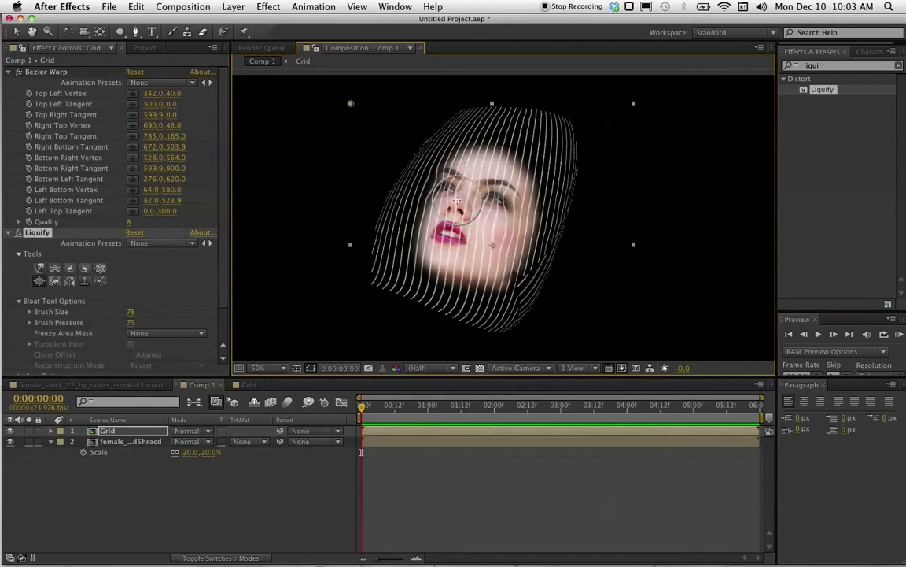
left_click_drag(130, 312, 116, 312)
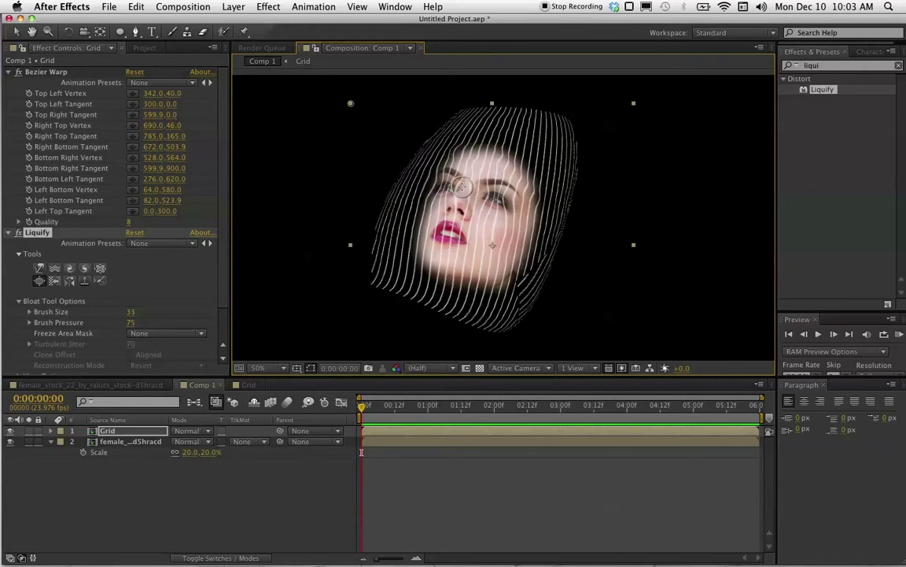
left_click(100, 268)
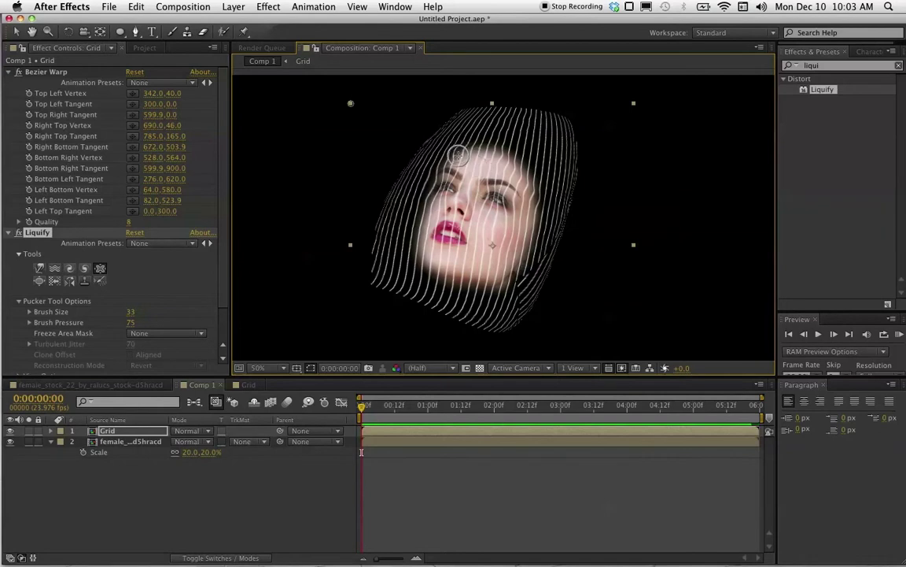
Pre-compose the warped Grid layer as Grid, moving all attributes into the new composition
left_click(118, 432)
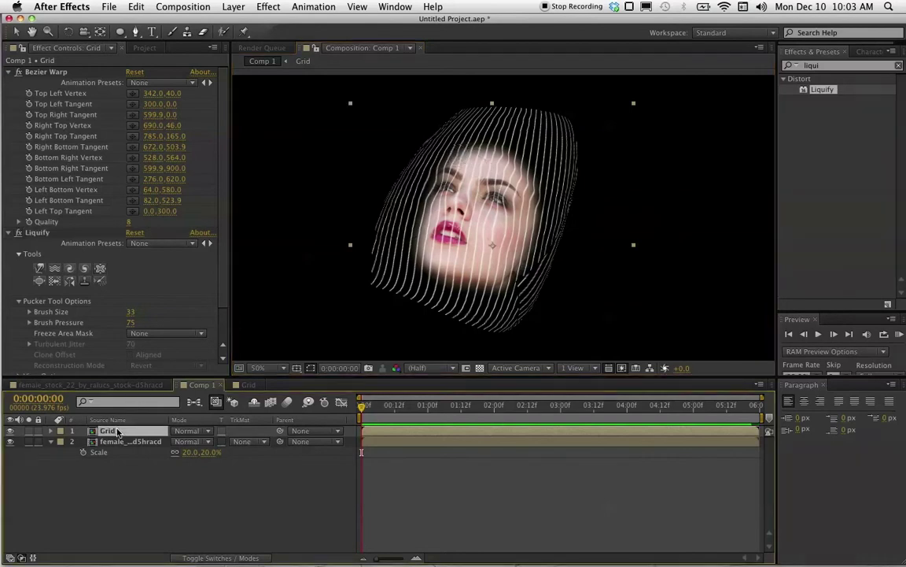
key("super+shift+c")
type("C")
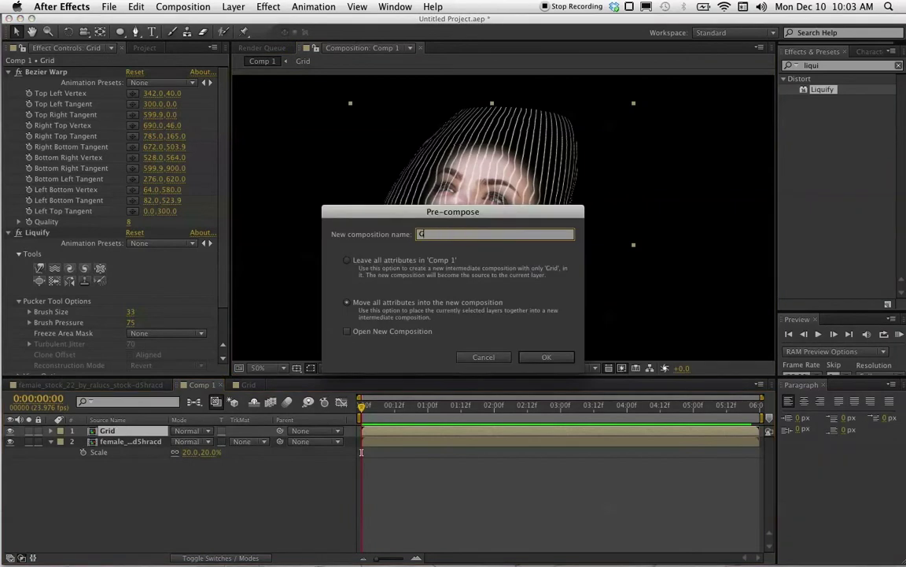
type("rid")
key("Return")
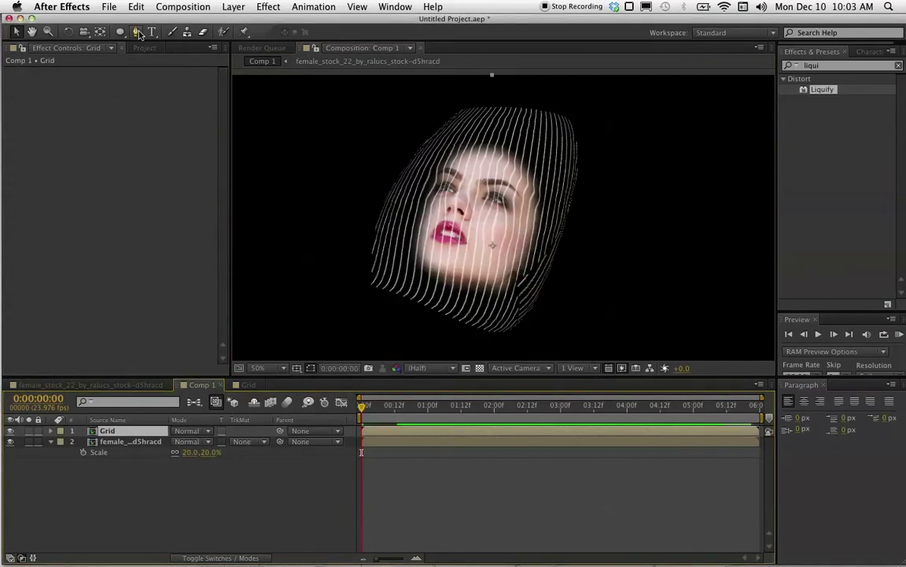
Draw a closed nine-point Pen mask around the face outline on the Grid layer
left_click(437, 285)
left_click(508, 293)
left_click(544, 228)
left_click(543, 171)
left_click(495, 137)
left_click(454, 141)
left_click(426, 172)
left_click(416, 215)
left_click(407, 258)
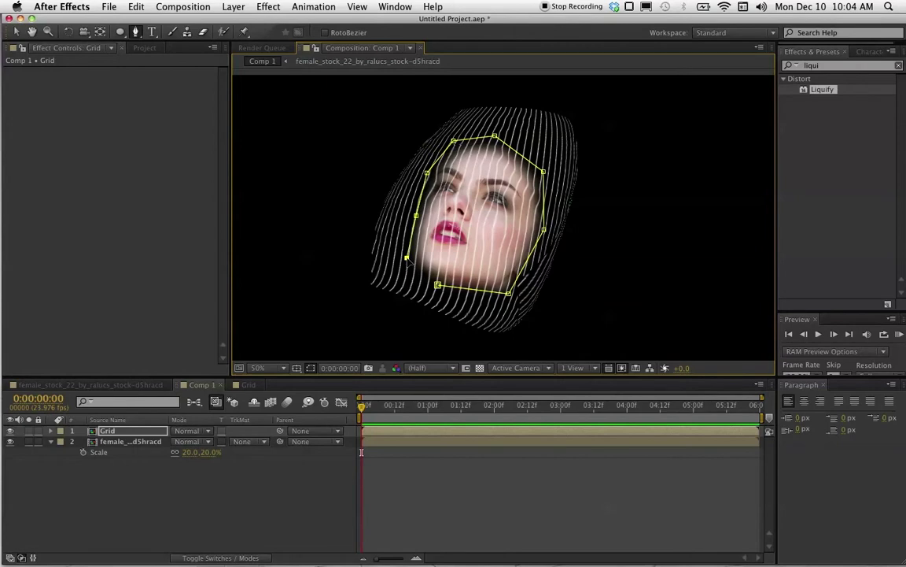
left_click(437, 285)
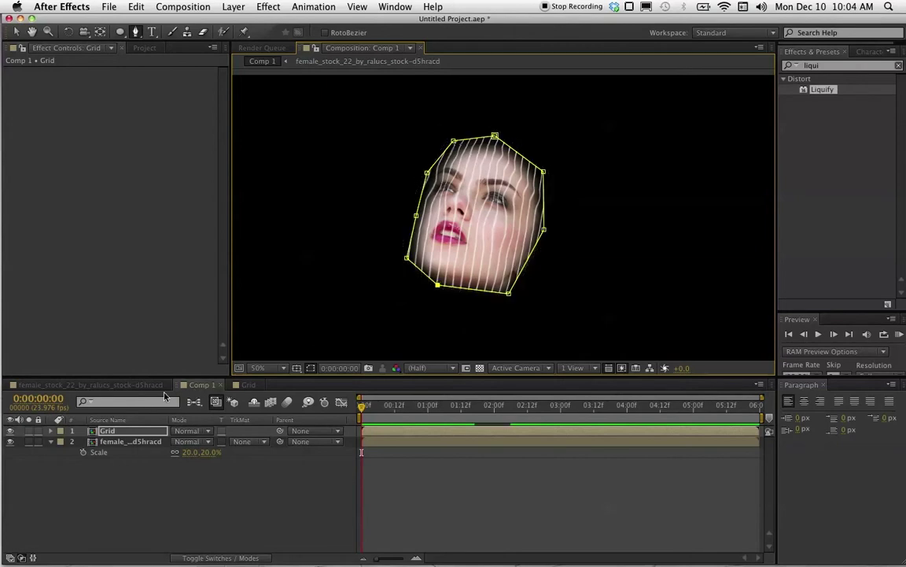
Set the Grid layer mask's feather to 200 pixels and its expansion to -100 pixels
key("m")
key("m")
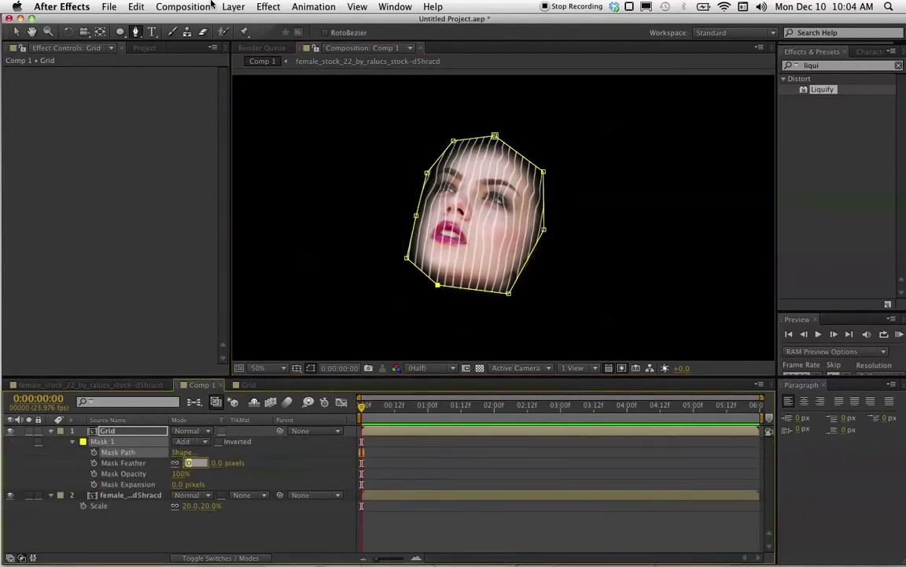
key("Return")
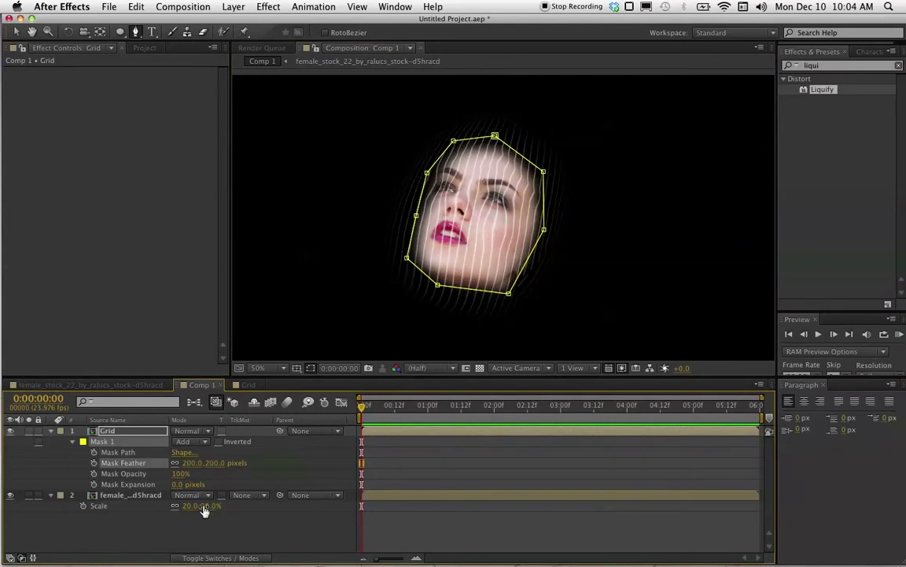
left_click(177, 484)
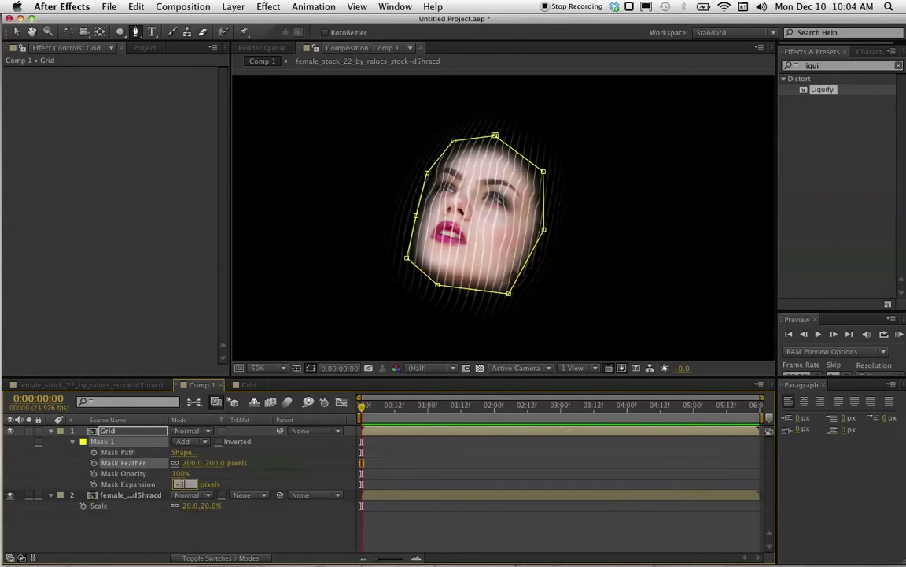
type("-100")
key("Return")
Reduce the Grid mask's feather to 100 pixels and set its expansion to -50 pixels
left_click(192, 464)
type("10")
type("0 pixels")
key("Return")
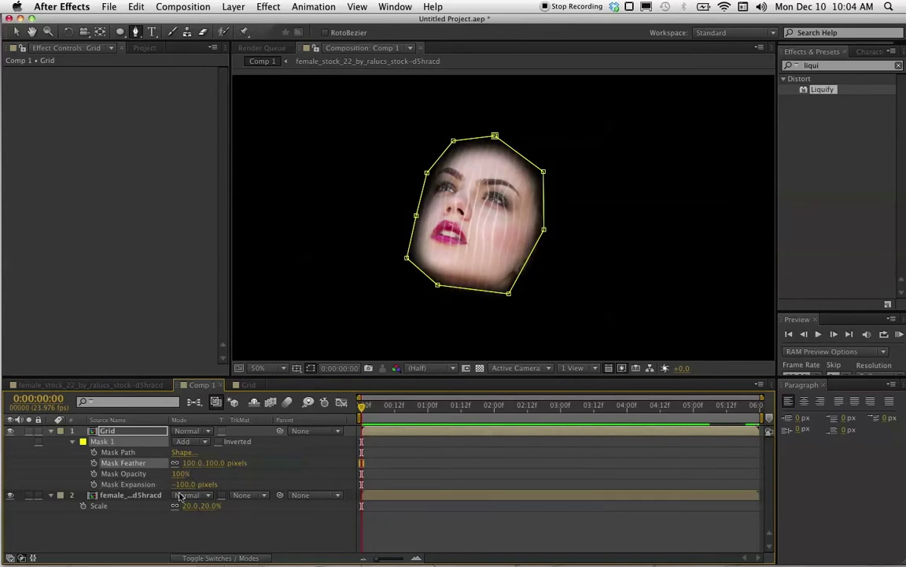
key("F2")
left_click(186, 483)
key("Return")
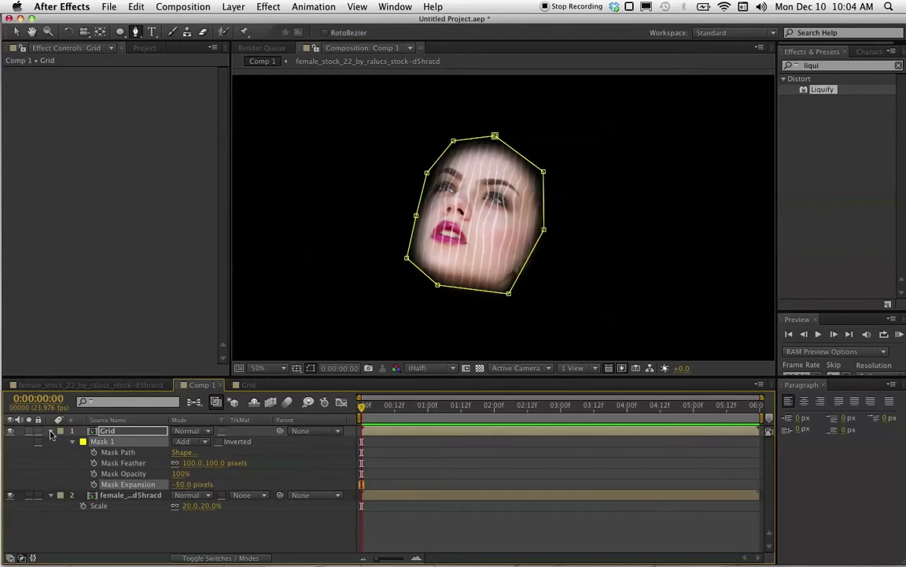
key("m")
key("m")
key("F2")
Create a 1920 x 1080 px green solid layer in Comp 1 and apply Fractal Noise to it
left_click(233, 7)
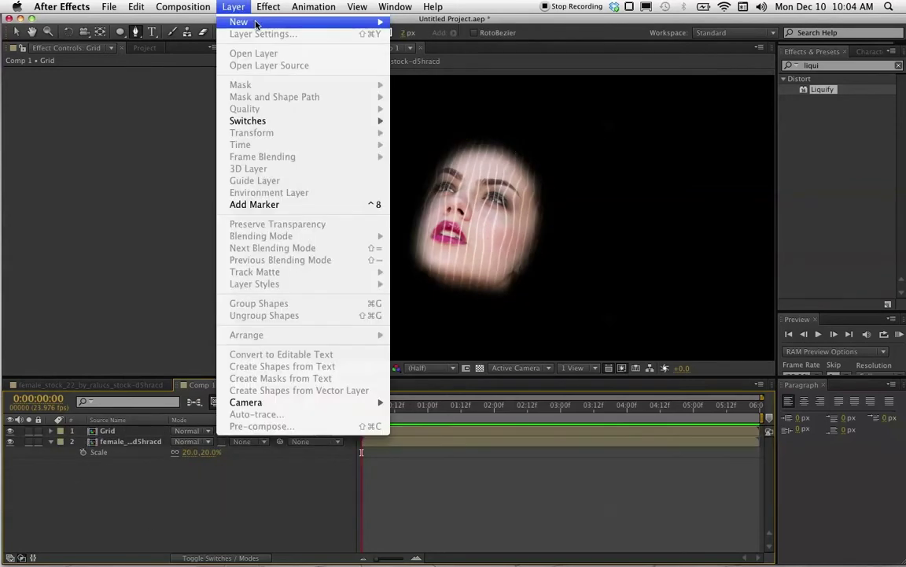
mouse_move(354, 22)
left_click(493, 38)
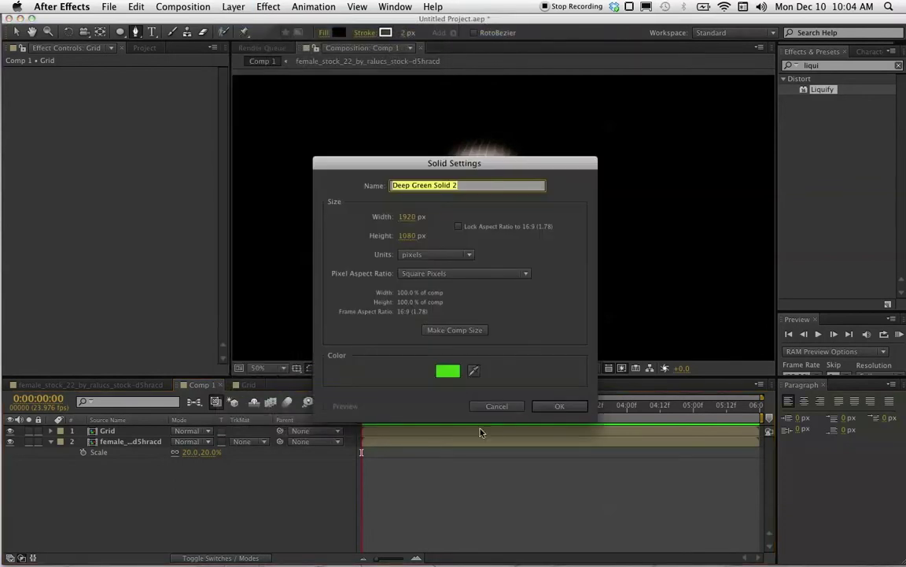
left_click(557, 406)
left_click(830, 66)
type("fractal")
double_click(808, 115)
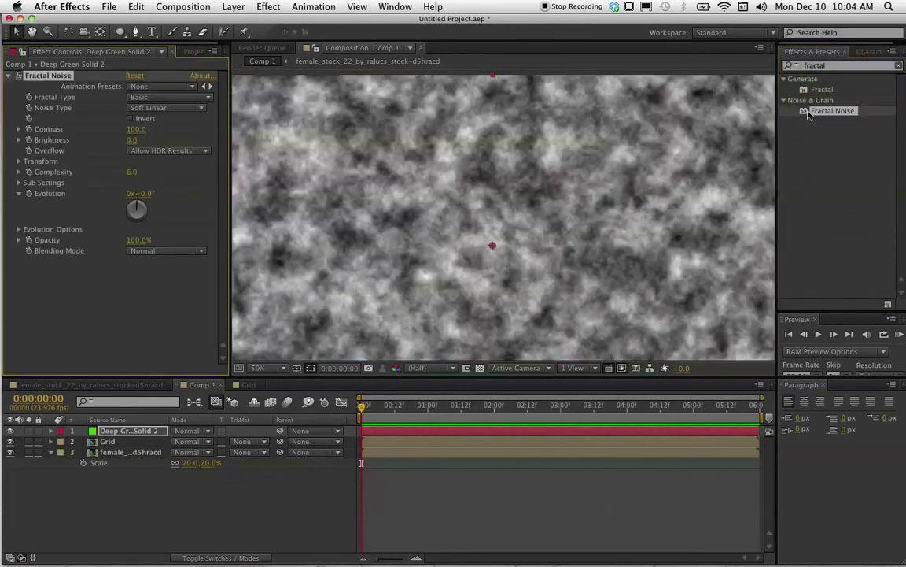
Set the Fractal Noise fractal type to Dynamic Twist and its transform scale to 200
key("comma")
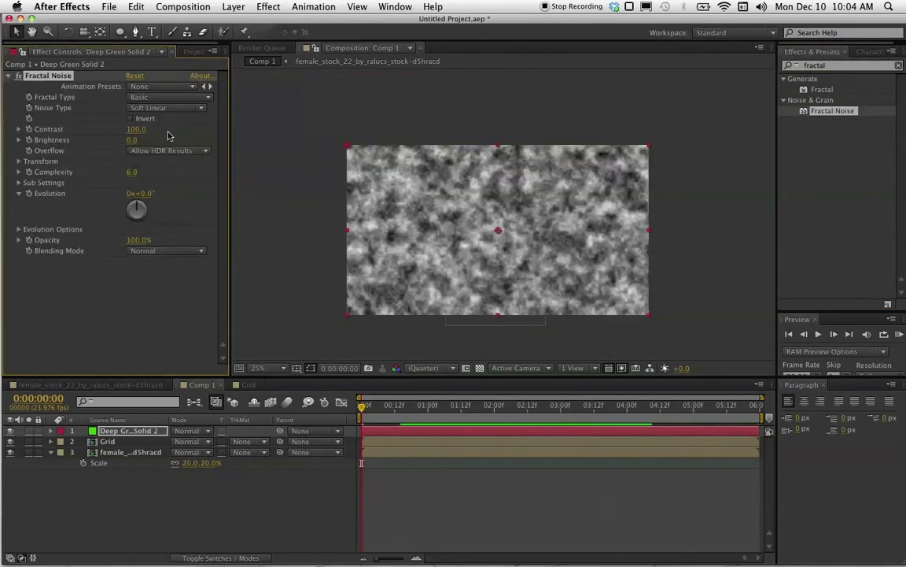
left_click(149, 98)
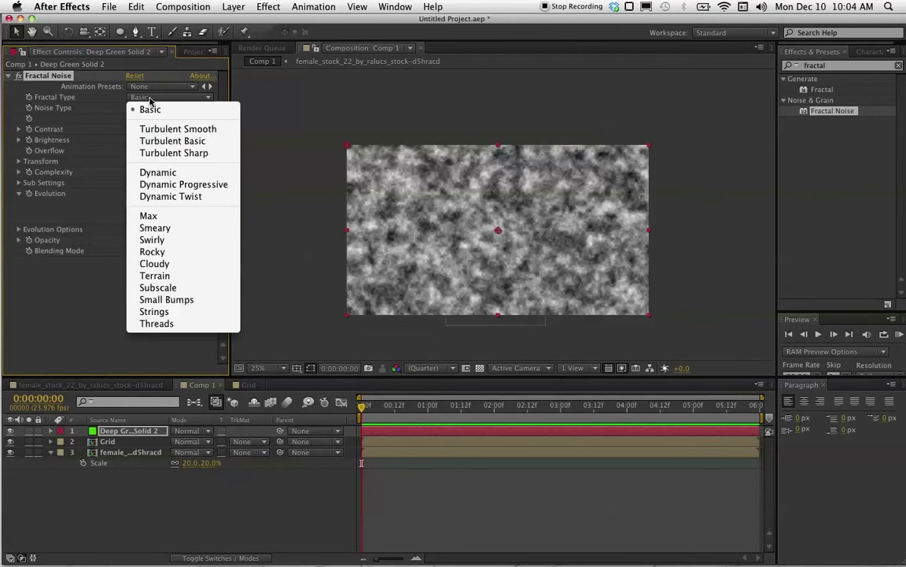
left_click(163, 184)
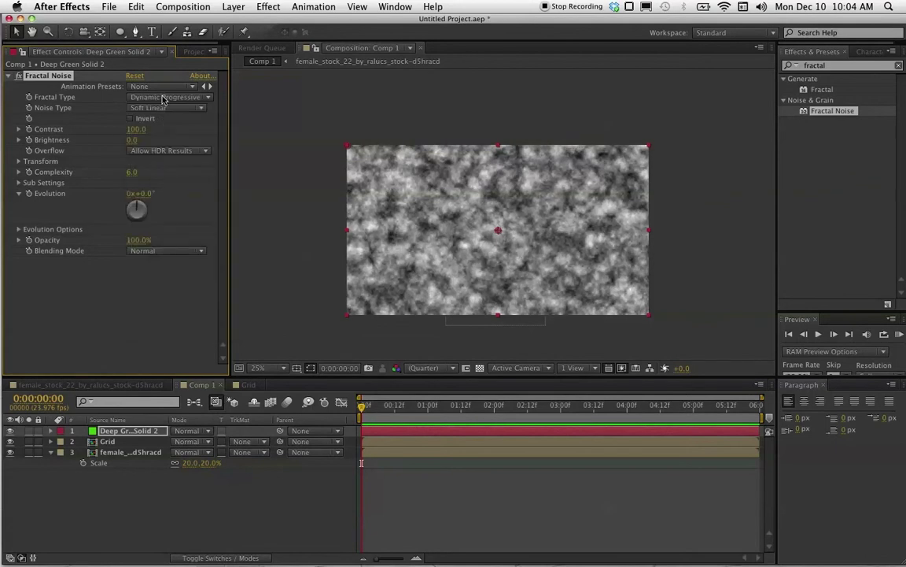
left_click(163, 97)
left_click(173, 197)
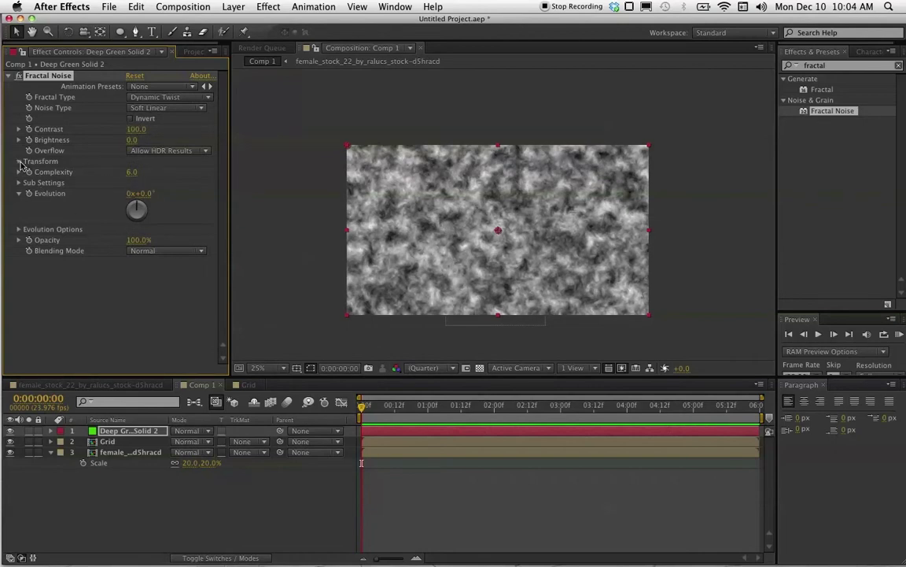
left_click(19, 162)
left_click(136, 192)
type("200")
key("Return")
Apply Polar Coordinates to the noise solid with Rect to Polar conversion and 44% interpolation
left_click(860, 66)
type("p")
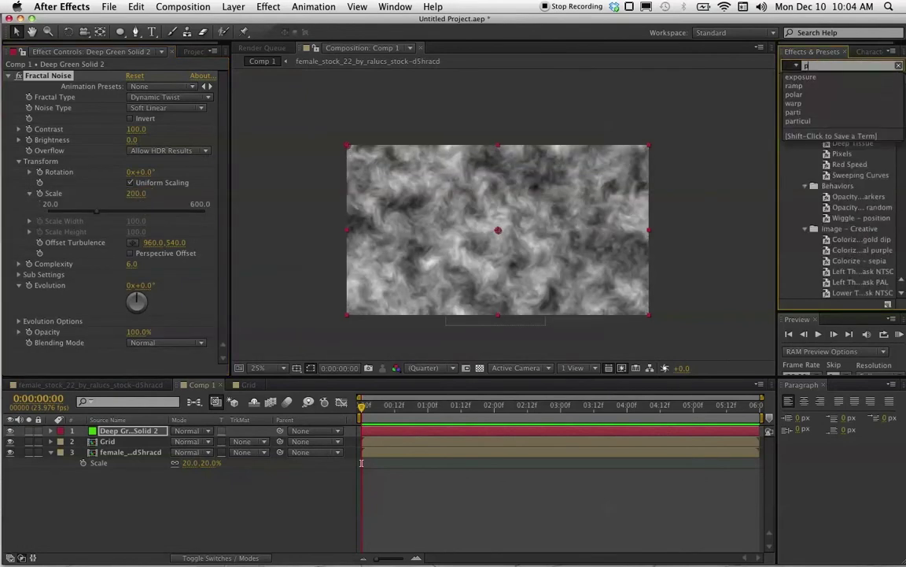
type("olar c")
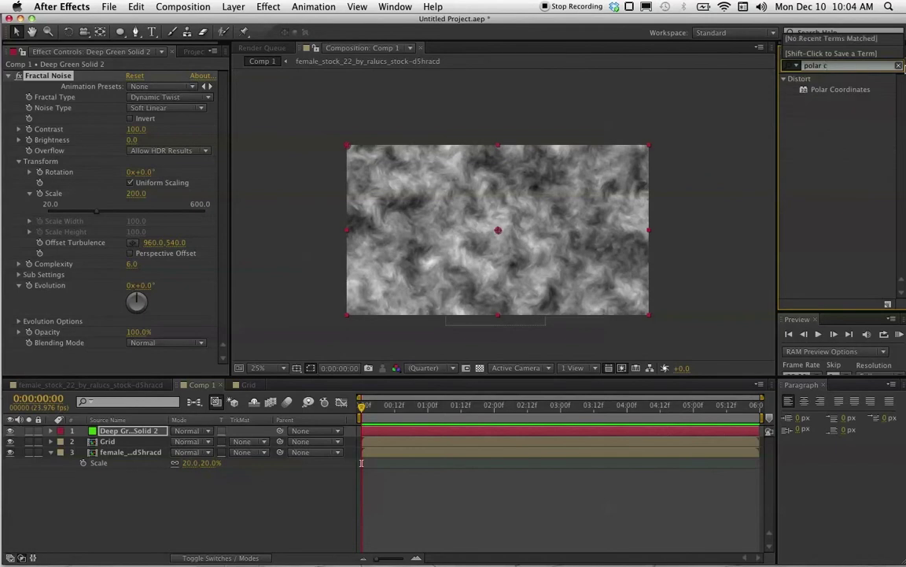
double_click(818, 90)
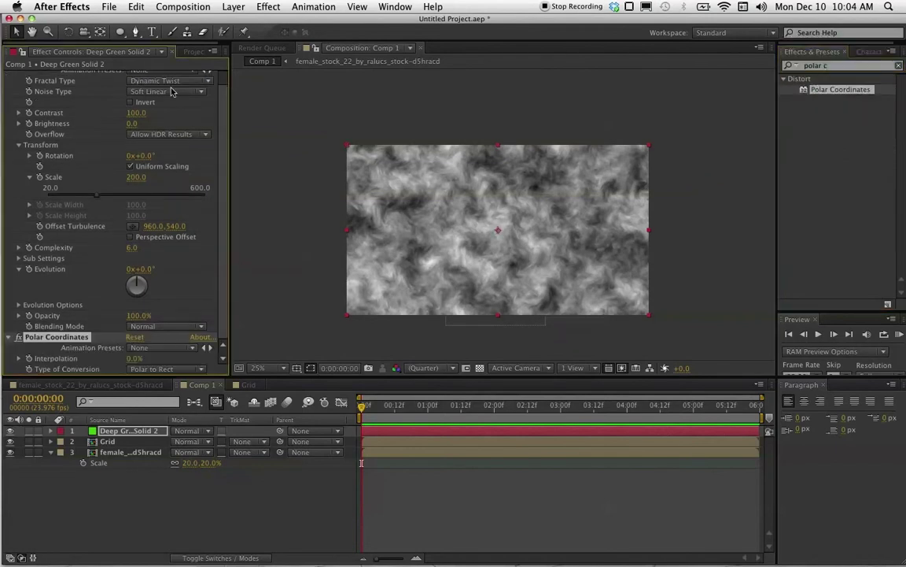
left_click(144, 370)
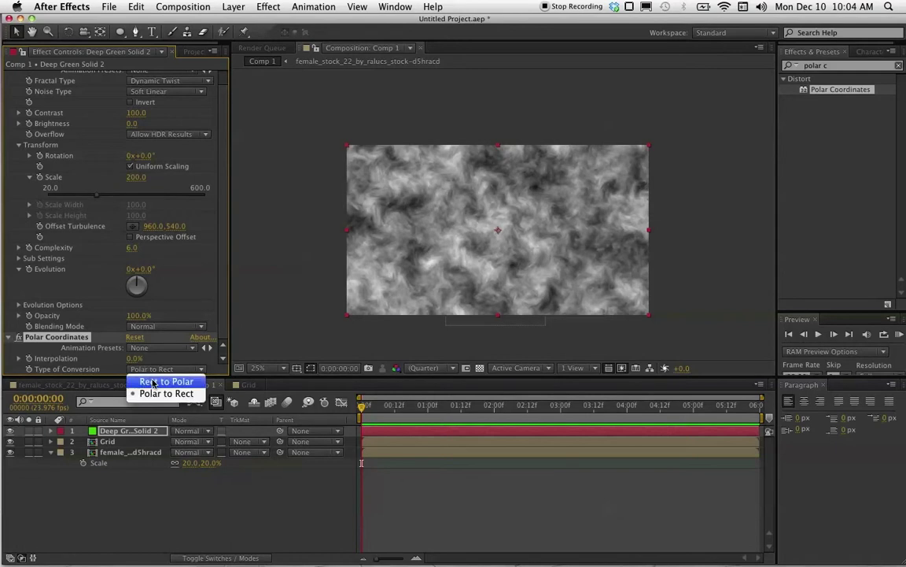
left_click(153, 382)
left_click_drag(135, 360, 163, 362)
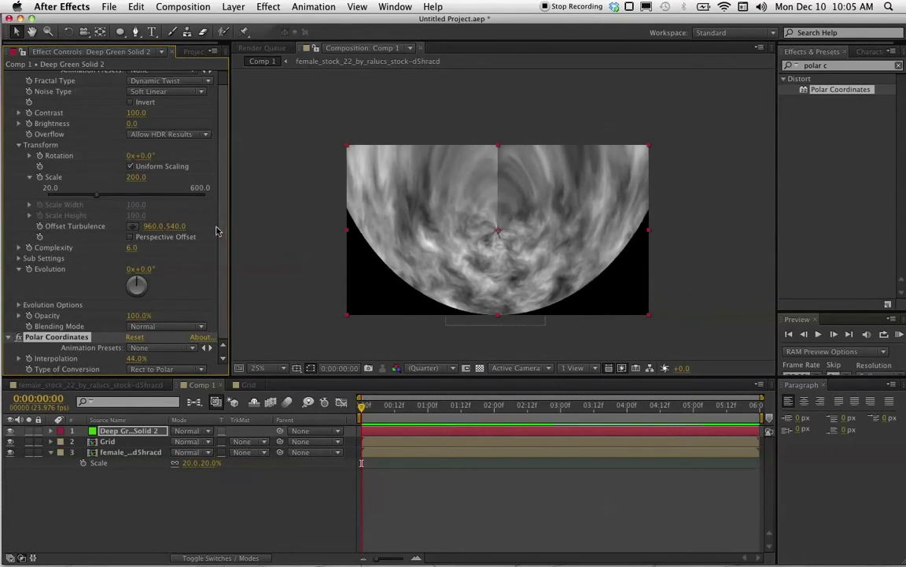
Move the noise solid beneath the face and Grid layers and scale it to 164%
scroll(221, 240, "up", 1)
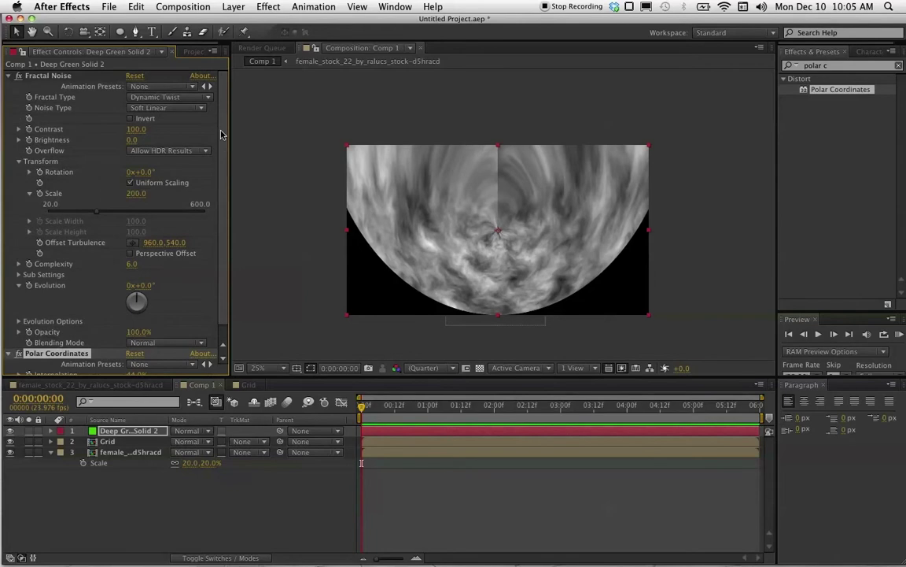
left_click(9, 76)
left_click(8, 86)
left_click_drag(102, 431, 106, 469)
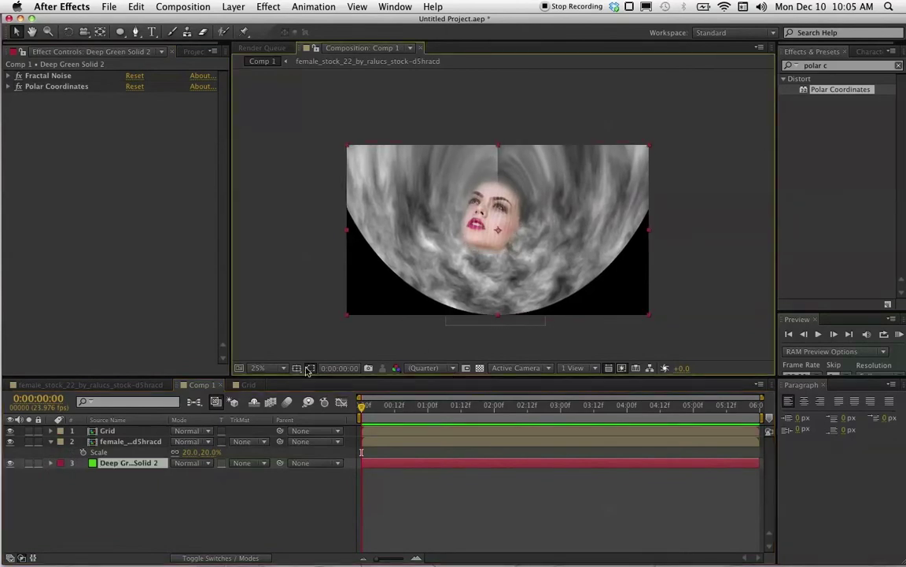
left_click(126, 463)
key("s")
left_click_drag(192, 473, 230, 475)
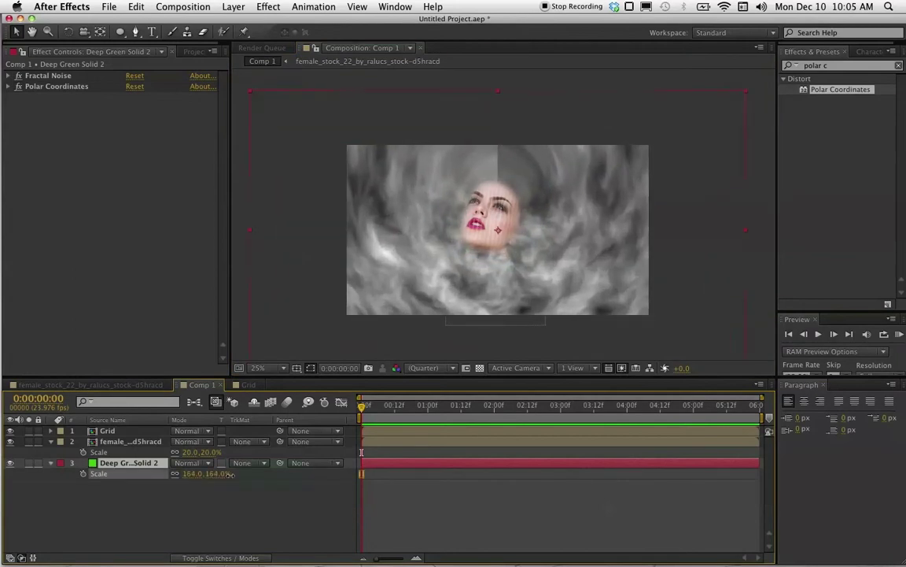
Pre-compose the Grid and female portrait layers together as FACE, moving all attributes into the new composition
left_click(126, 433)
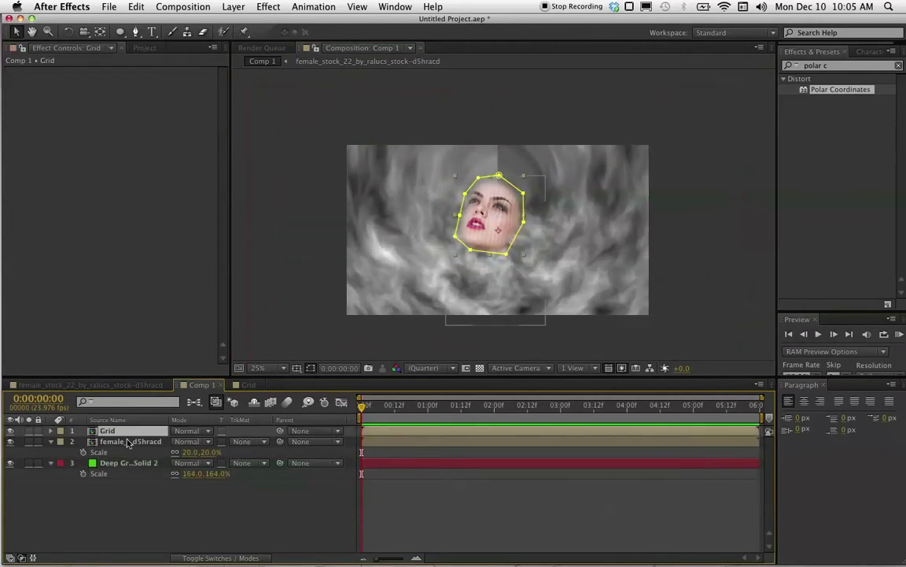
left_click(128, 443)
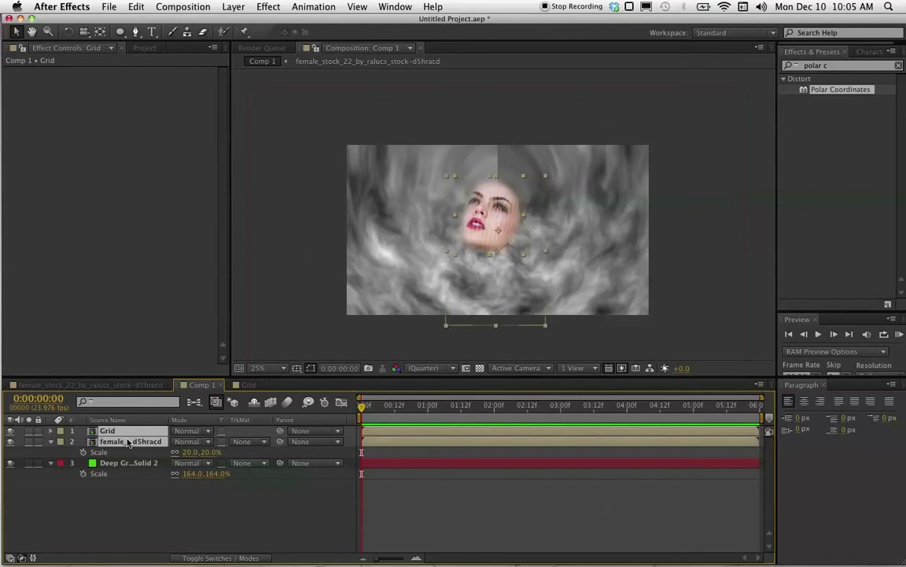
key("super+shift+c")
type("F")
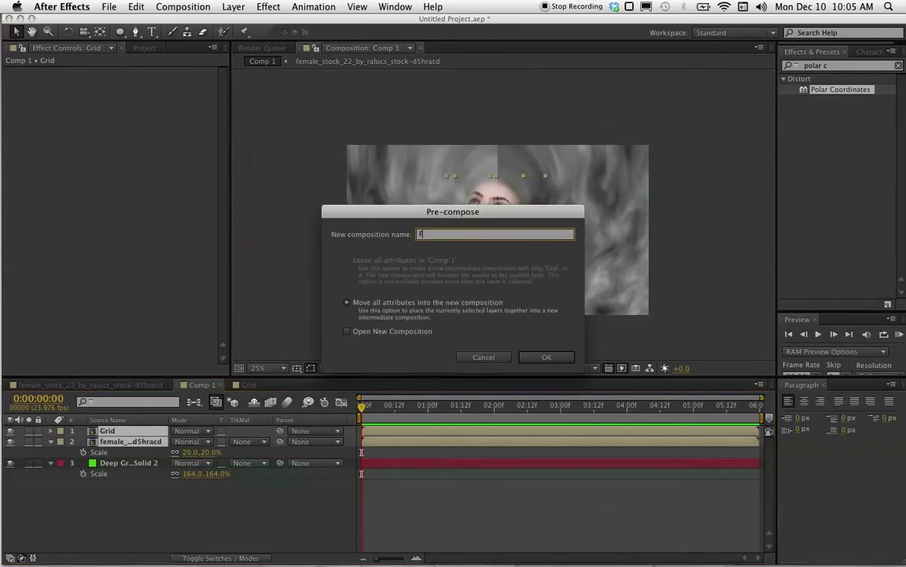
type("RCE")
key("Return")
Scale the FACE layer to 163% and shift it slightly down and to the right in the frame
key("s")
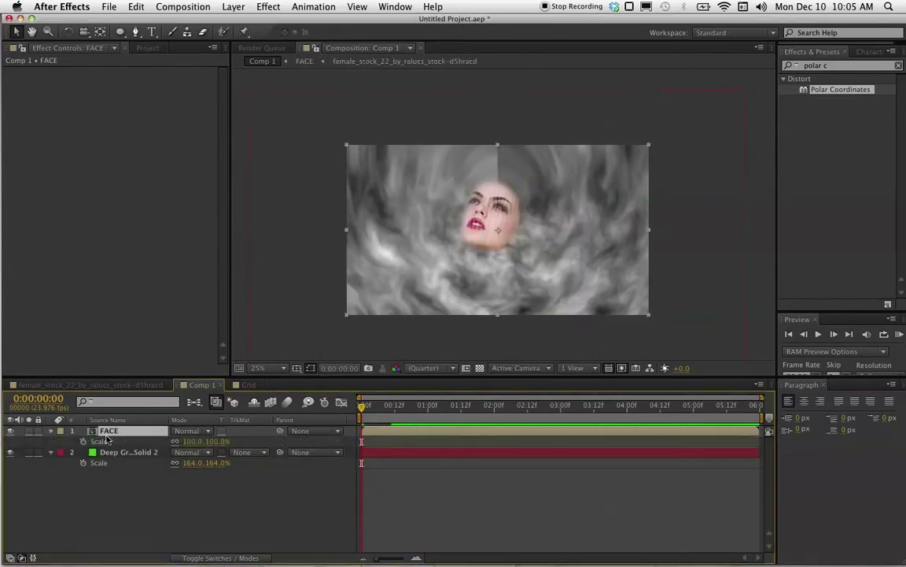
left_click_drag(196, 443, 234, 445)
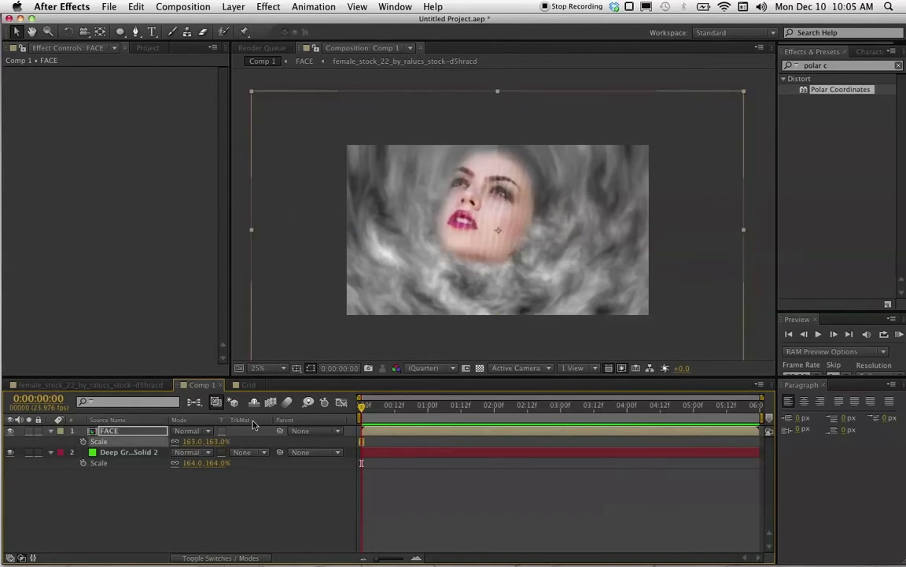
left_click_drag(497, 228, 506, 237)
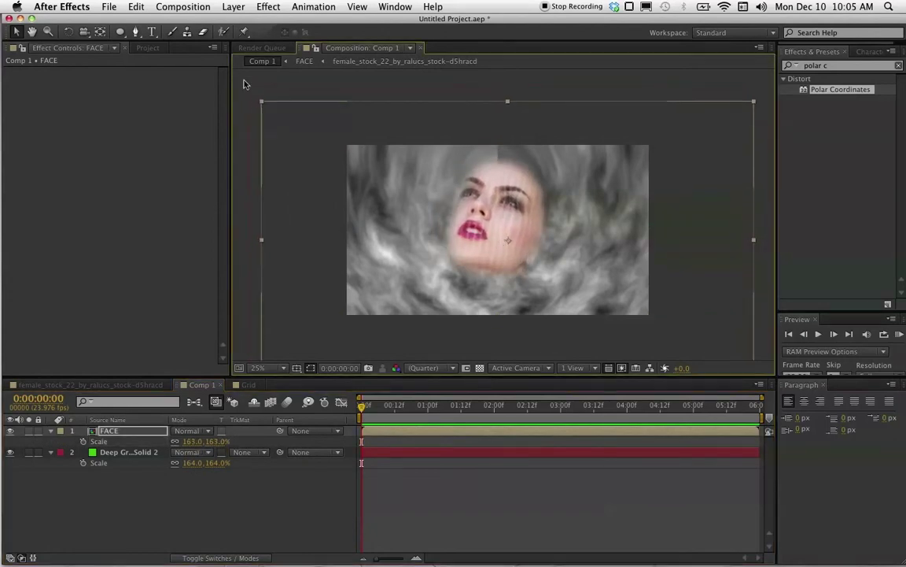
Add cumulus1.jpg from the project to Comp 1 as a layer above FACE
left_click(147, 47)
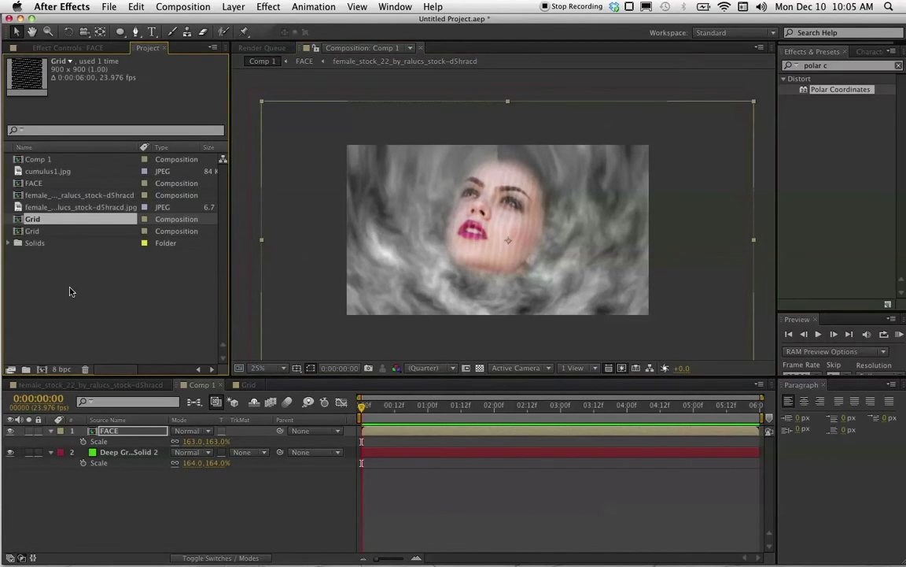
left_click(19, 171)
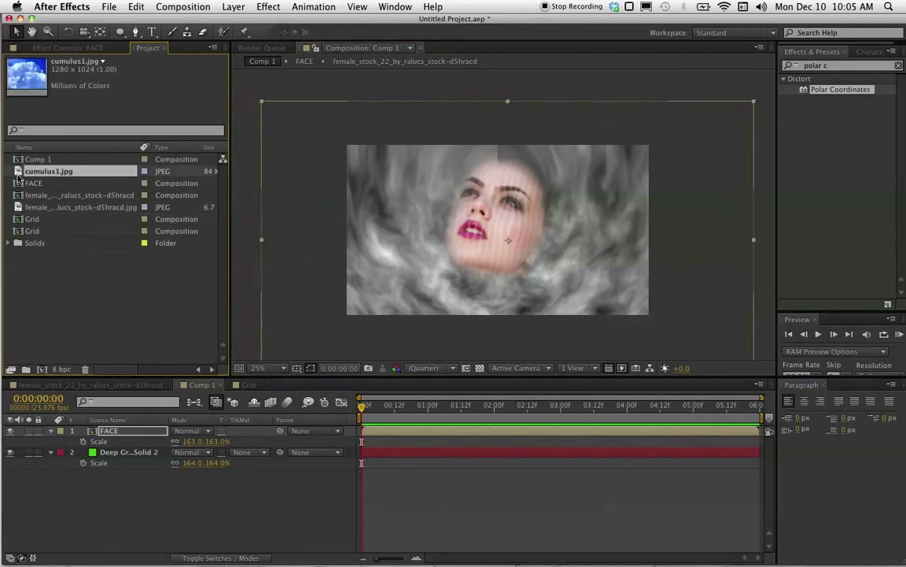
left_click_drag(146, 435, 134, 430)
Apply Keylight (1.2) to the cumulus1.jpg layer and sample the blue sky as the screen colour
left_click(837, 68)
key("BackSpace")
key("BackSpace")
key("BackSpace")
key("BackSpace")
key("BackSpace")
key("BackSpace")
key("BackSpace")
left_click(791, 65)
type("keylight")
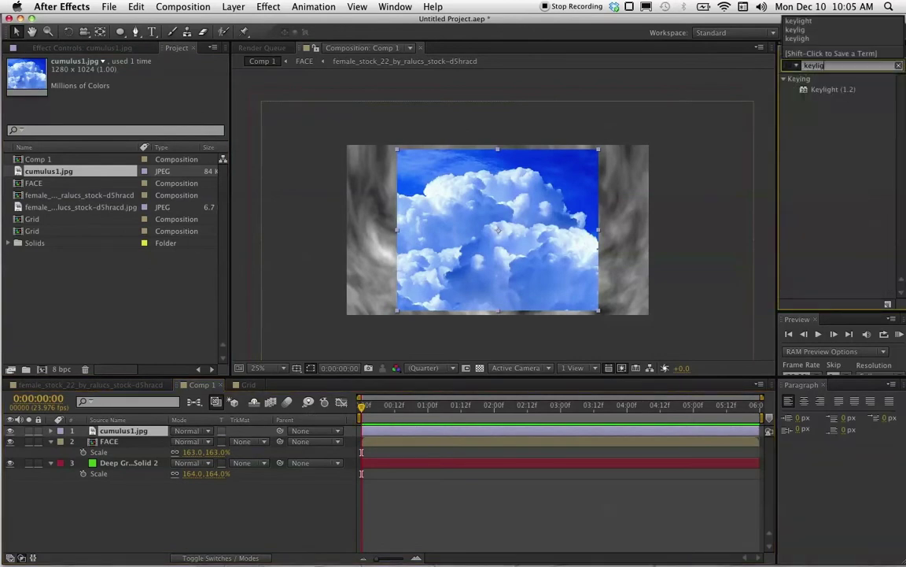
double_click(825, 90)
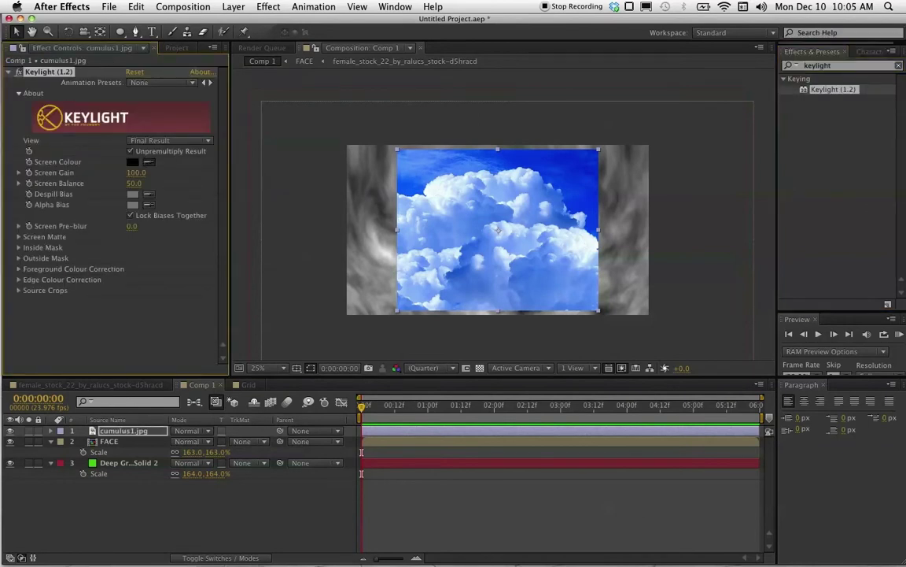
left_click(508, 160)
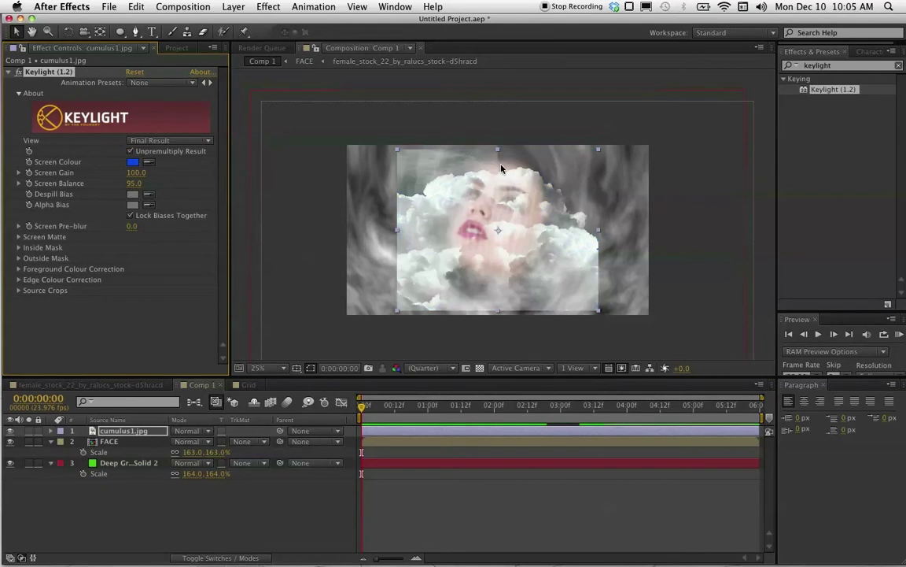
Add an elliptical mask filling the cumulus1.jpg layer and set its feather to 300 pixels
double_click(121, 33)
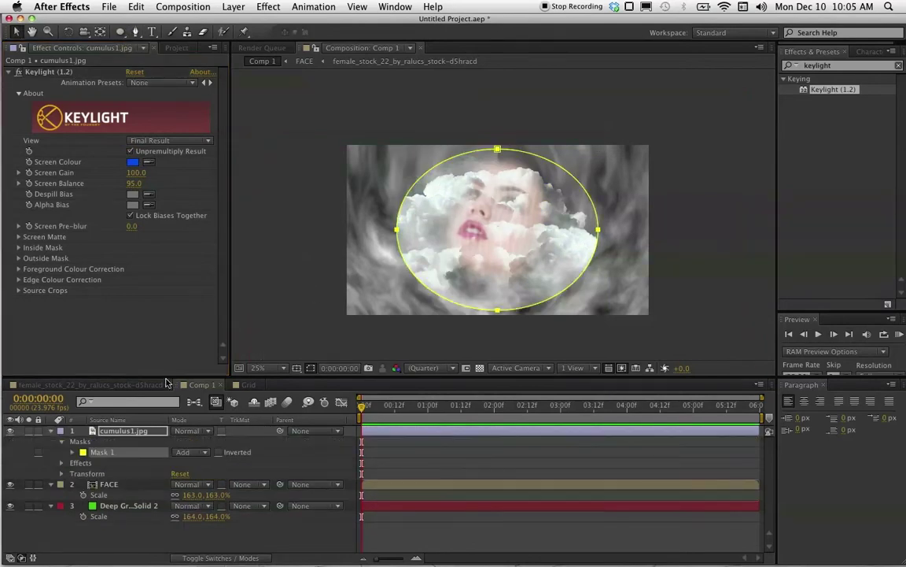
key("m")
key("m")
left_click(189, 462)
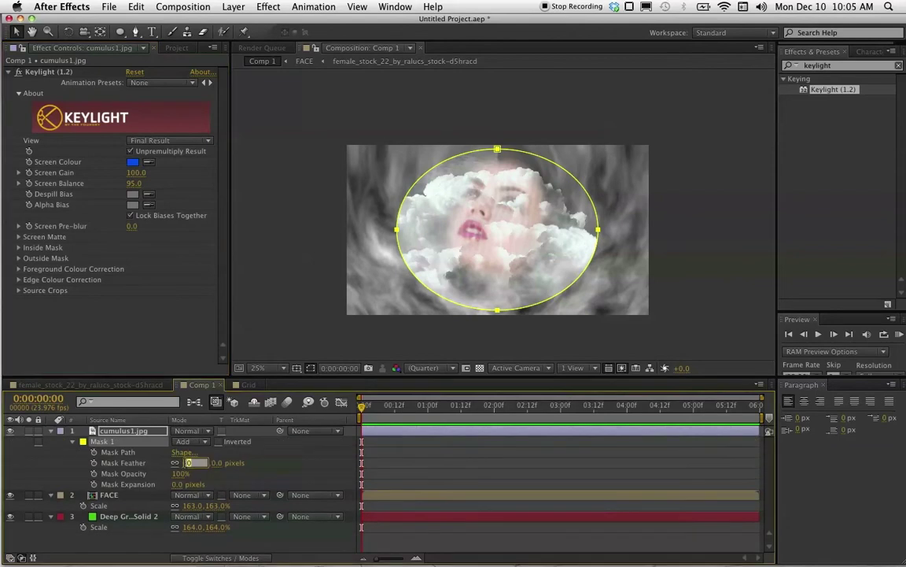
key("Return")
left_click(188, 465)
type("300.0,300.0 pixels")
key("Return")
Set the cumulus1.jpg mask's expansion to -150 pixels
left_click(180, 485)
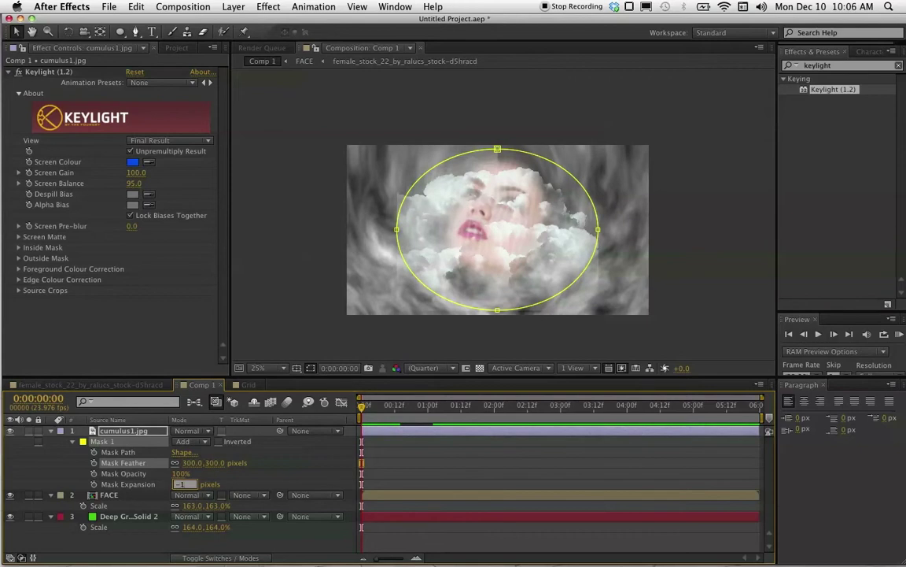
type("-150")
key("Return")
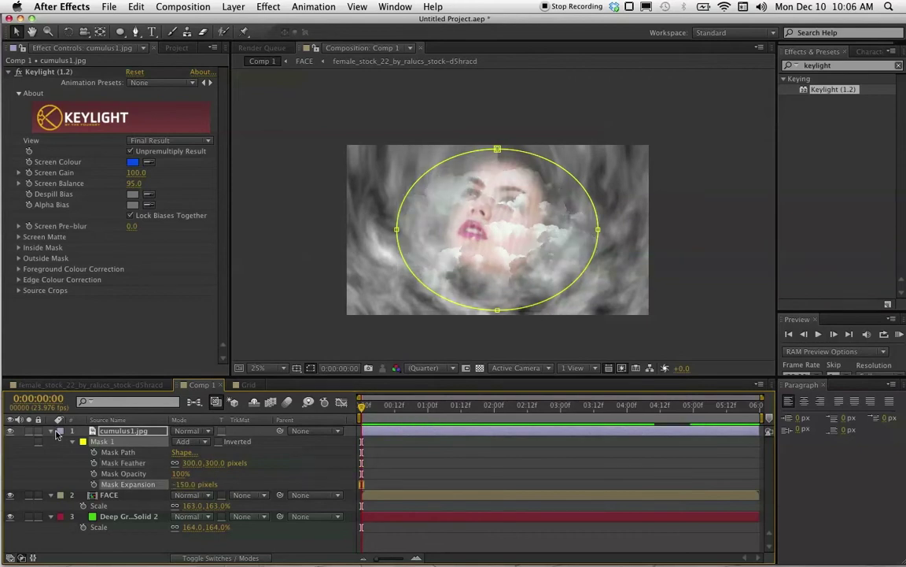
Move the cumulus1.jpg clouds down beneath the face and scale the layer to 166%
left_click(51, 431)
left_click(556, 229)
left_click_drag(555, 228, 533, 297)
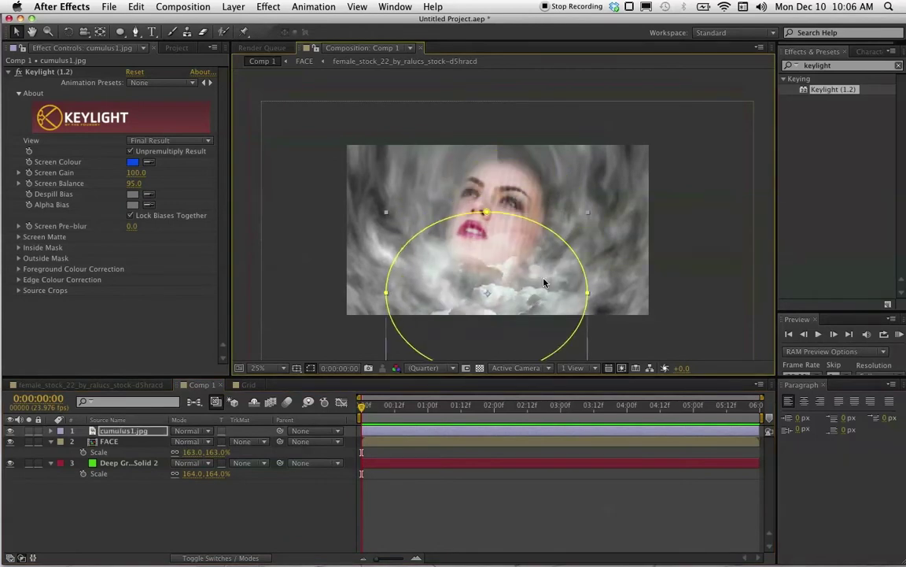
key("comma")
key("s")
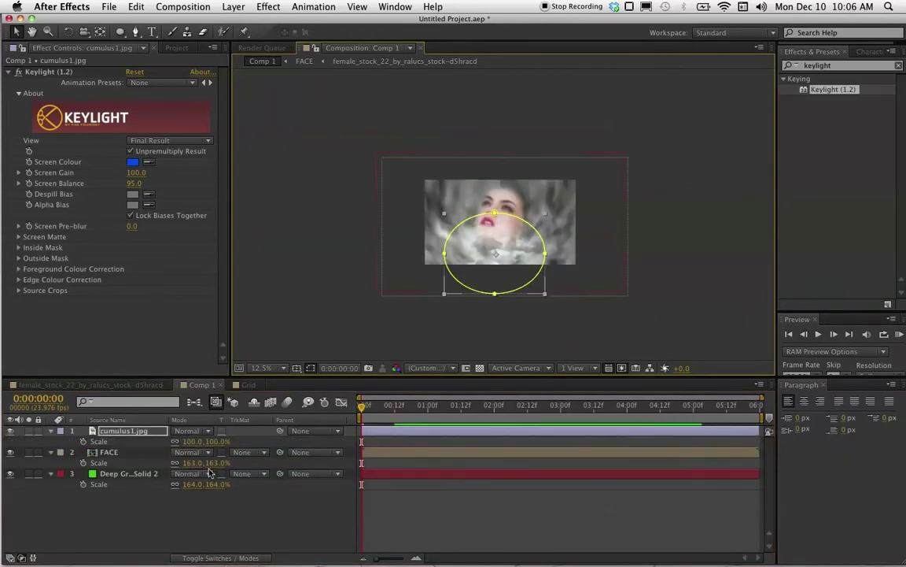
left_click_drag(193, 441, 234, 446)
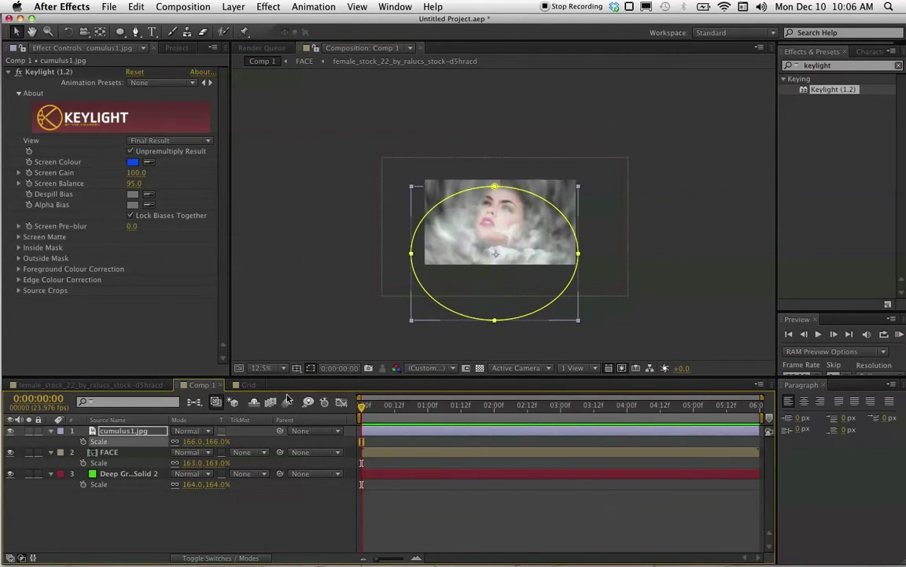
mouse_move(484, 240)
left_mouse_down()
mouse_move(491, 269)
mouse_move(487, 249)
left_mouse_up()
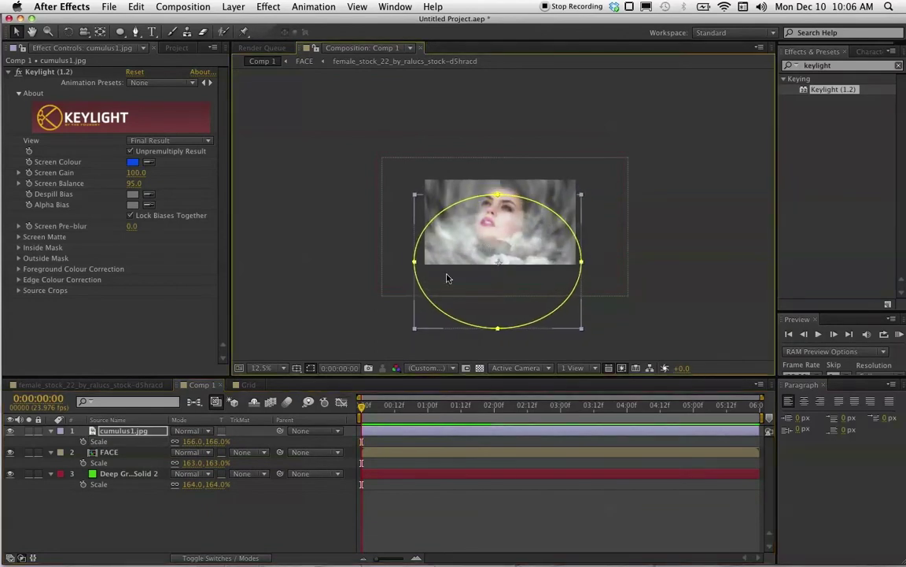
Create a new 1920 x 1080 solid in Comp 1 with the magenta colour B82281
left_click(115, 509)
right_click(115, 509)
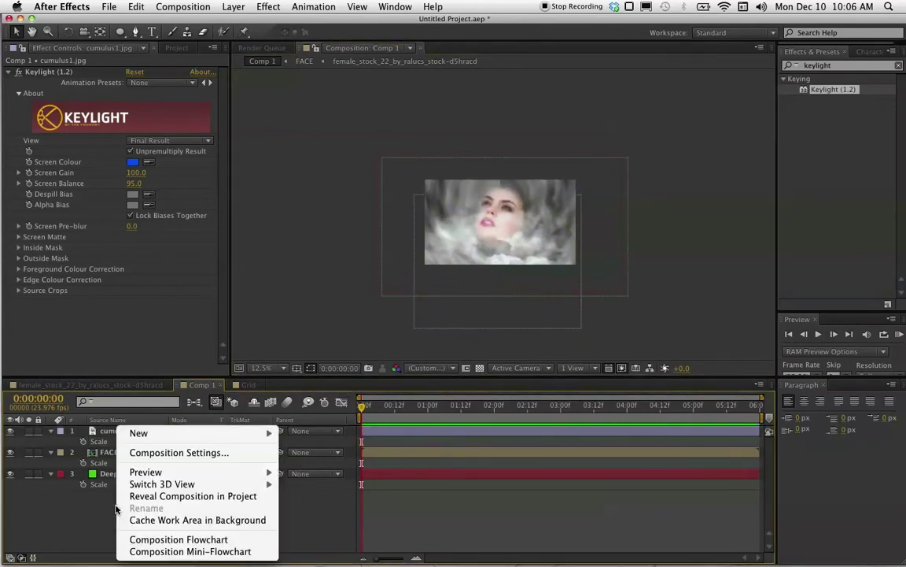
mouse_move(186, 440)
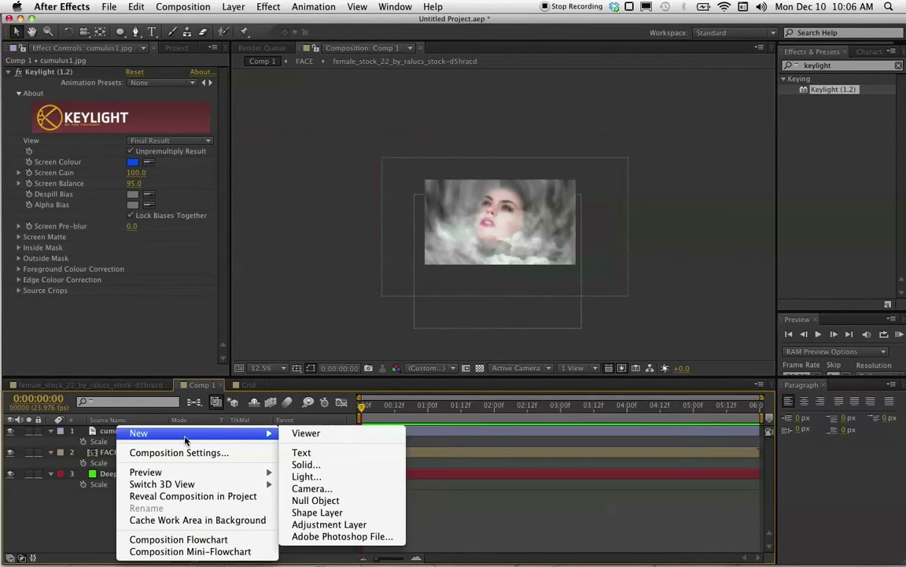
left_click(362, 466)
left_click(448, 371)
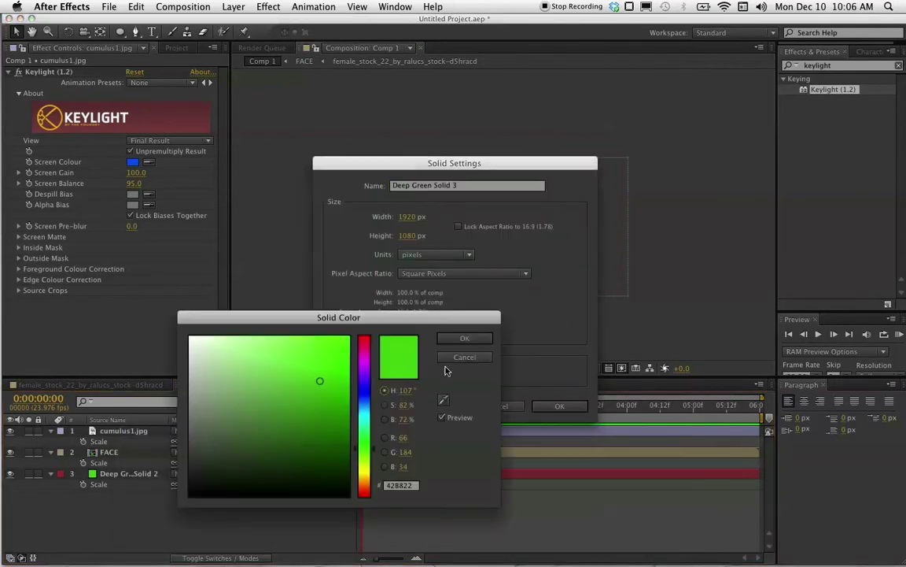
left_click(367, 355)
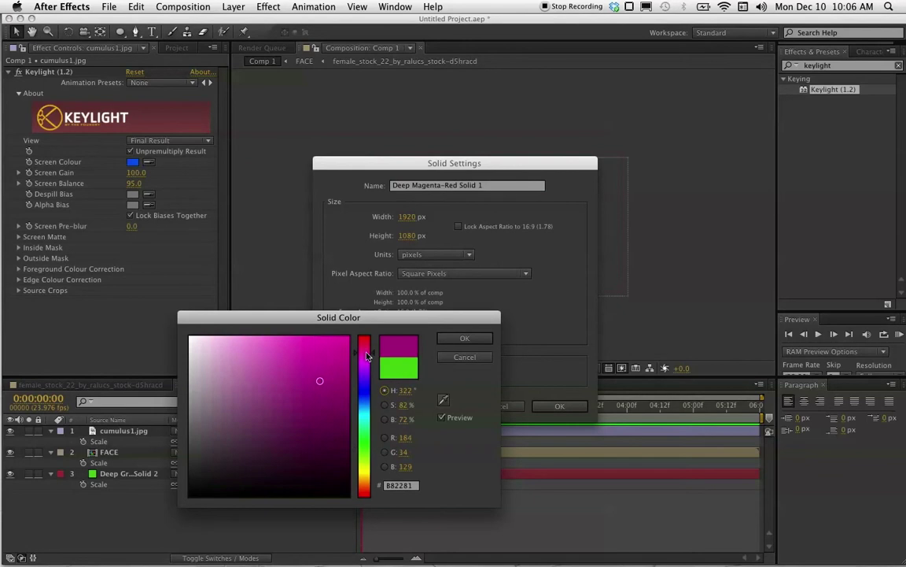
key("Return")
key("Return")
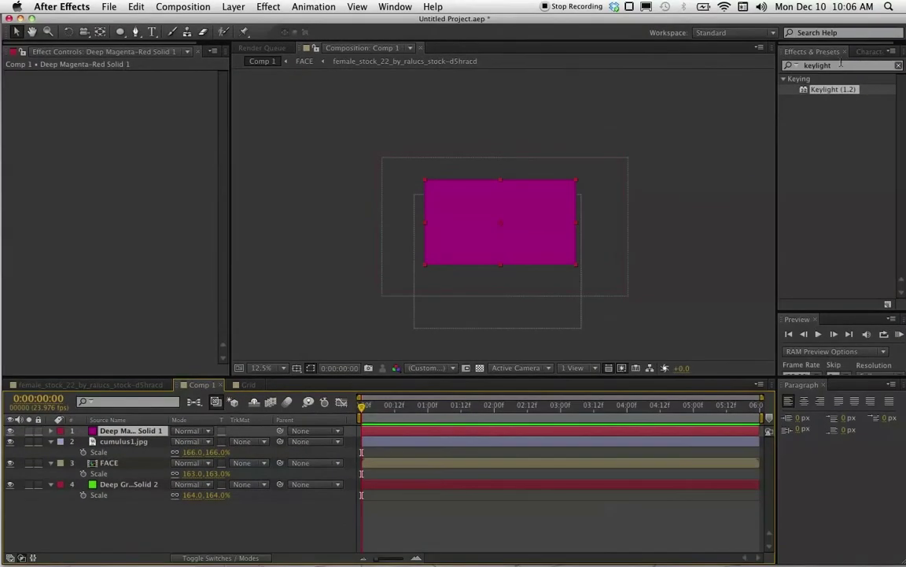
Apply the Ramp effect to the magenta solid and set its ramp shape to Radial Ramp
double_click(836, 65)
type("ramp")
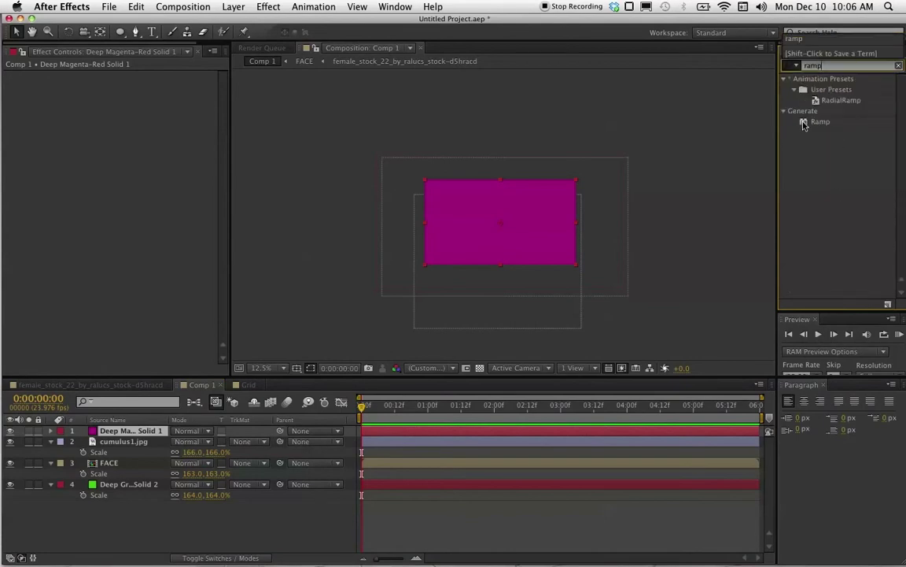
double_click(804, 125)
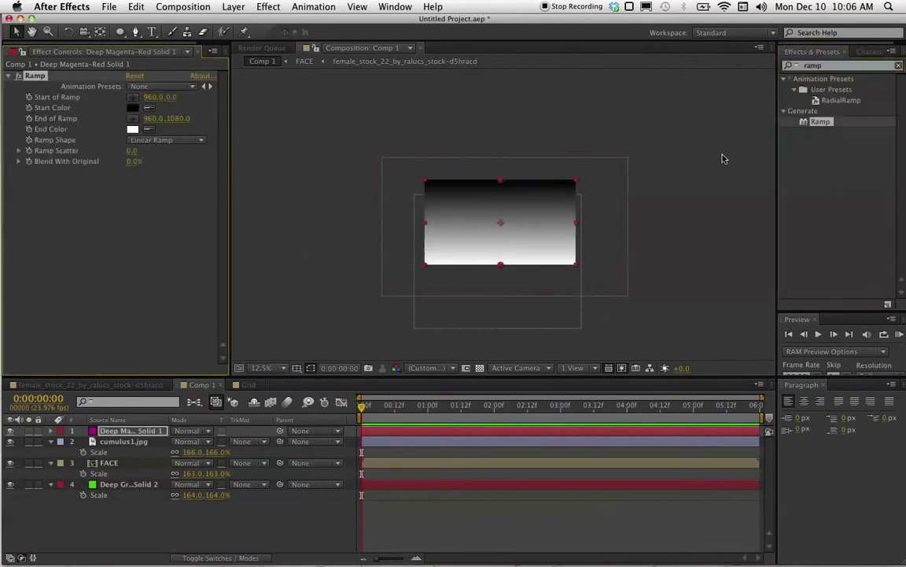
left_click(143, 139)
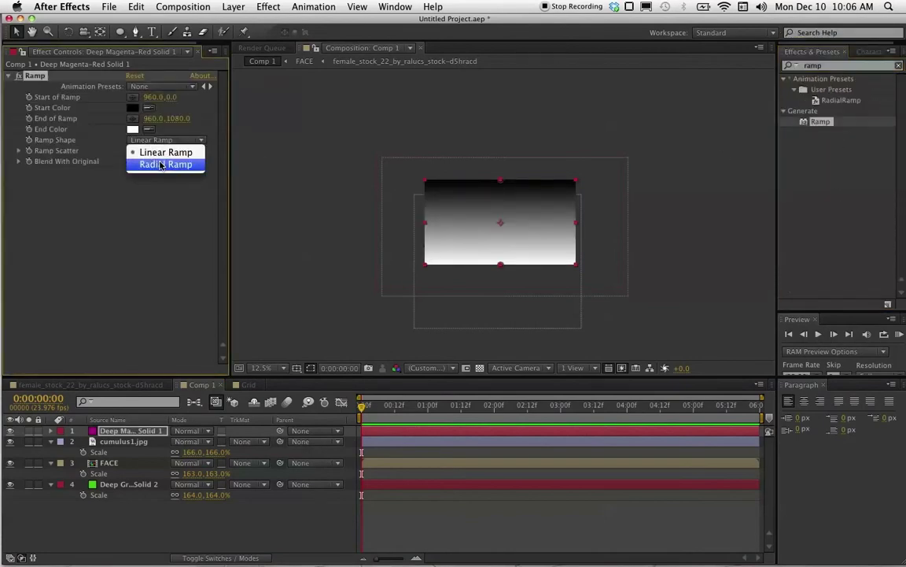
left_click(146, 150)
Set the Ramp's start colour to a bright purple, about DF5AE4
left_click(125, 105)
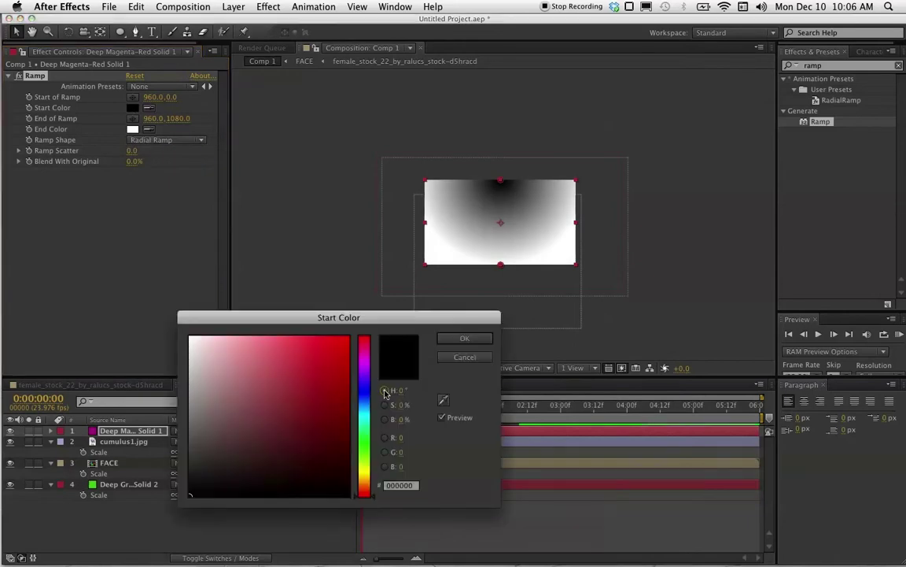
left_click(360, 366)
left_click(276, 350)
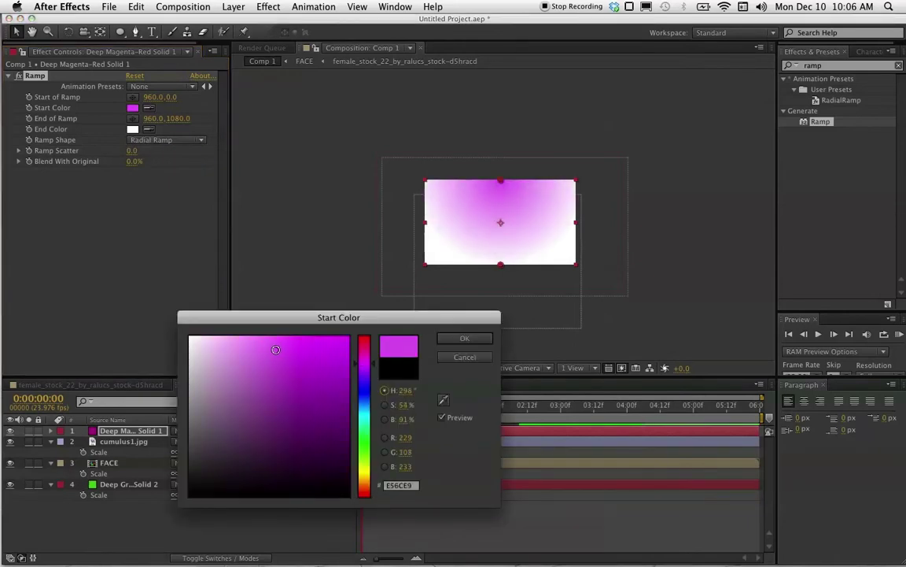
left_click_drag(280, 351, 286, 353)
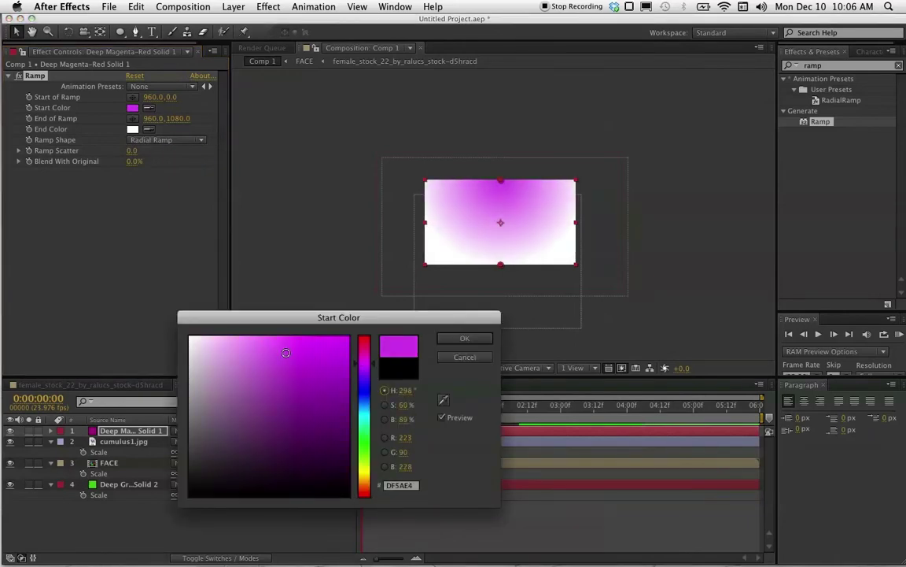
left_click(464, 339)
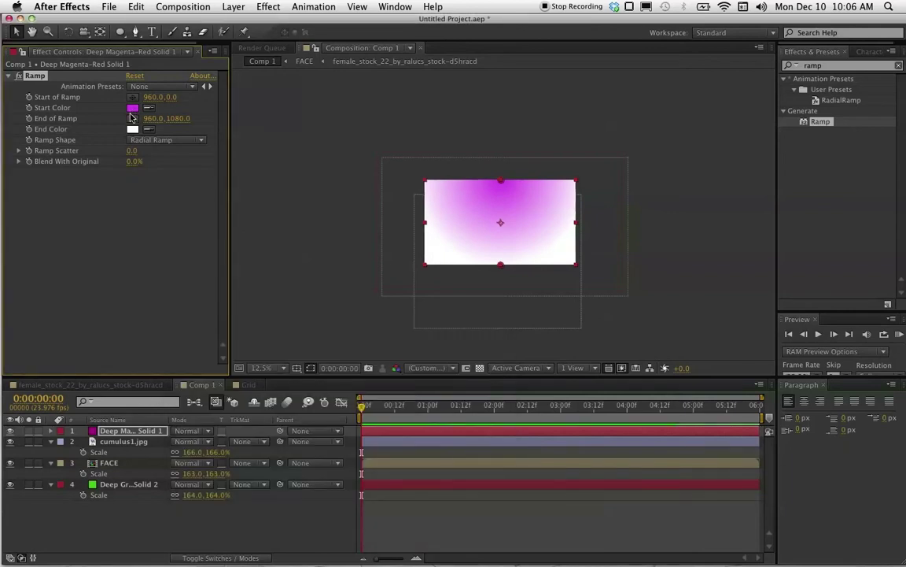
Set the Ramp's end colour to a blue-violet, about 861BFF
left_click(132, 128)
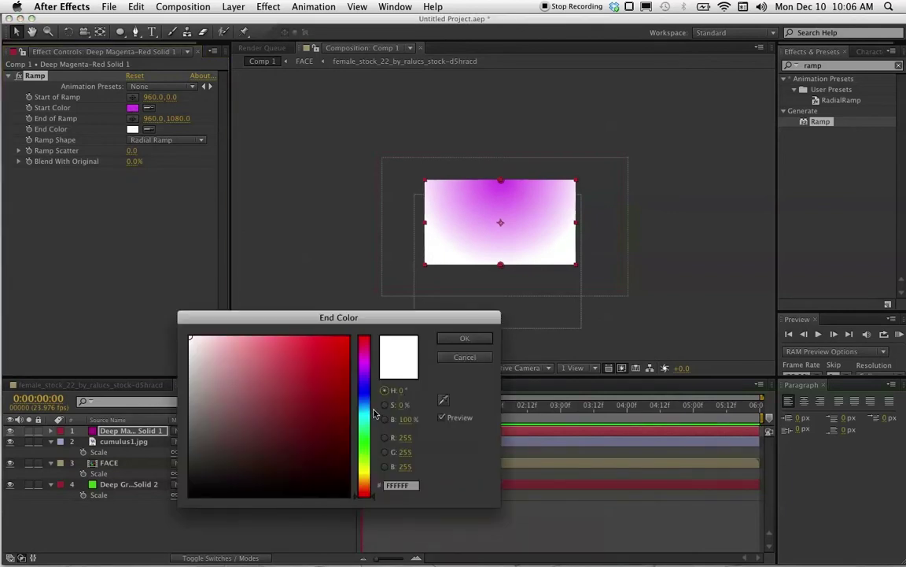
left_click(363, 378)
left_click_drag(308, 344, 347, 316)
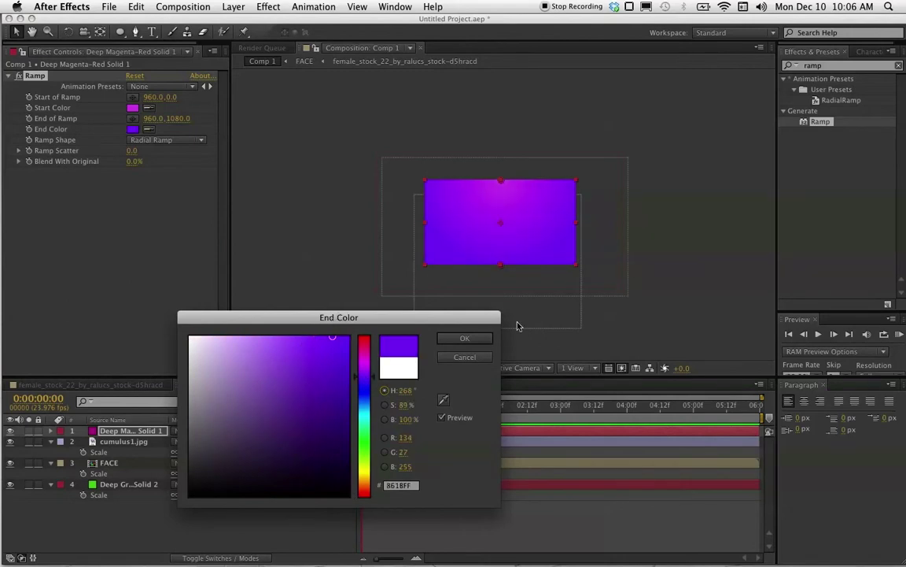
left_click(464, 338)
Place the ramp solid between the FACE layer and the green solid, and set its blending mode to Color
left_click_drag(126, 431, 126, 474)
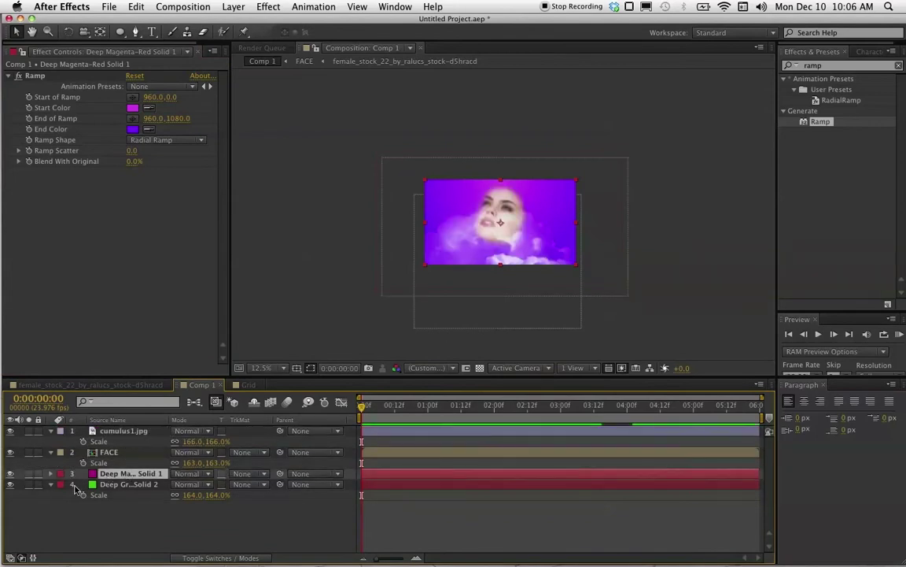
left_click(9, 473)
left_click(10, 473)
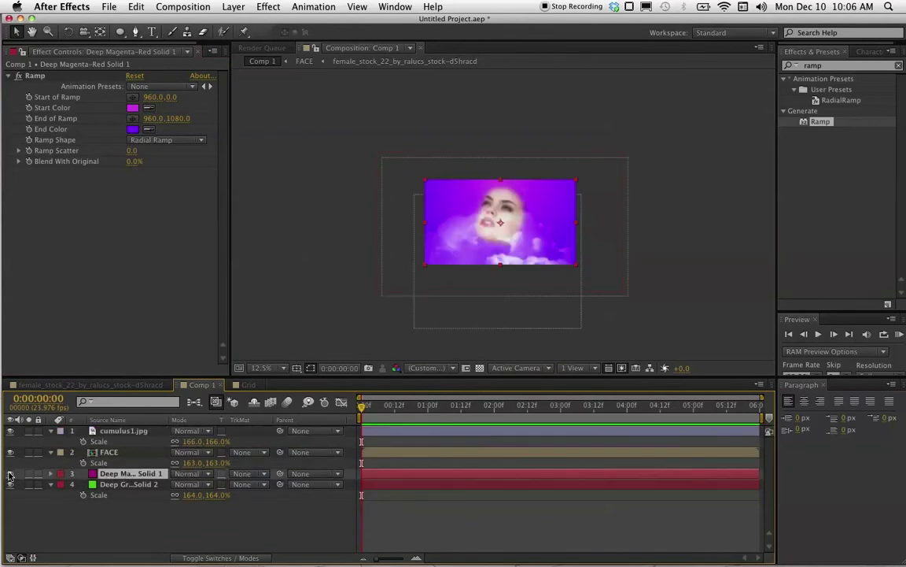
left_click(203, 476)
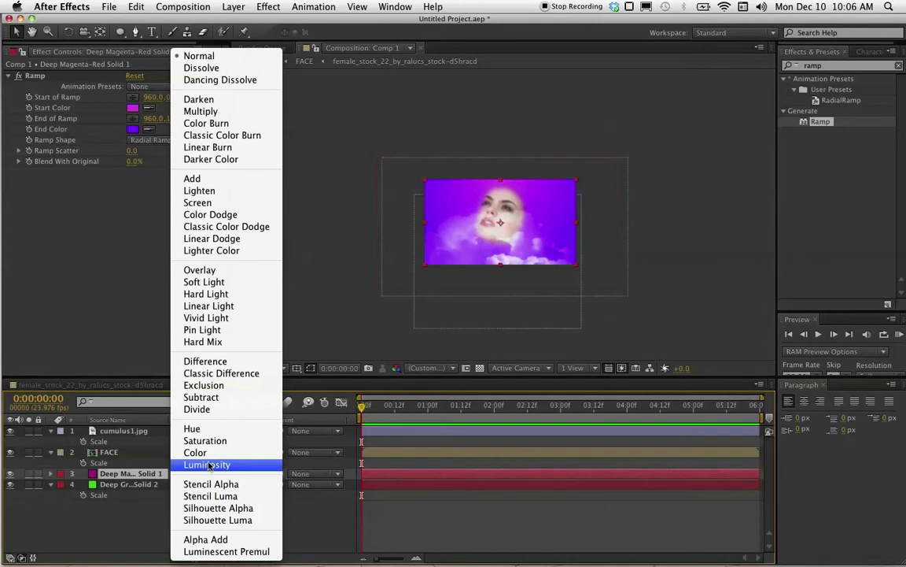
left_click(196, 452)
key("period")
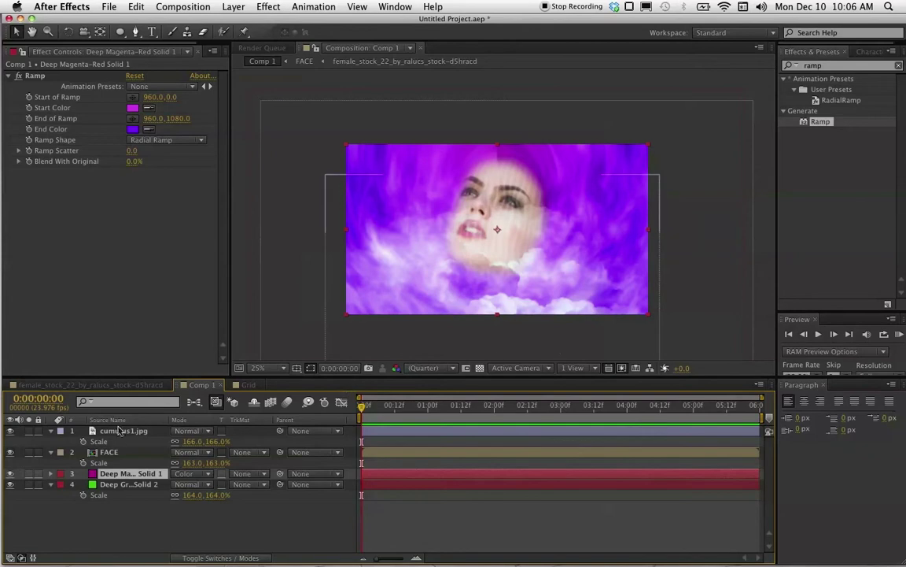
Scale the FACE layer to 219% and shift it slightly down in the frame
left_click(121, 454)
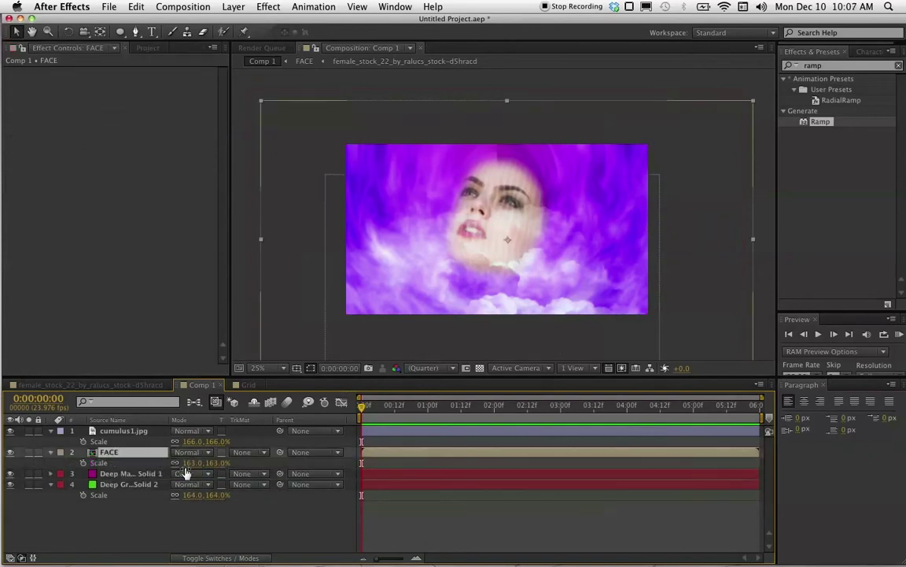
left_click_drag(185, 463, 207, 462)
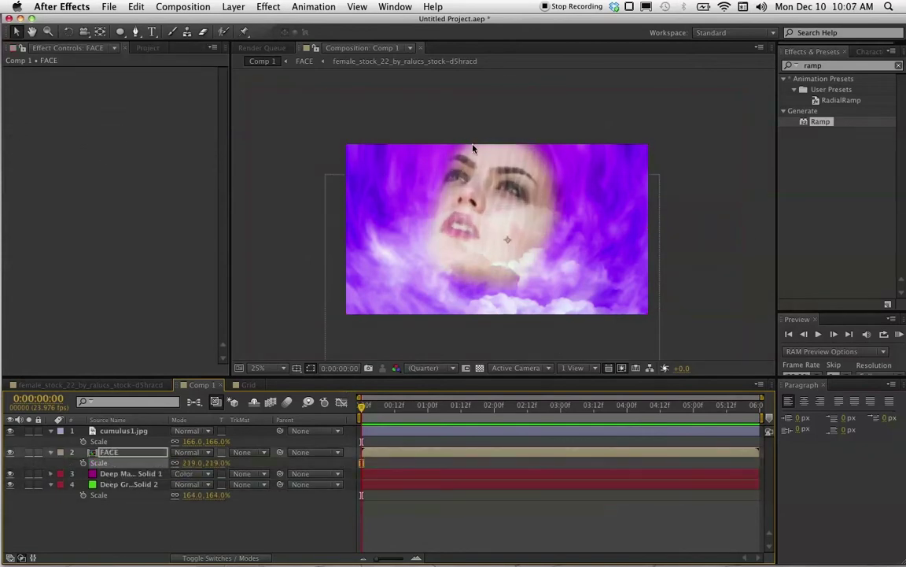
left_click_drag(509, 194, 505, 207)
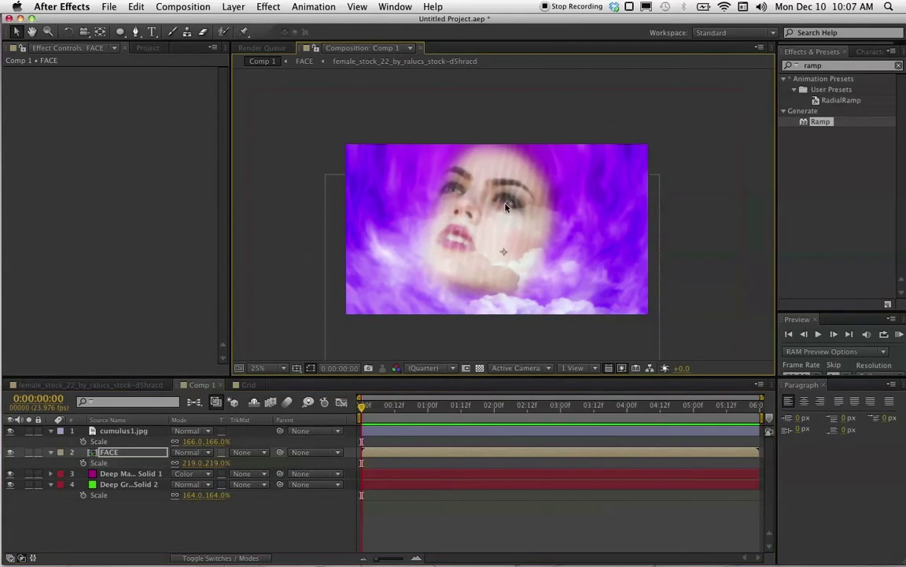
left_click(102, 476)
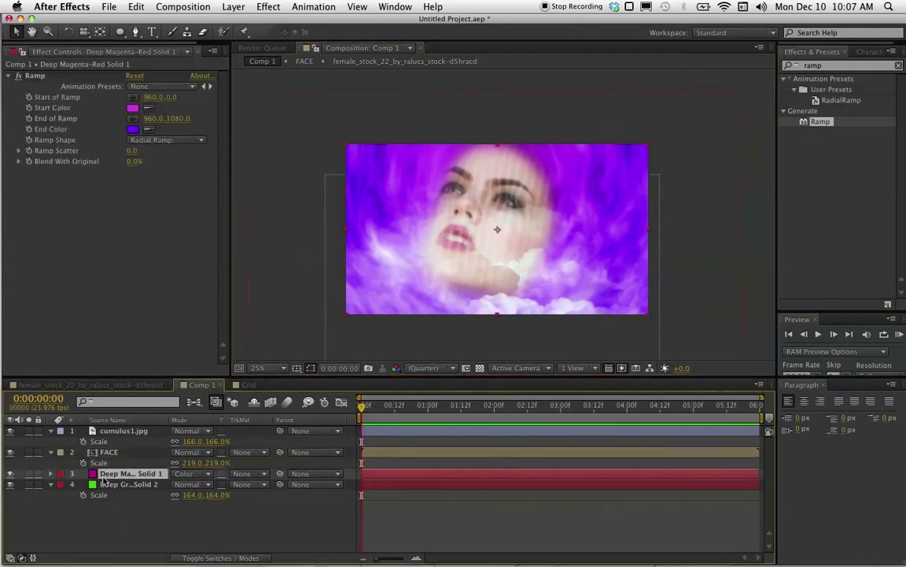
left_click(802, 66)
type("tint")
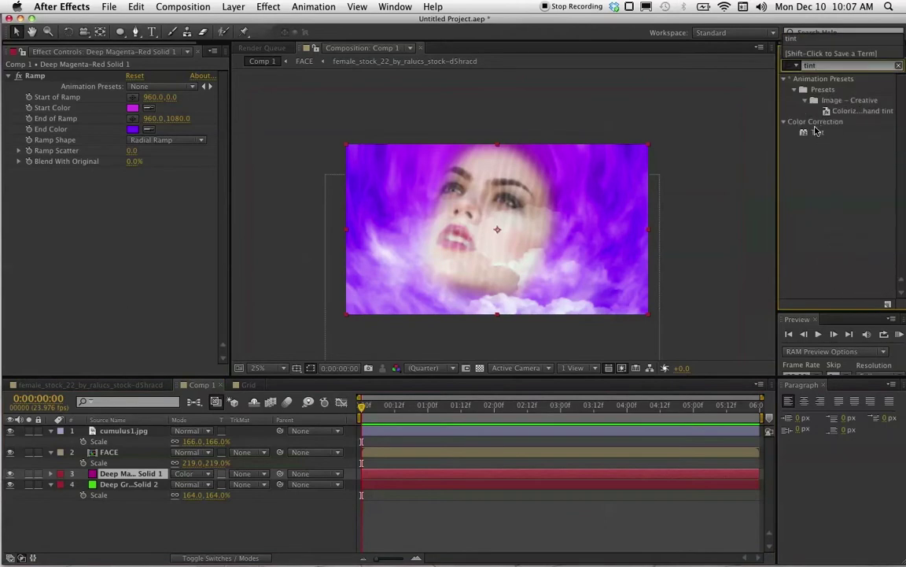
double_click(816, 131)
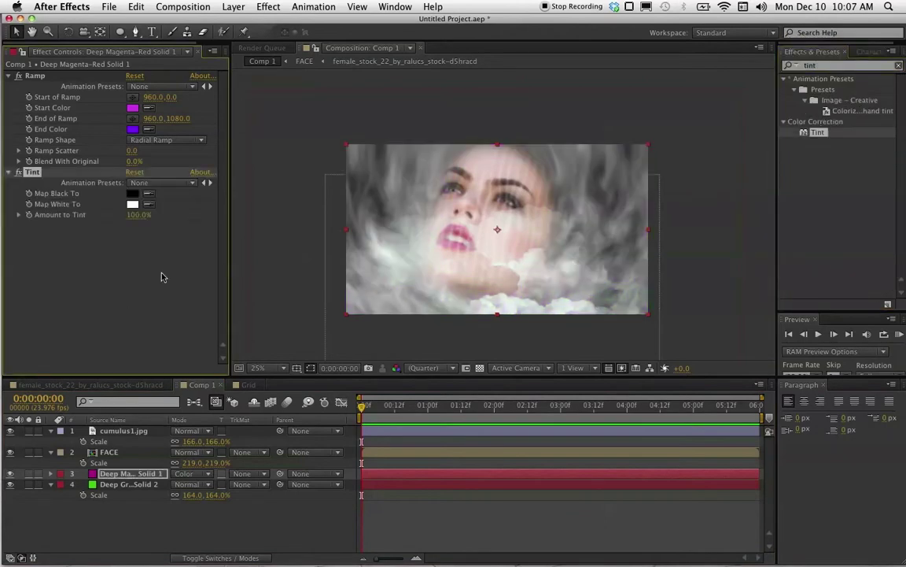
left_click(132, 204)
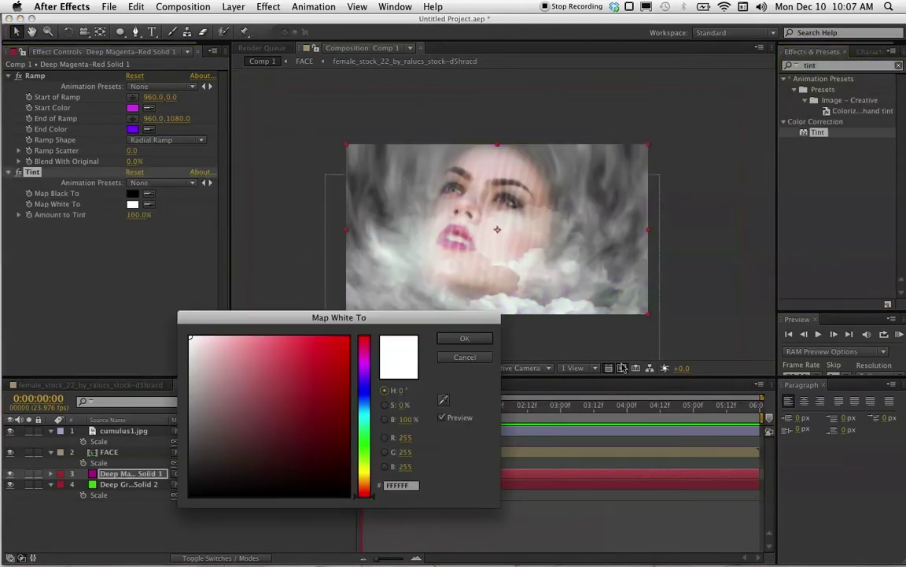
left_click(364, 349)
left_click_drag(330, 340, 330, 321)
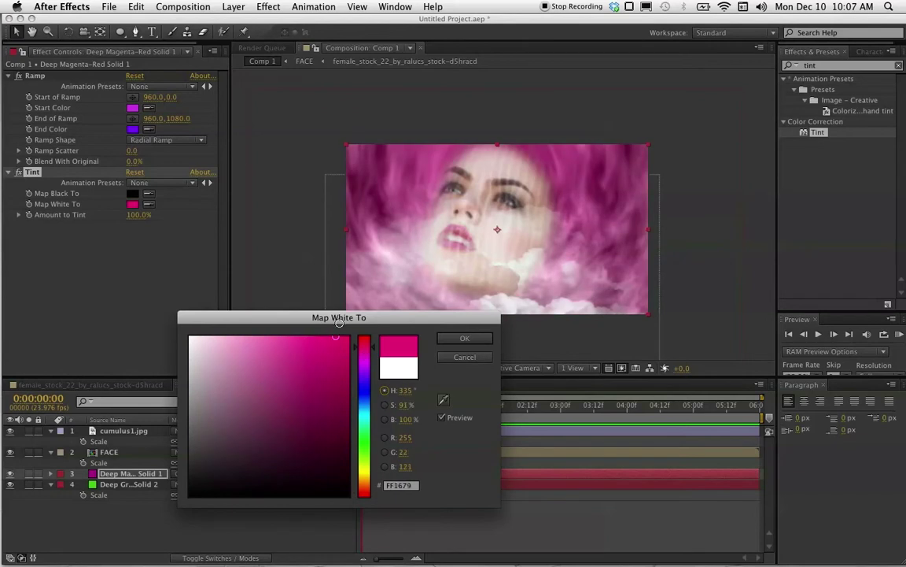
left_click(448, 355)
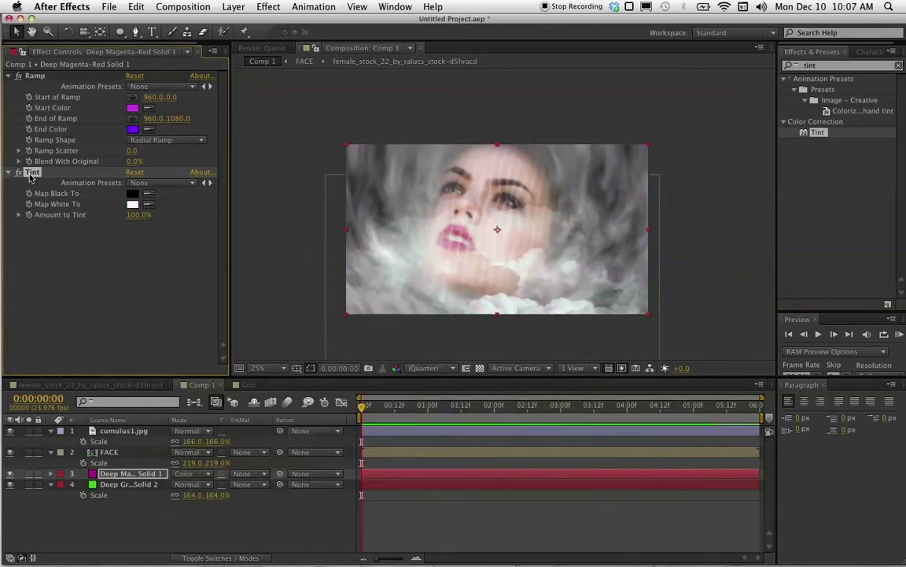
key("Delete")
Tint the cumulus1.jpg clouds instead of the ramp solid, mapping white to crimson red EF223F
left_click(126, 431)
key("super+alt+shift+e")
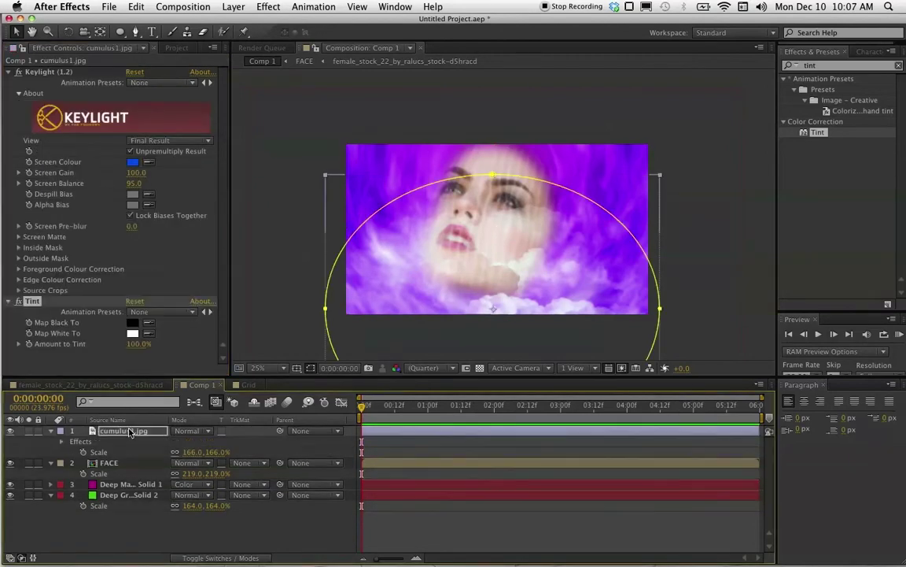
left_click(133, 332)
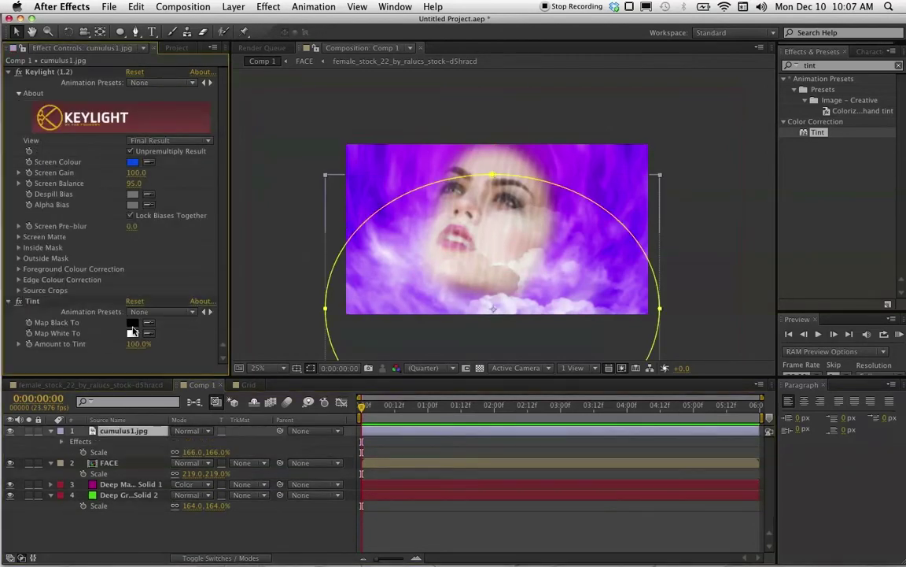
left_click(366, 365)
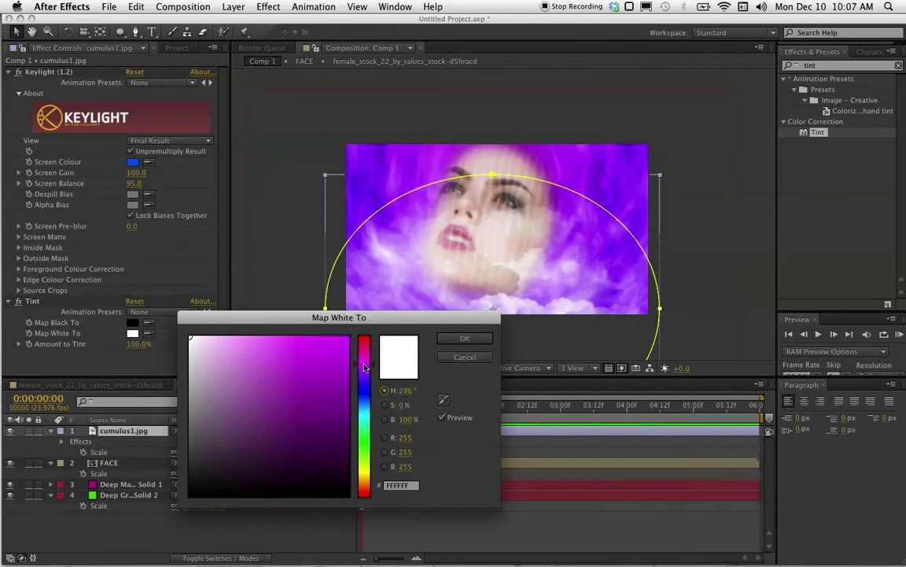
left_click(327, 346)
left_click_drag(361, 350, 361, 342)
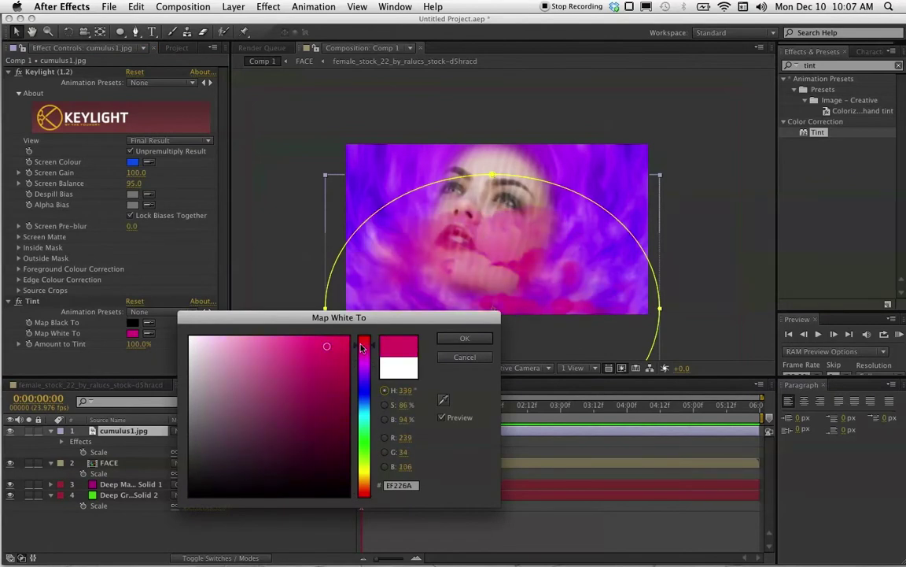
left_click(464, 339)
Set the crimson cloud layer's Amount to Tint to 50% and move the layer below FACE
left_click_drag(132, 344, 138, 351)
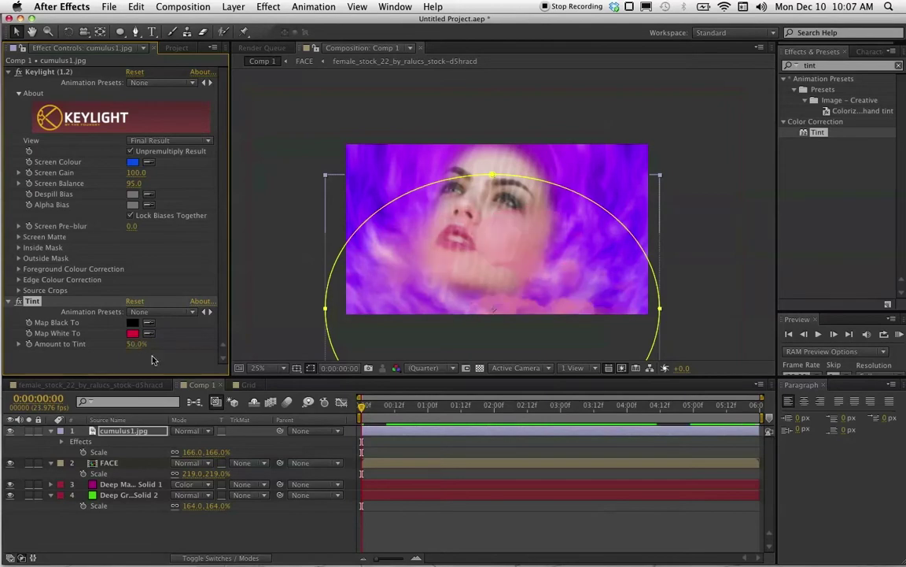
key("ctrl+[")
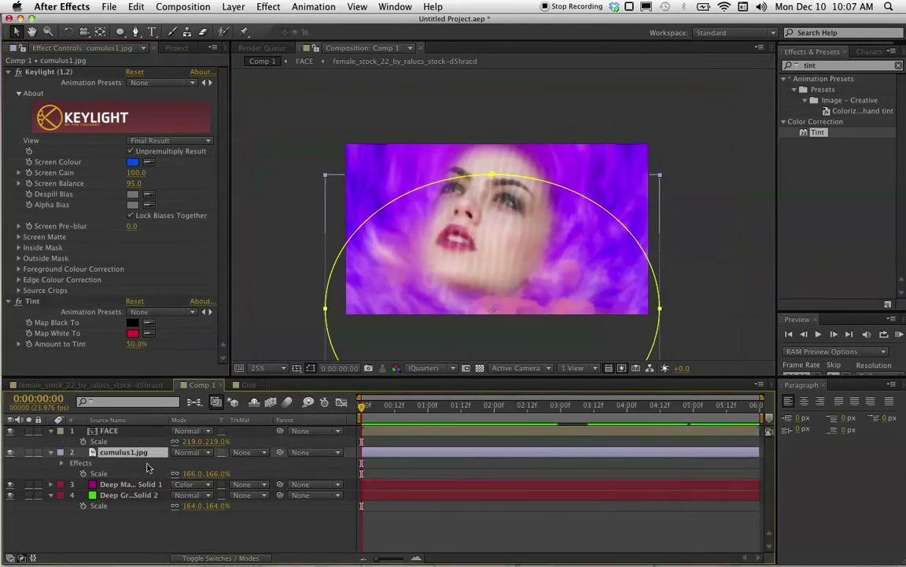
key("t")
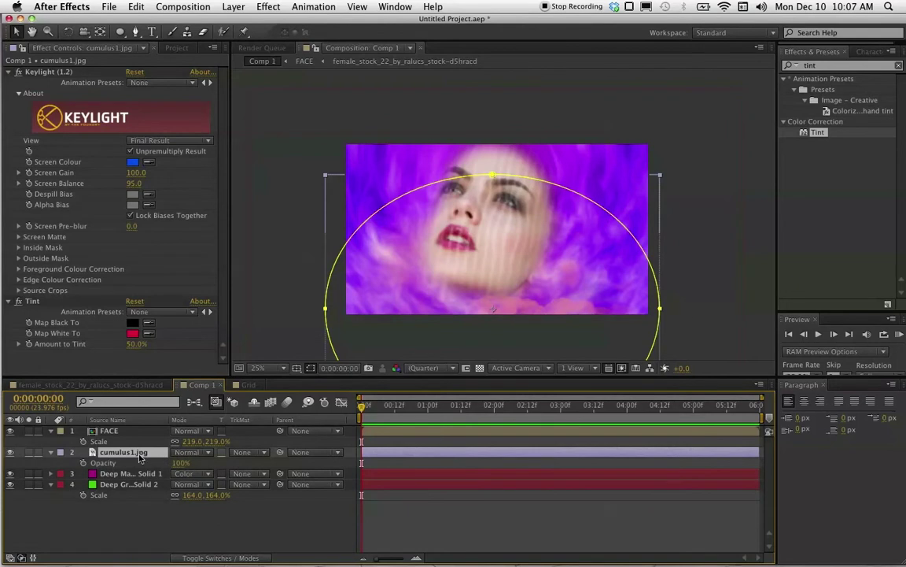
Duplicate the crimson cloud layer and map the copy's tint white to yellow, EAFF00
key("ctrl+d")
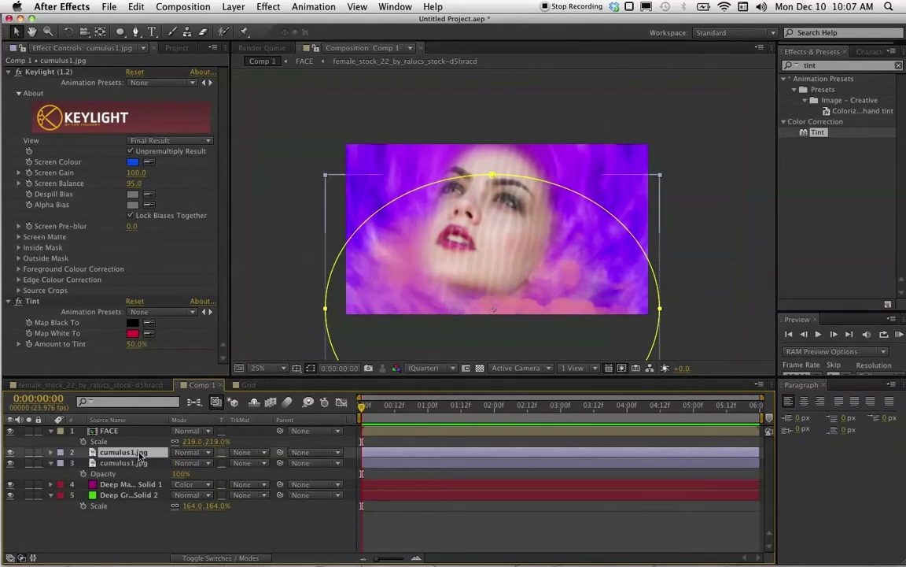
left_click(132, 334)
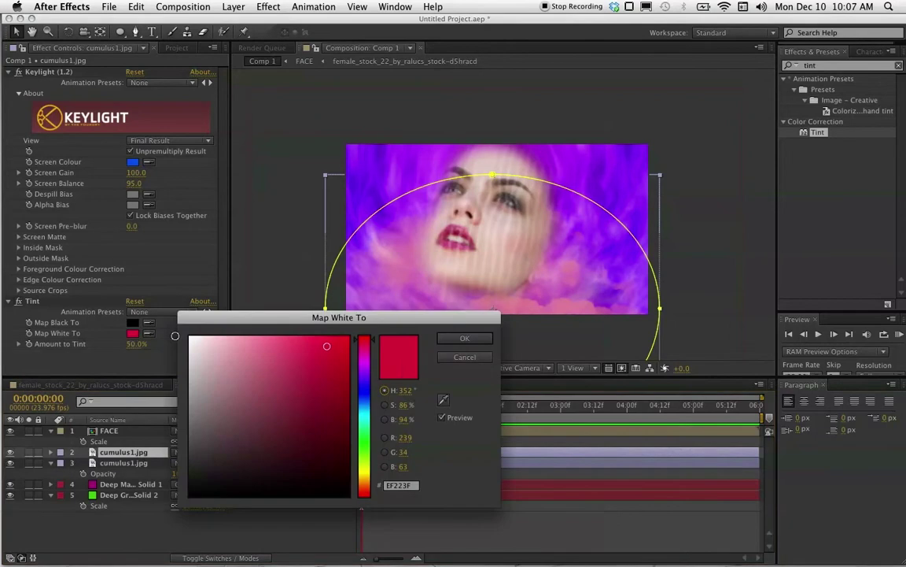
left_click(363, 470)
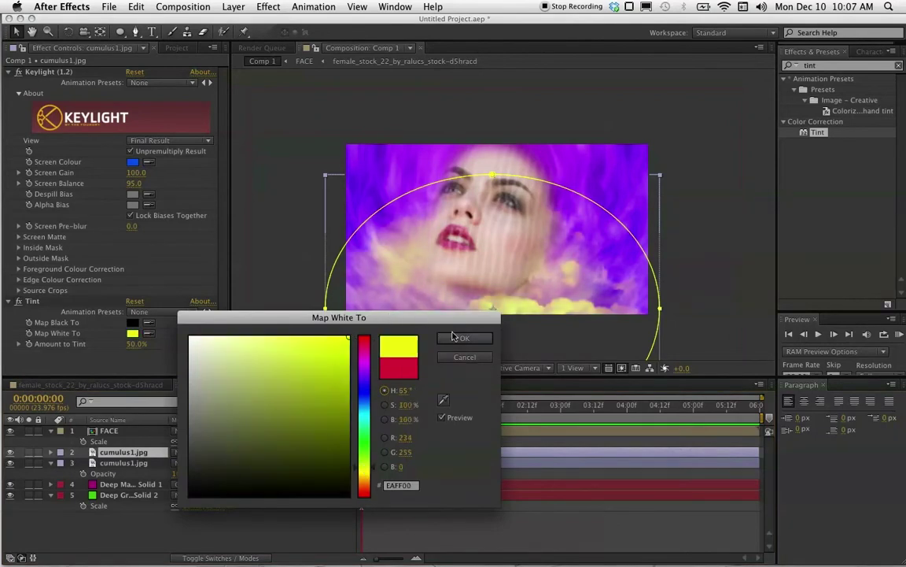
left_click(464, 338)
Scale the yellow cloud layer down to 99% and place it behind the face, toward the left of the composition
key("s")
left_click_drag(192, 463, 150, 462)
left_click_drag(501, 257, 490, 205)
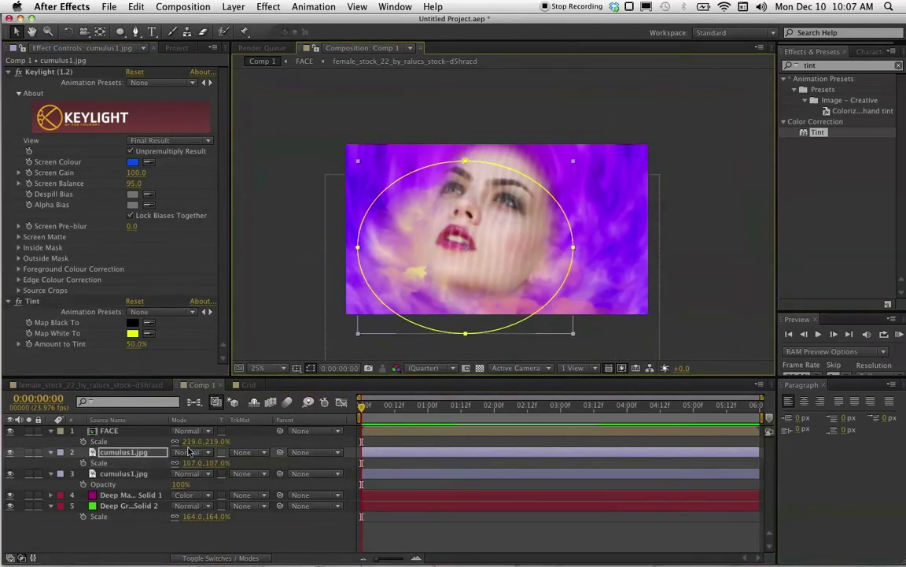
left_click_drag(197, 463, 192, 463)
Duplicate the yellow cloud layer and flip the copy horizontally with an unlinked scale of -99, 99%
key("super+d")
key("s")
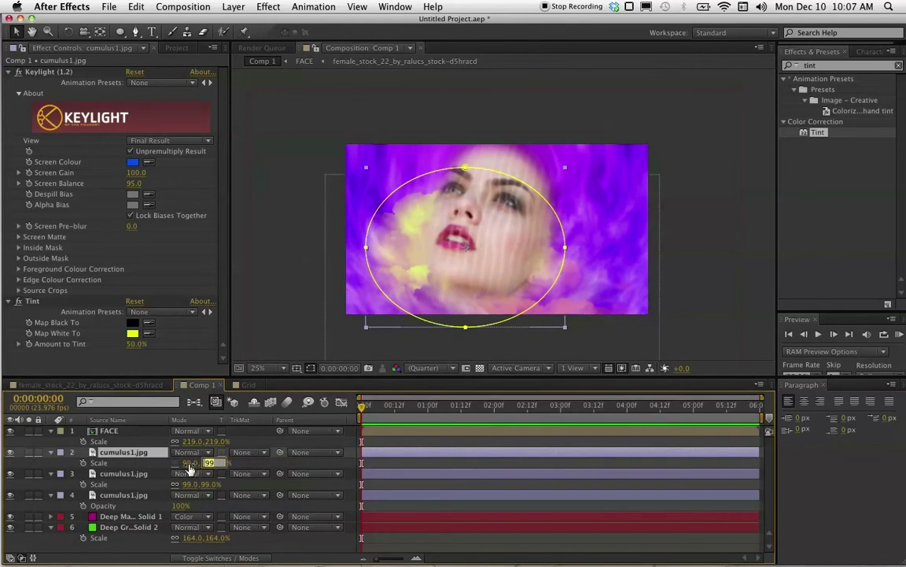
left_click(189, 463)
key("Return")
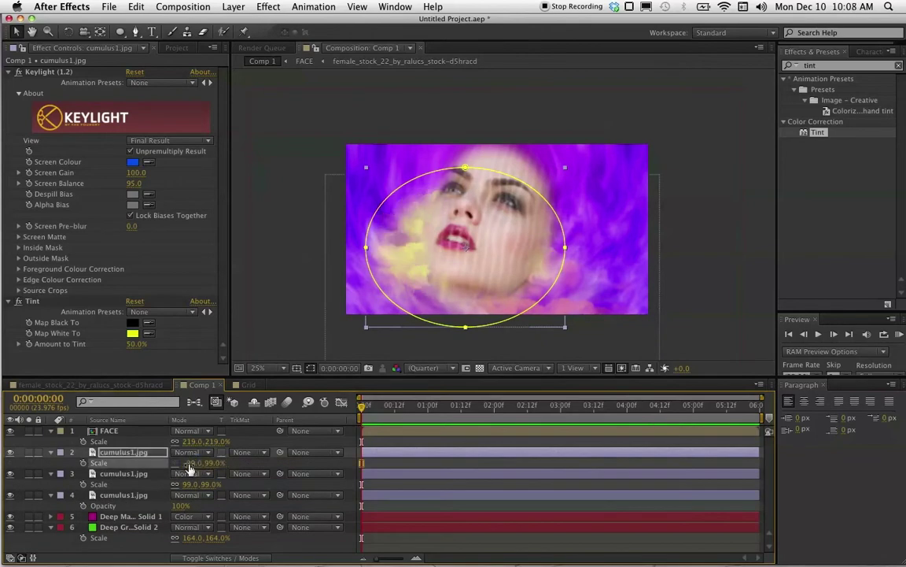
Move the flipped cloud copy to the right side of the face and enlarge it to -144, 144%
left_click_drag(458, 257, 545, 236)
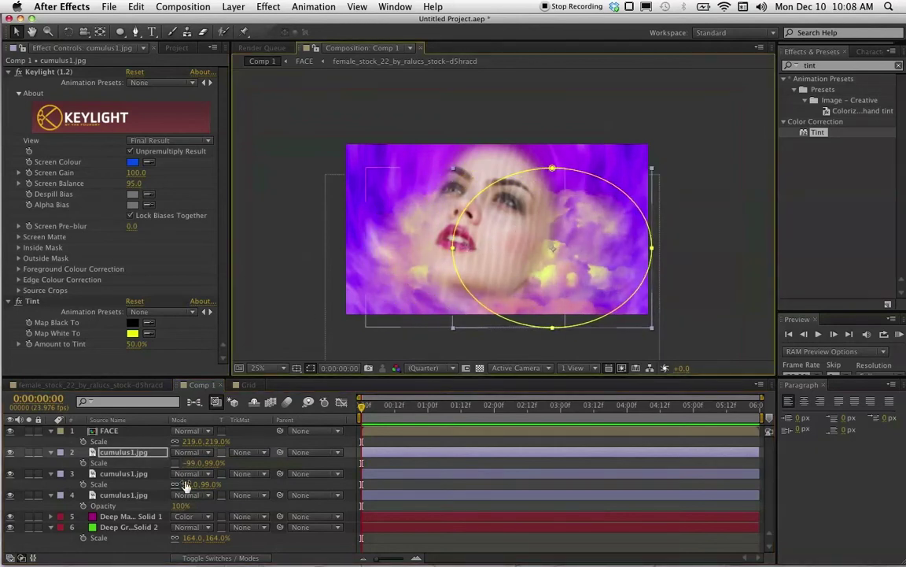
left_click_drag(189, 464, 222, 463)
mouse_move(577, 217)
left_mouse_down()
mouse_move(598, 220)
mouse_move(571, 229)
mouse_move(583, 229)
left_mouse_up()
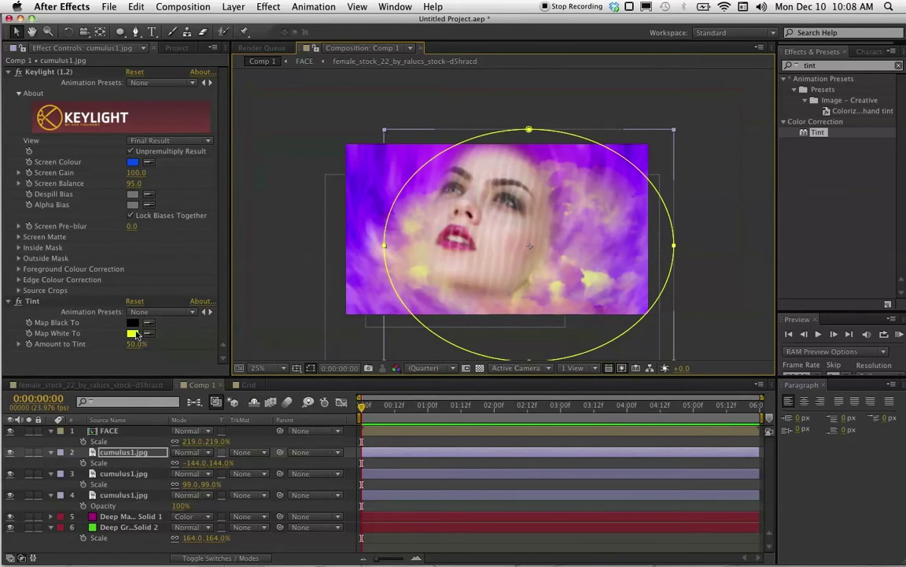
Map the flipped cloud copy's tint white to orange, FF7E00
left_click(133, 332)
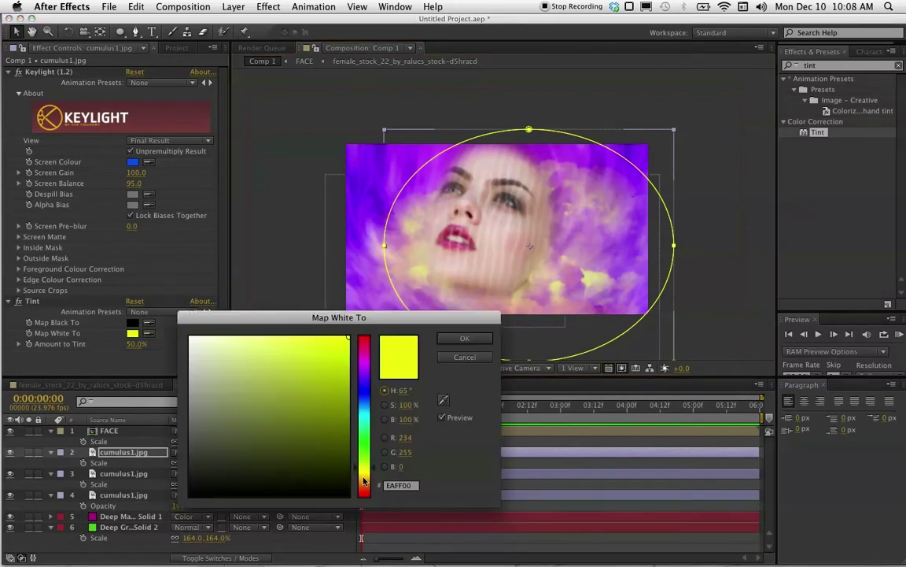
left_click_drag(363, 480, 364, 485)
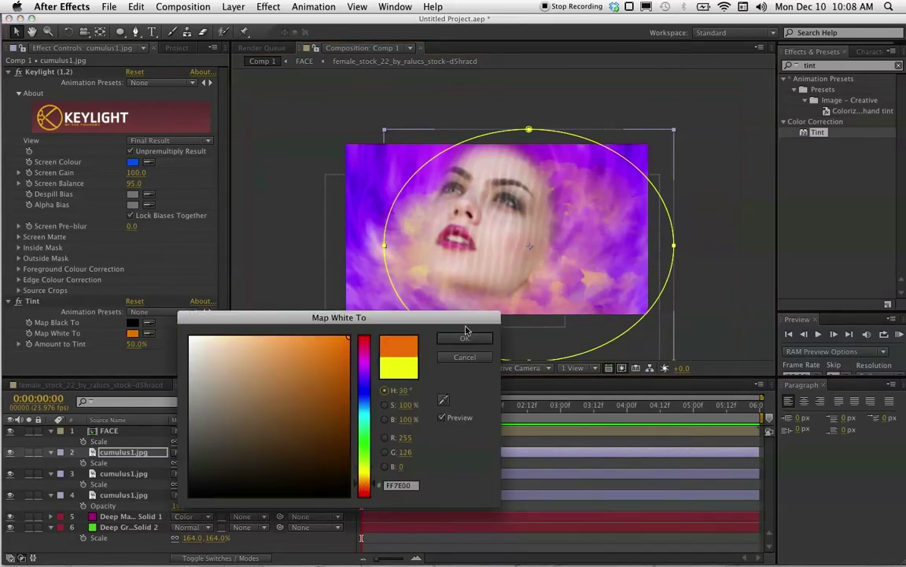
left_click(464, 338)
Set the lowest cloud layer's Amount to Tint to 90% and shift its tint white to a purer red
left_click(142, 496)
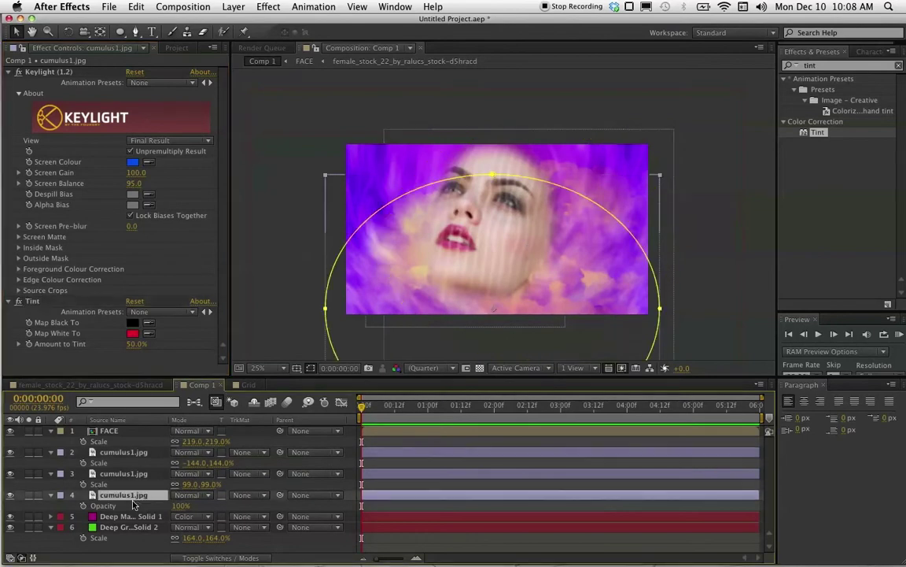
left_click(134, 344)
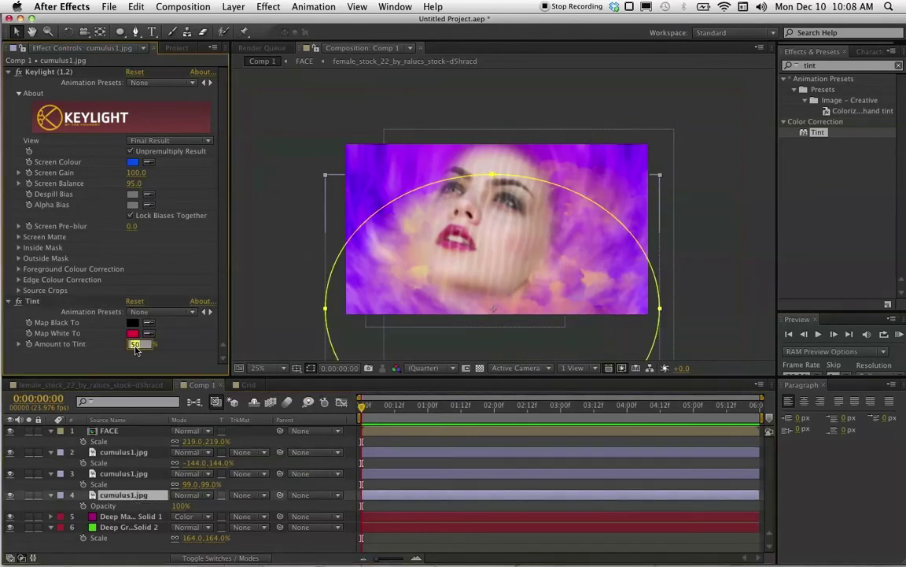
type("90")
key("Return")
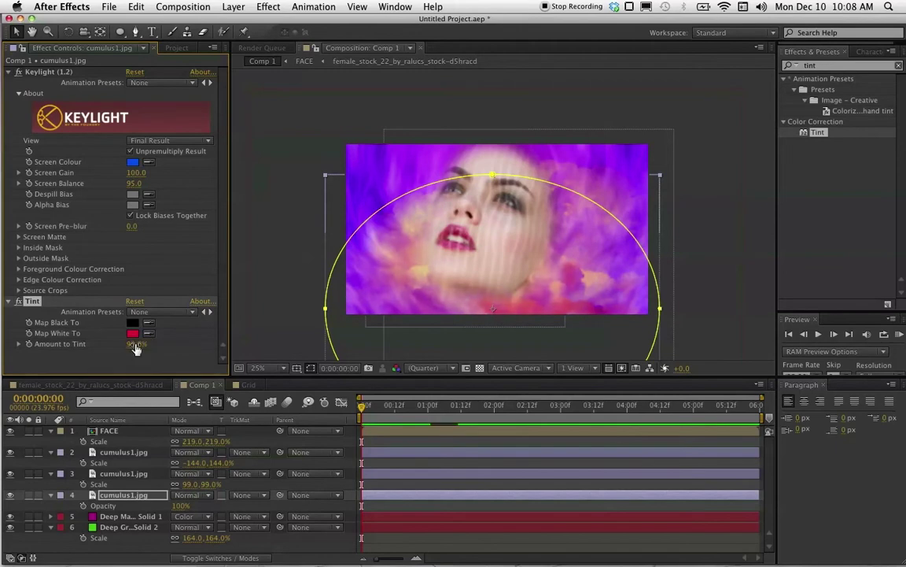
left_click(134, 334)
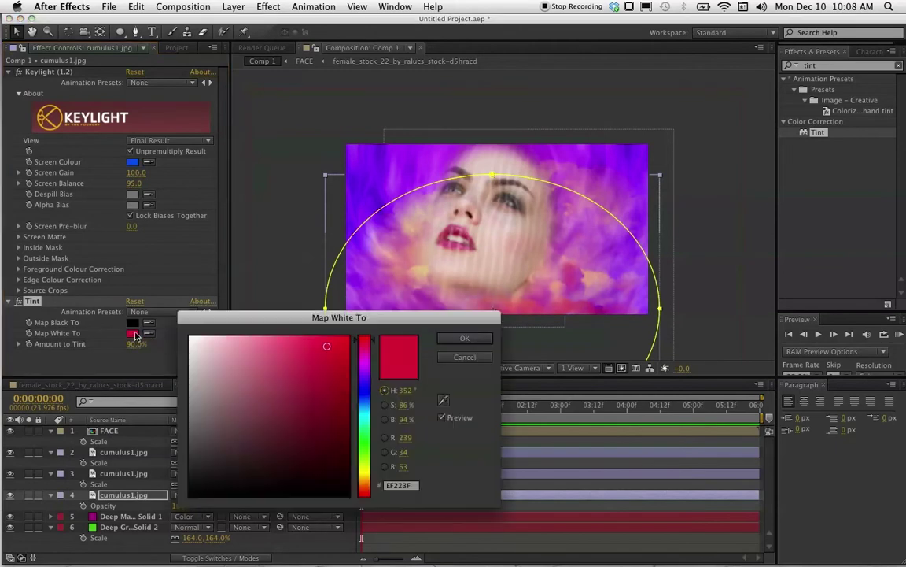
key("Return")
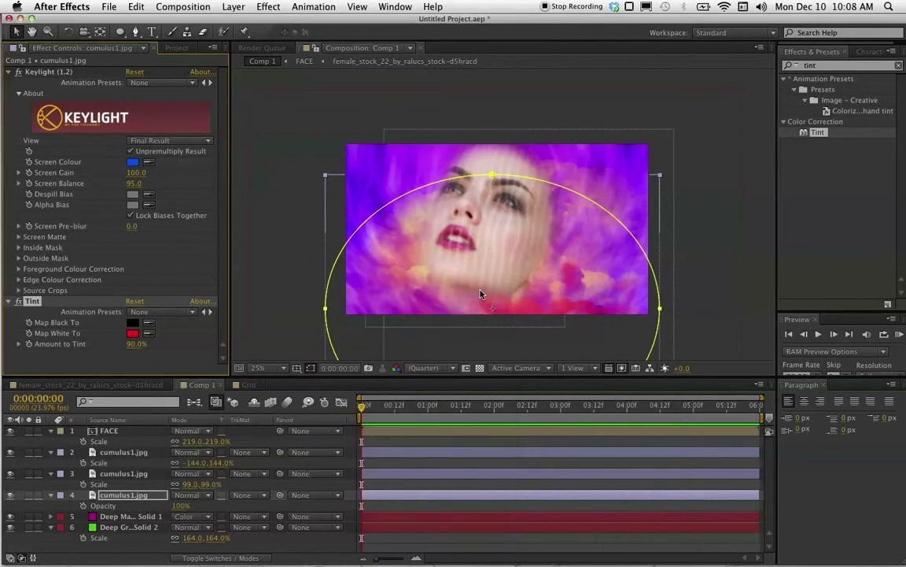
left_click(150, 494)
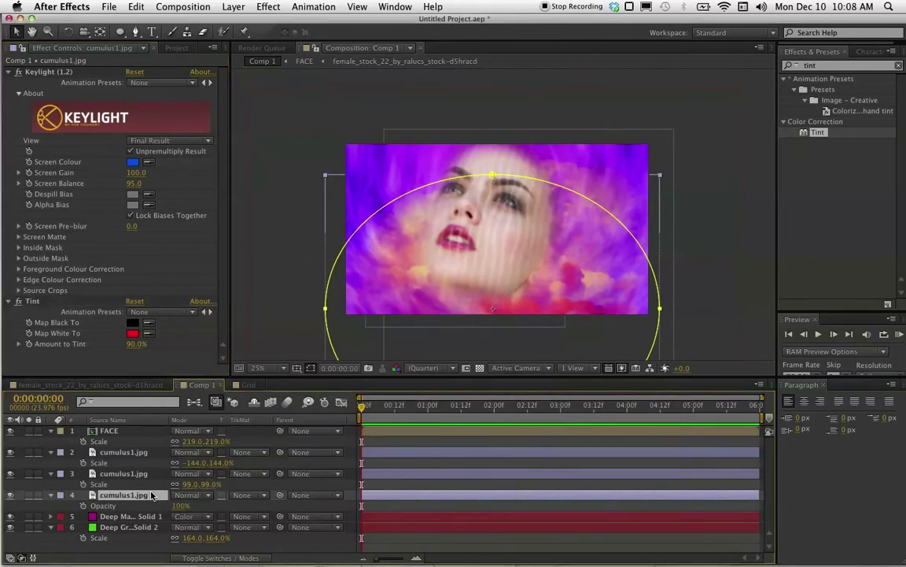
key("shift+Up")
key("shift+Up")
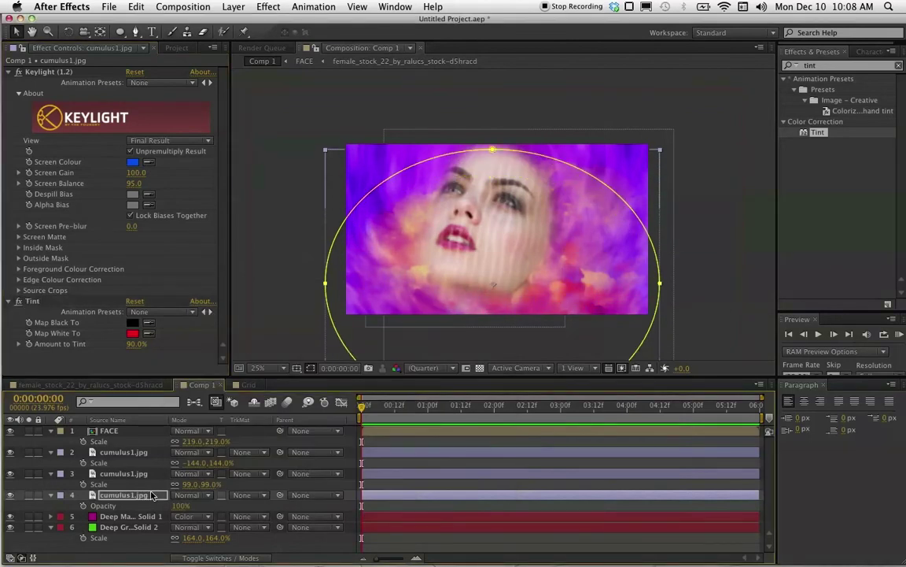
key("shift+Down")
key("shift+Down")
key("shift+Down")
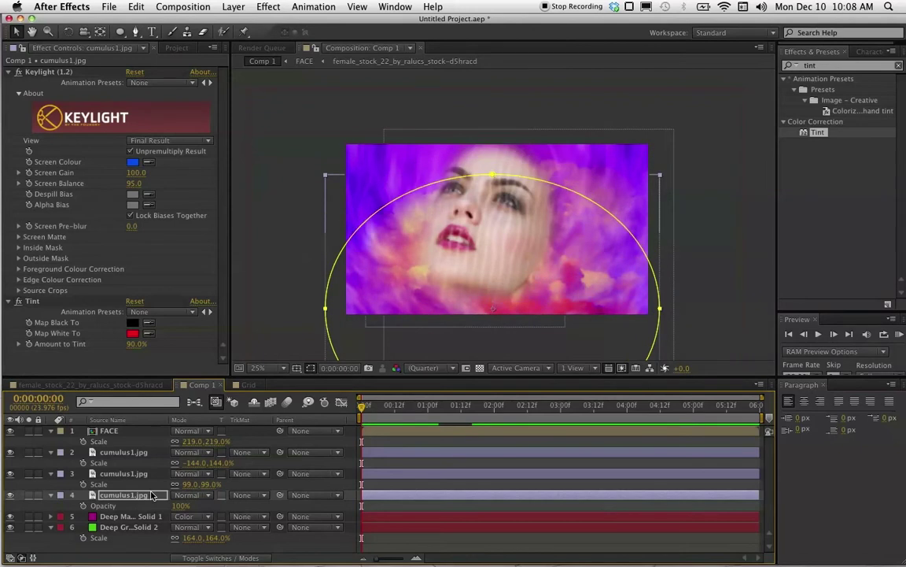
Collapse the FACE layer and the three cumulus1.jpg layers, and nudge the red cloud layer slightly upward
left_click(51, 431)
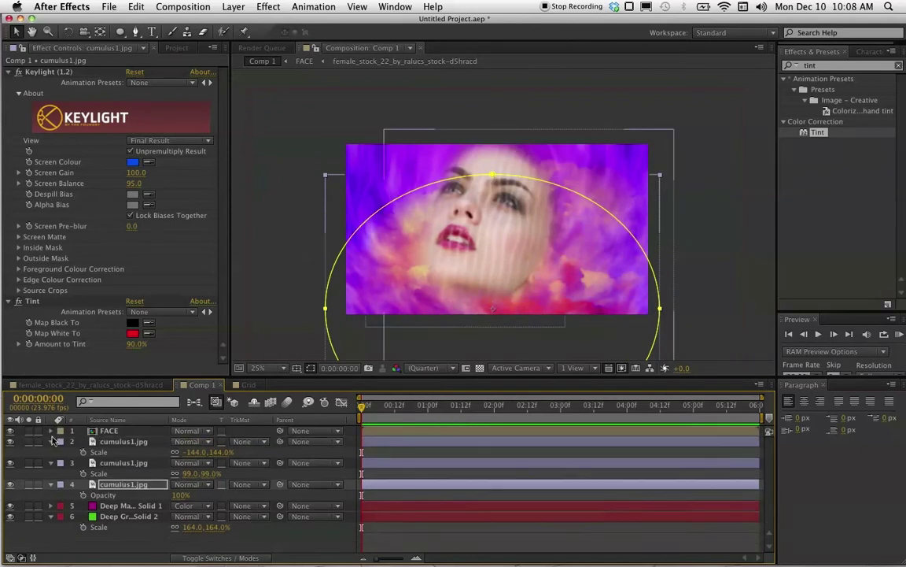
left_click(51, 442)
left_click(51, 453)
left_click(51, 463)
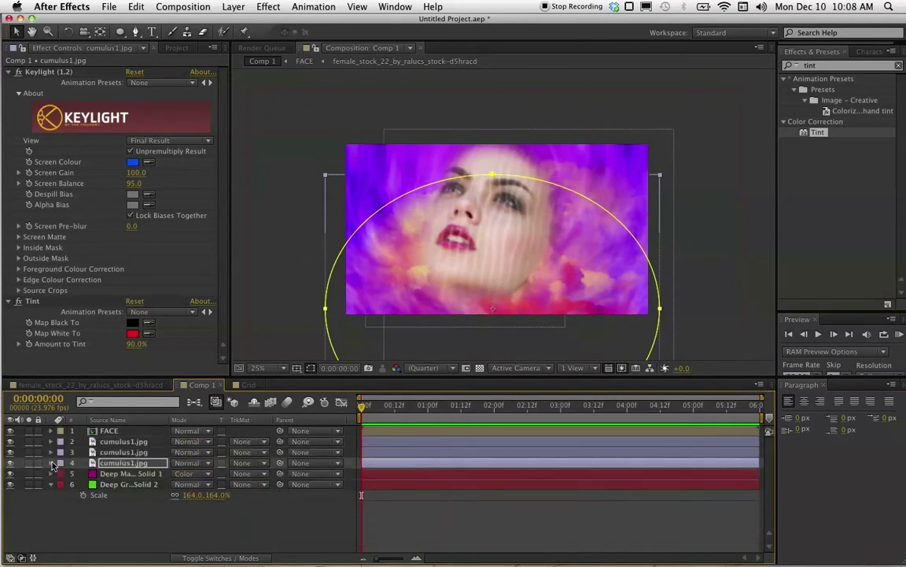
key("shift+Up")
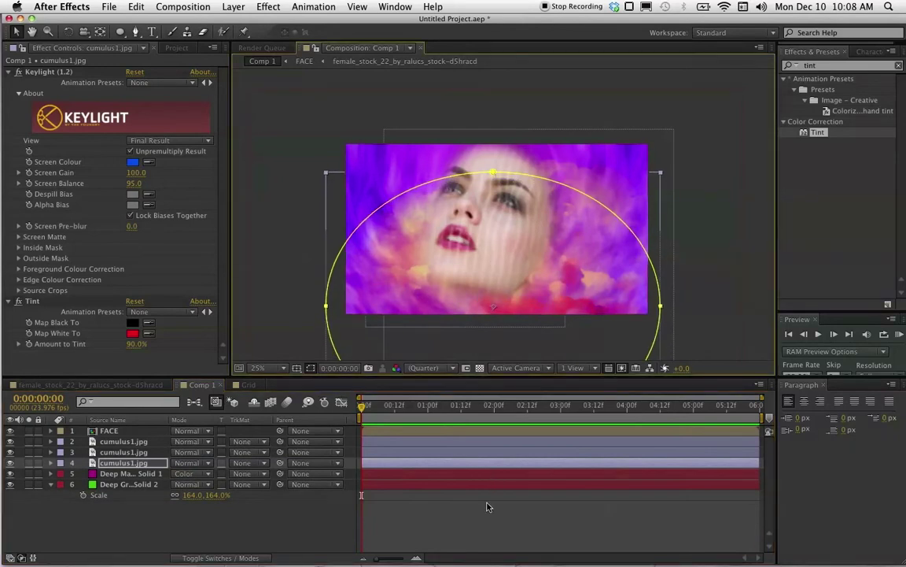
Create a new deep magenta solid, 1920 x 1080 px, above all other layers
right_click(450, 504)
mouse_move(523, 436)
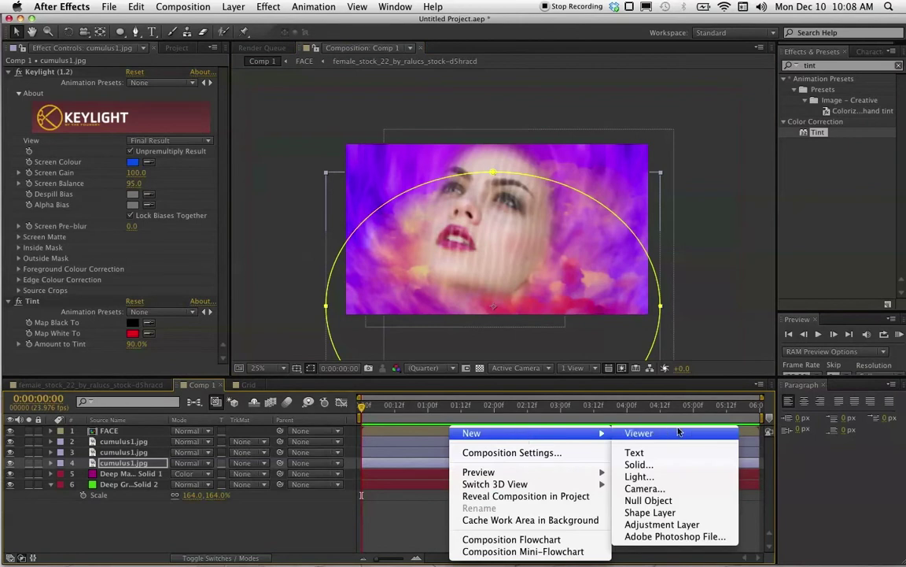
left_click(691, 465)
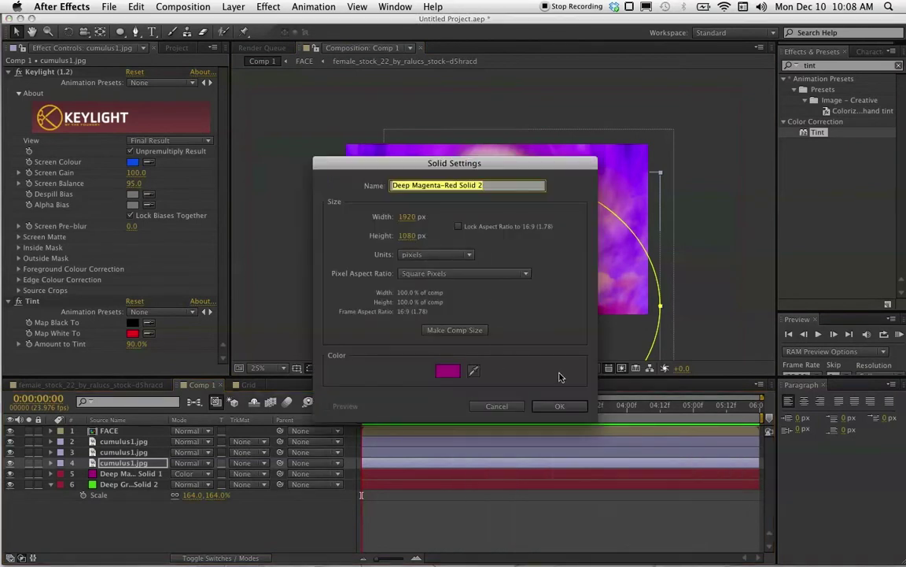
left_click(560, 405)
Find the Fractal Noise effect and apply it to the new magenta solid
left_click(834, 68)
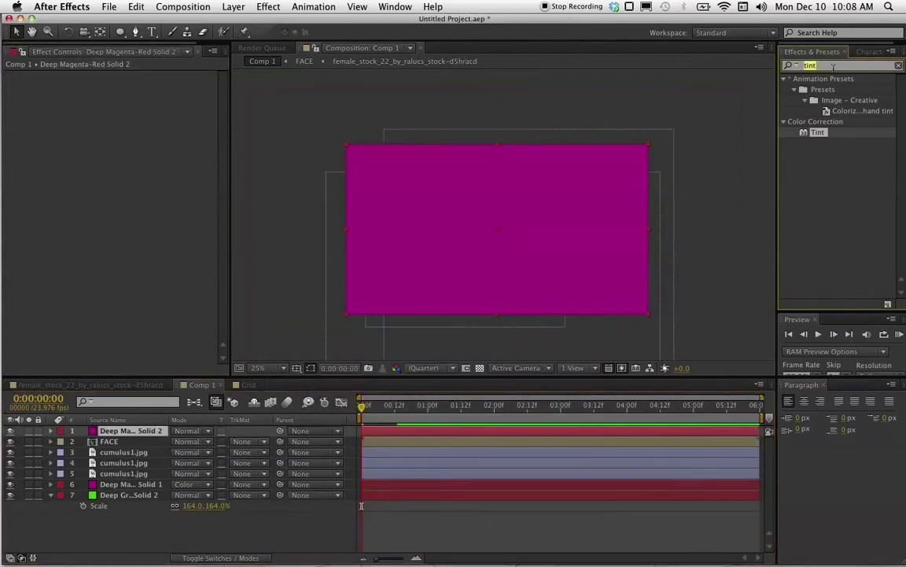
type("fracta")
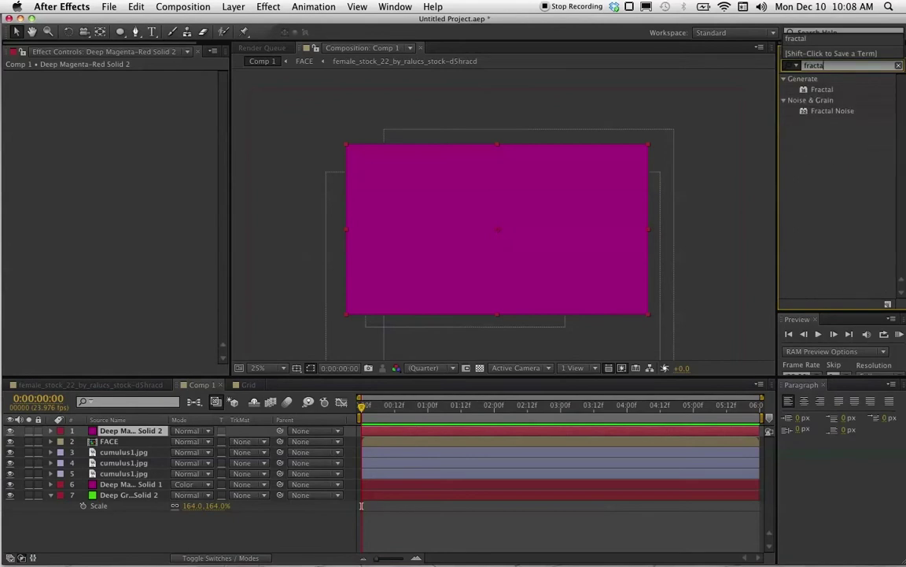
left_click_drag(804, 114, 132, 432)
Try the Turbulent Sharp fractal type on the new solid's noise, and settle on Dynamic Progressive
left_click(138, 96)
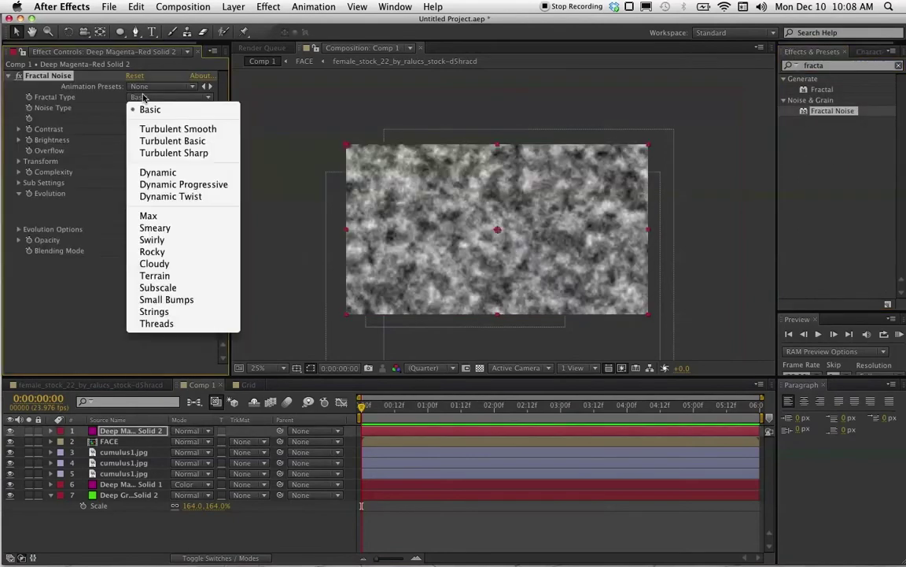
left_click(194, 152)
left_click(162, 96)
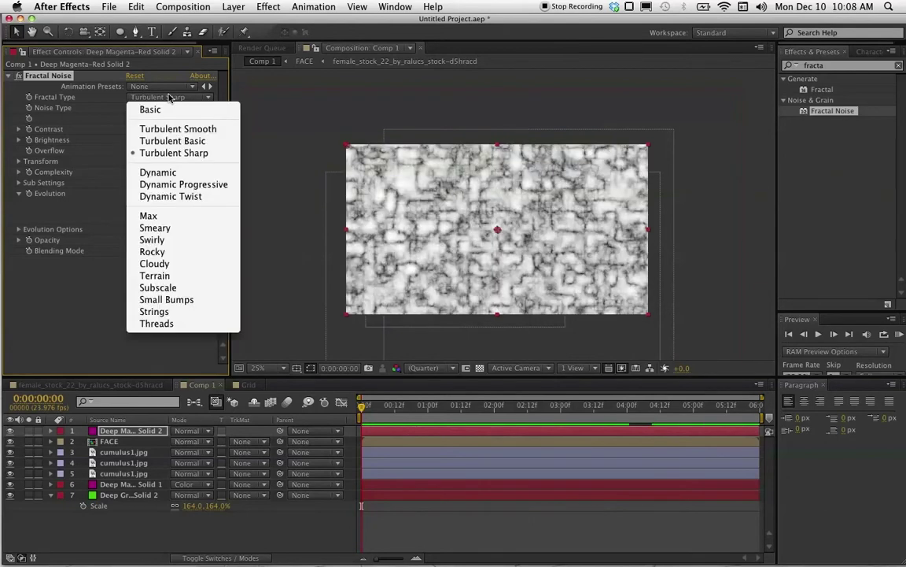
left_click(169, 184)
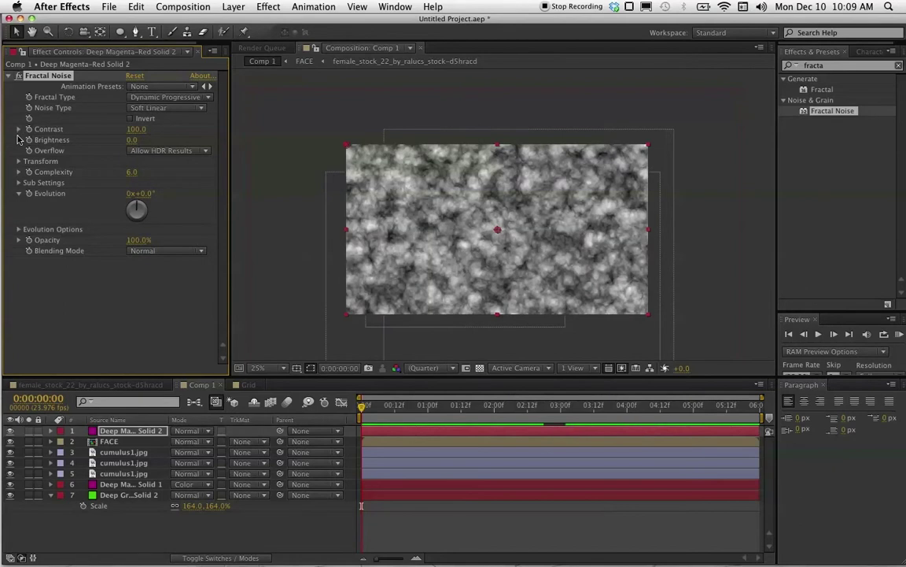
Turn off Uniform Scaling for the fractal noise, and stretch it to Scale Width 110.5 and Scale Height 600
left_click(19, 161)
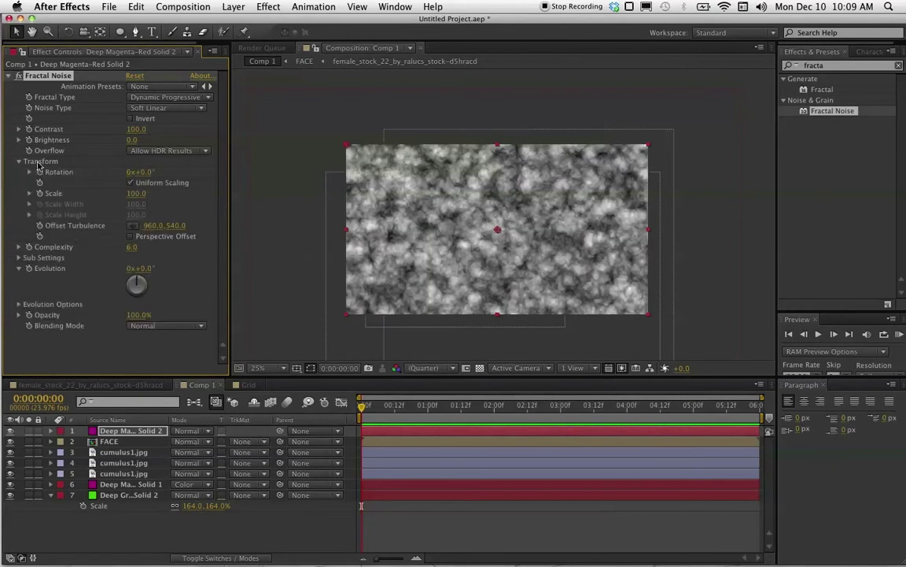
left_click(131, 183)
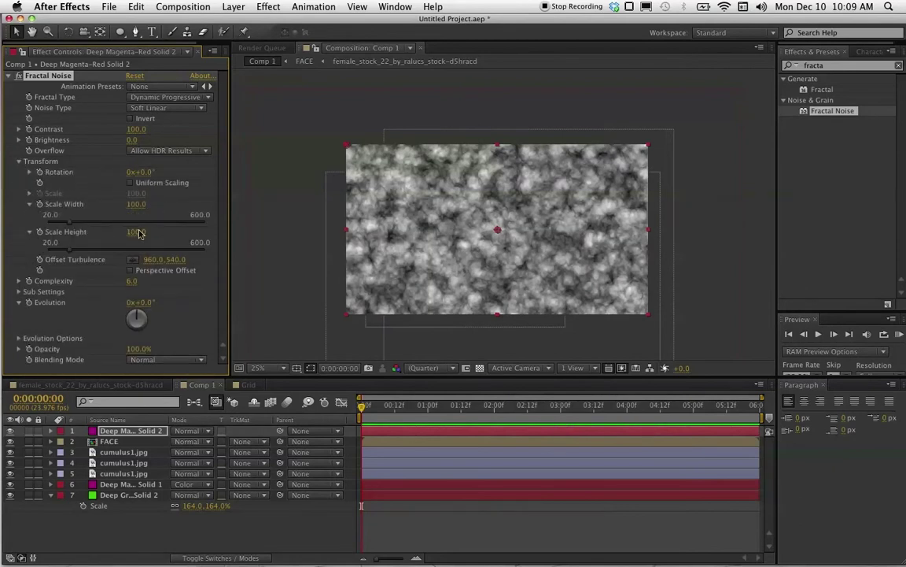
left_click_drag(74, 224, 206, 249)
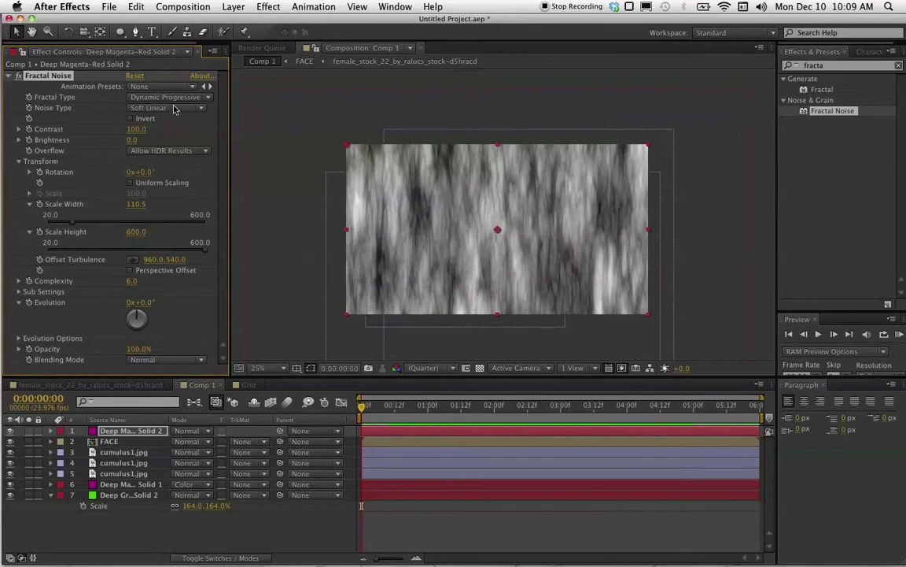
Set the fractal noise's Contrast to 240 and Brightness to -39, and collapse the effect
left_click(17, 162)
left_click_drag(135, 129, 232, 139)
left_click_drag(130, 139, 102, 141)
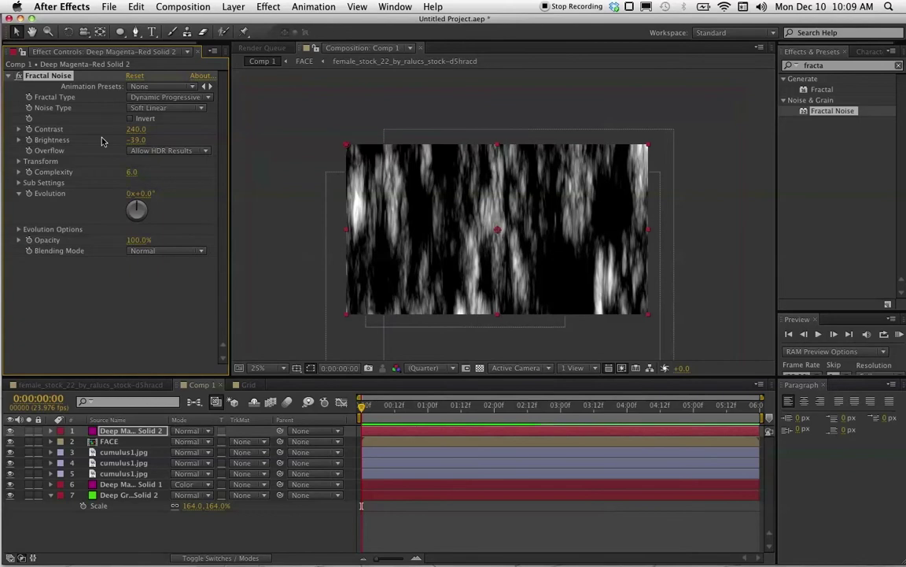
left_click(7, 76)
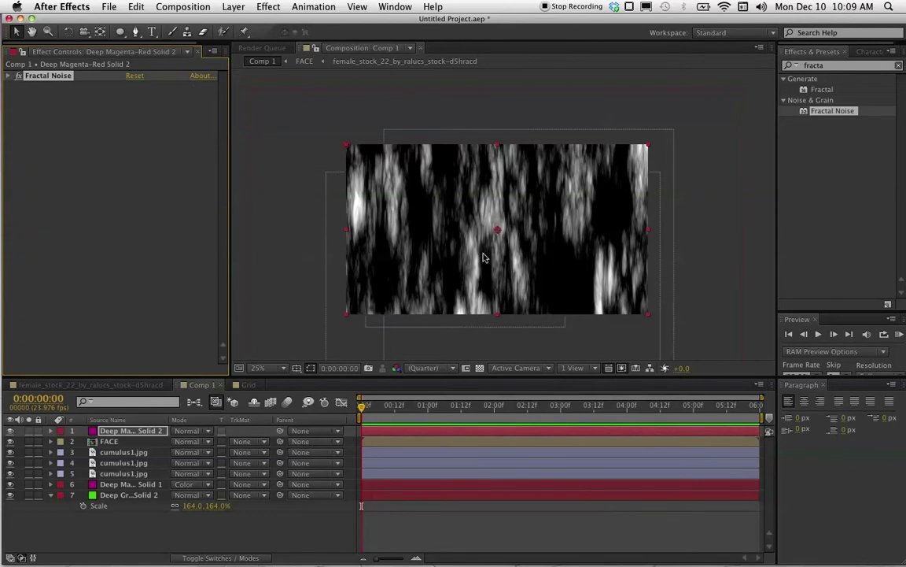
Try rotating the noise solid to 90 degrees, and undo the rotation
key("r")
left_click(192, 441)
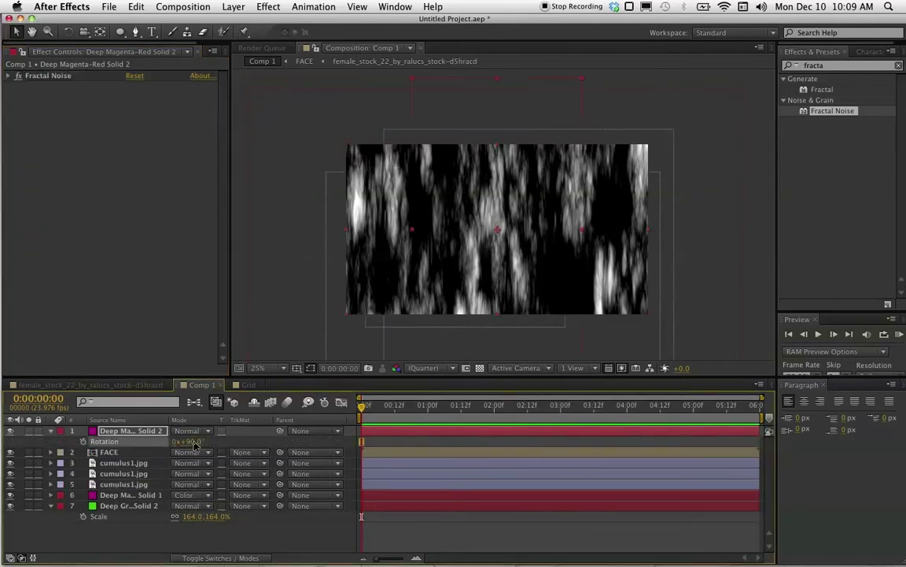
type("90")
key("Return")
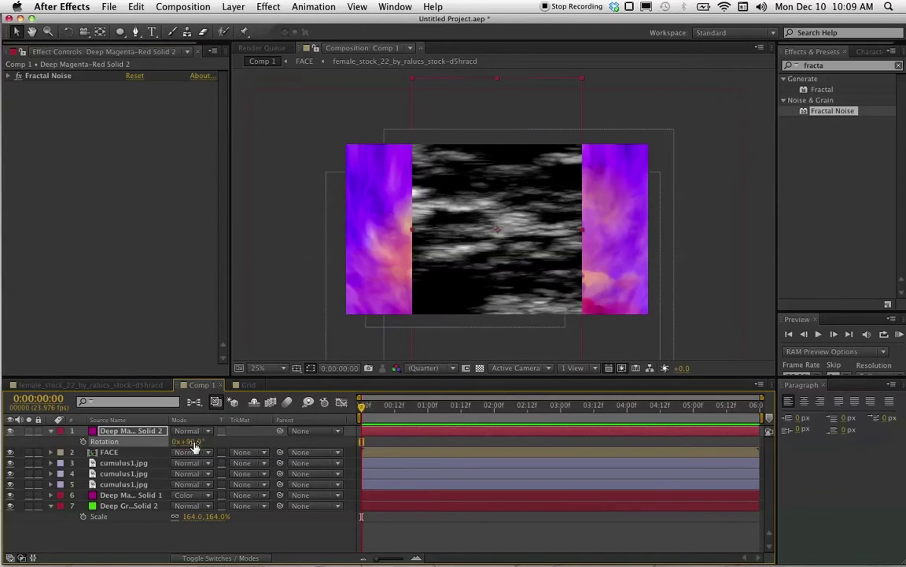
key("super+z")
Add a full-size elliptical mask to the noise solid and pull its two side points inward around the face
double_click(121, 31)
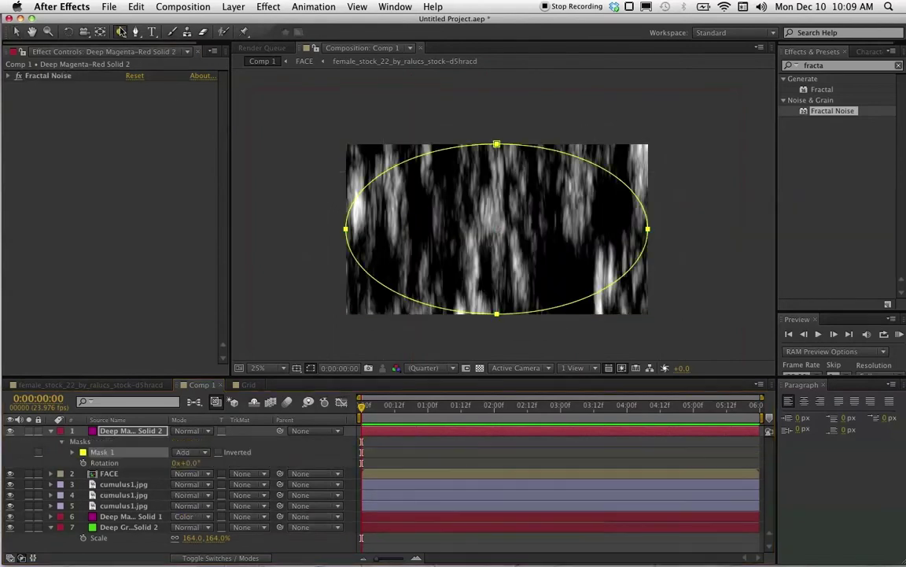
left_click_drag(647, 229, 537, 229)
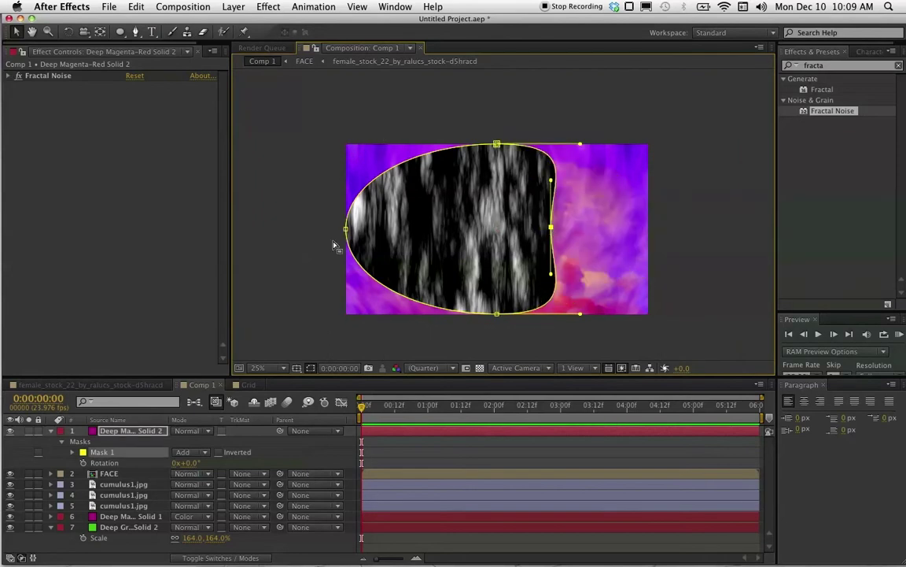
left_click_drag(347, 229, 432, 233)
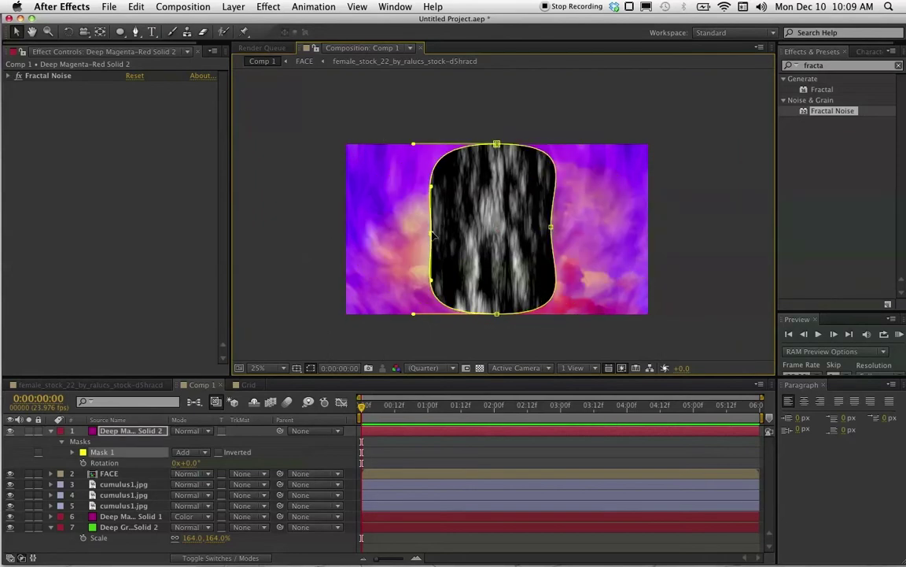
Set the noise solid's blending mode to Screen, and find the Tint effect and apply it to that solid
left_click(187, 432)
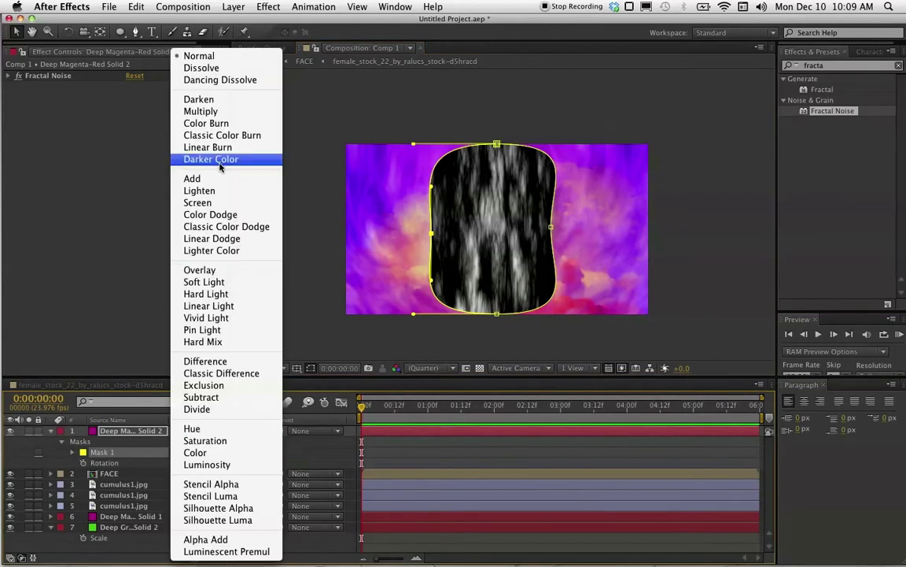
left_click(201, 199)
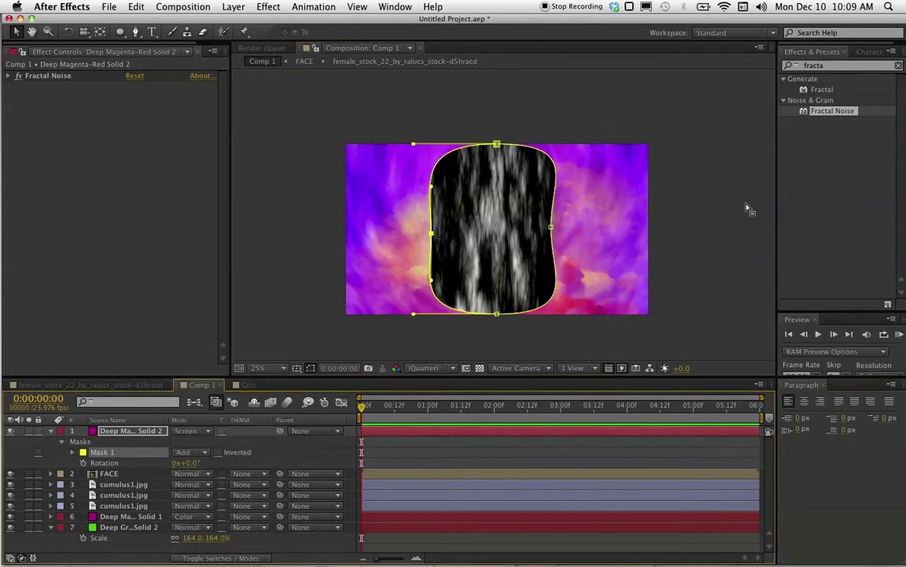
double_click(819, 66)
type("tint")
left_click_drag(817, 132, 142, 431)
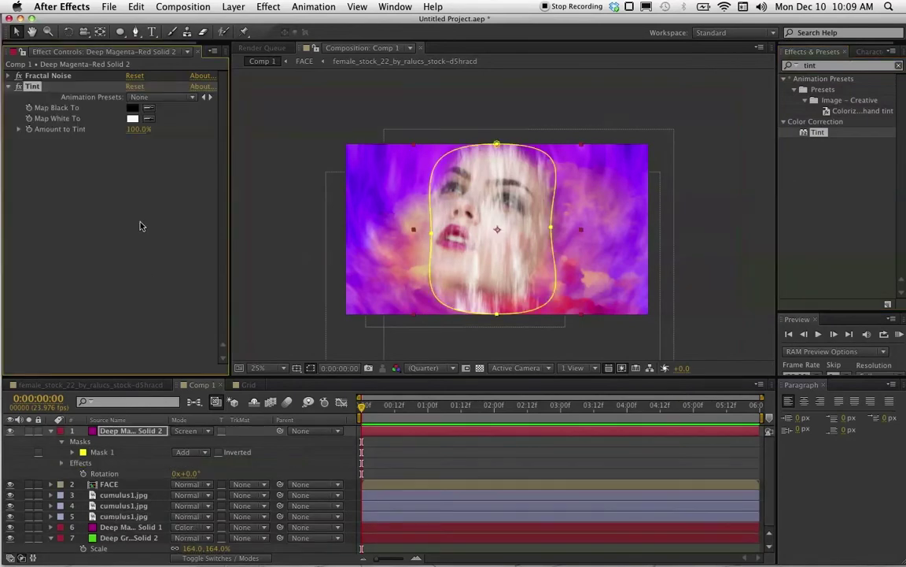
Map the Tint effect's white to a bright blue at hue 224
left_click(132, 118)
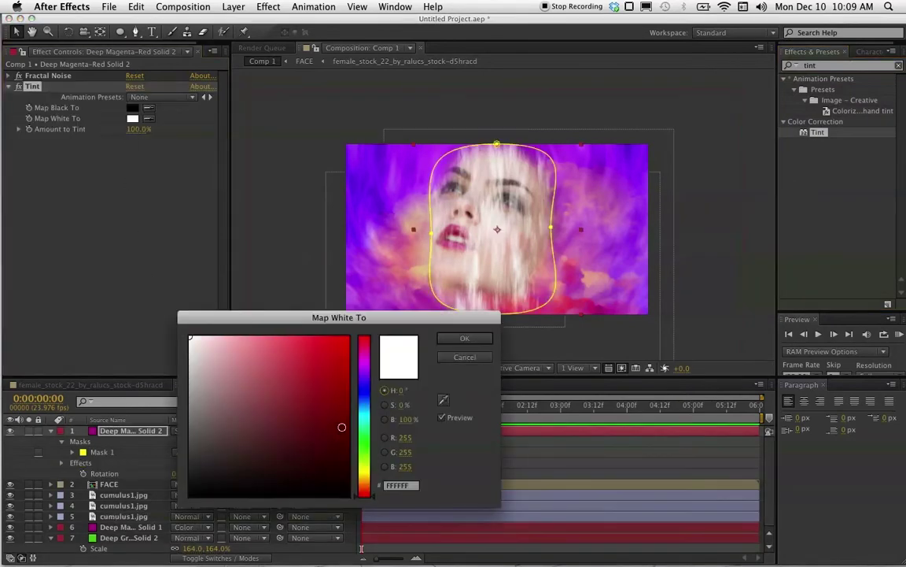
left_click(366, 400)
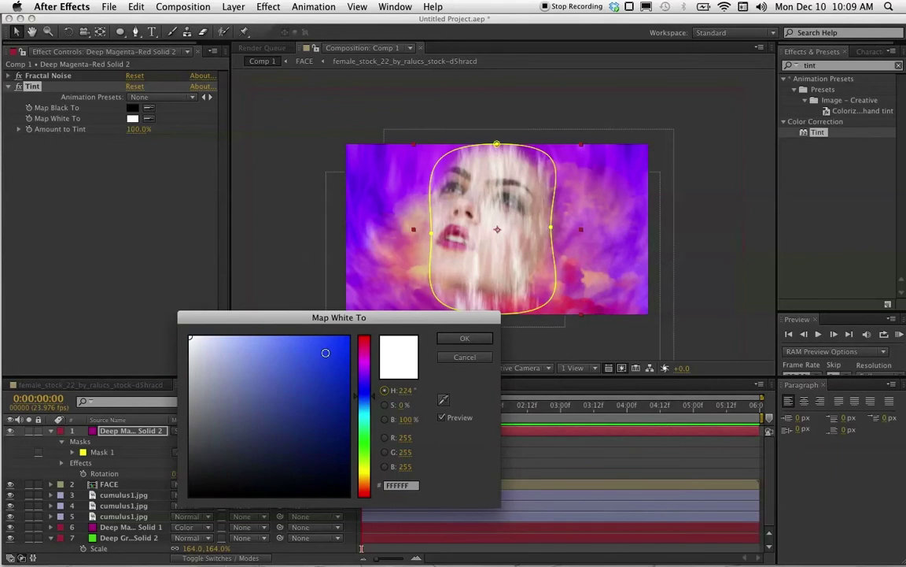
left_click_drag(325, 353, 319, 337)
left_click(464, 337)
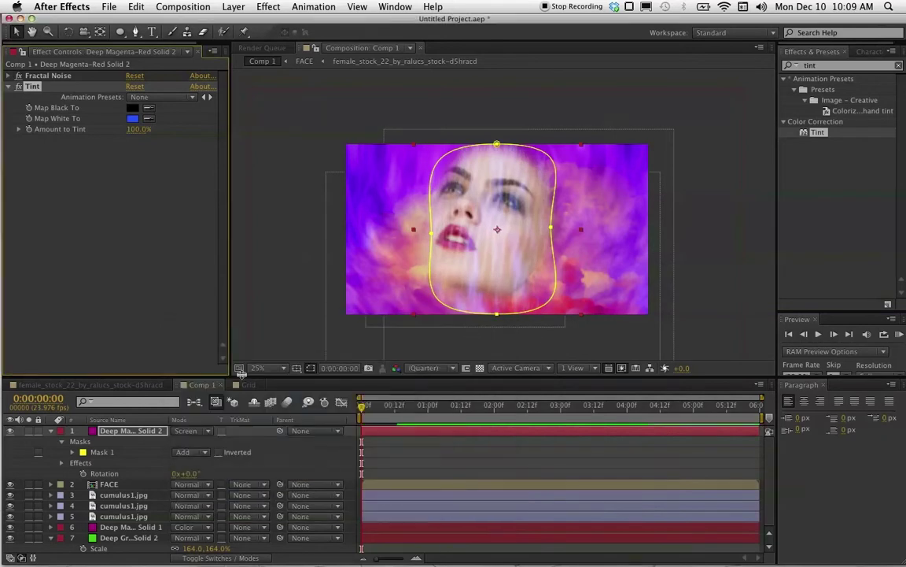
Scale the FACE layer down to 184%
left_click(126, 484)
key("s")
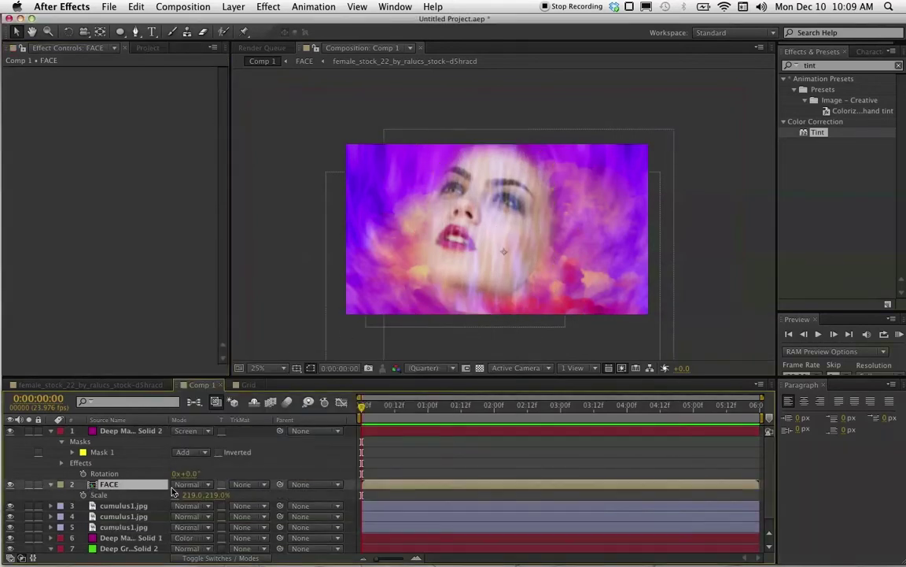
left_click_drag(189, 494, 158, 493)
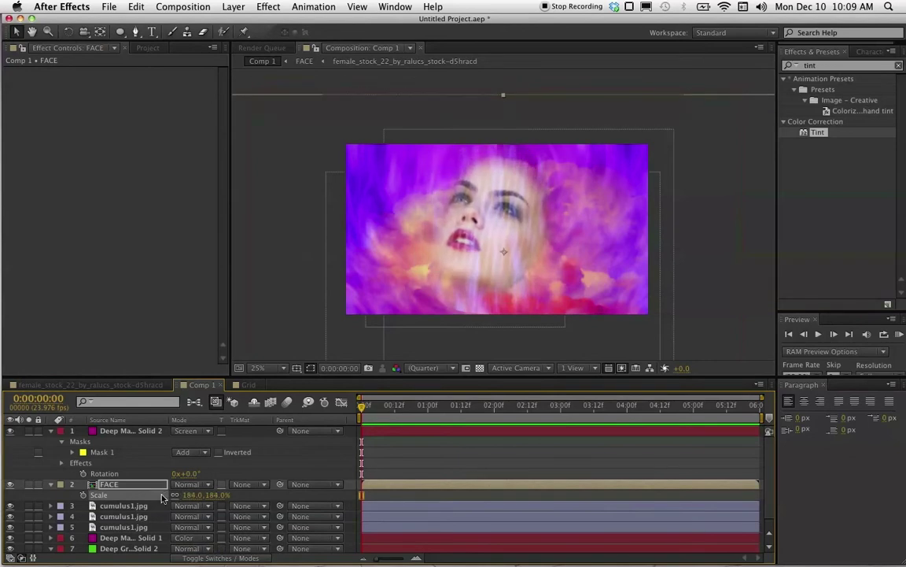
Duplicate the Grid layer three times inside the FACE composition, and return to Comp 1
double_click(93, 487)
left_click(108, 431)
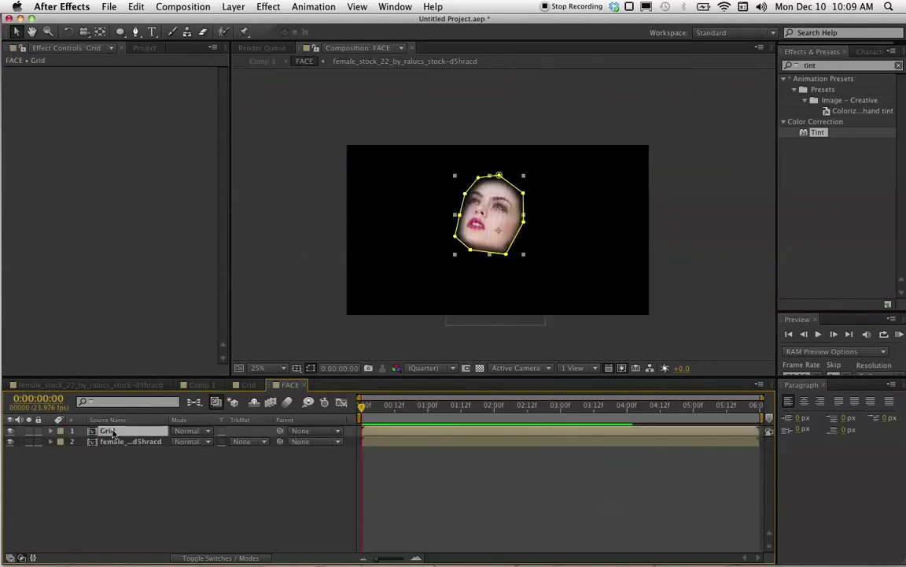
key("super+d")
key("super+d")
key("super+d")
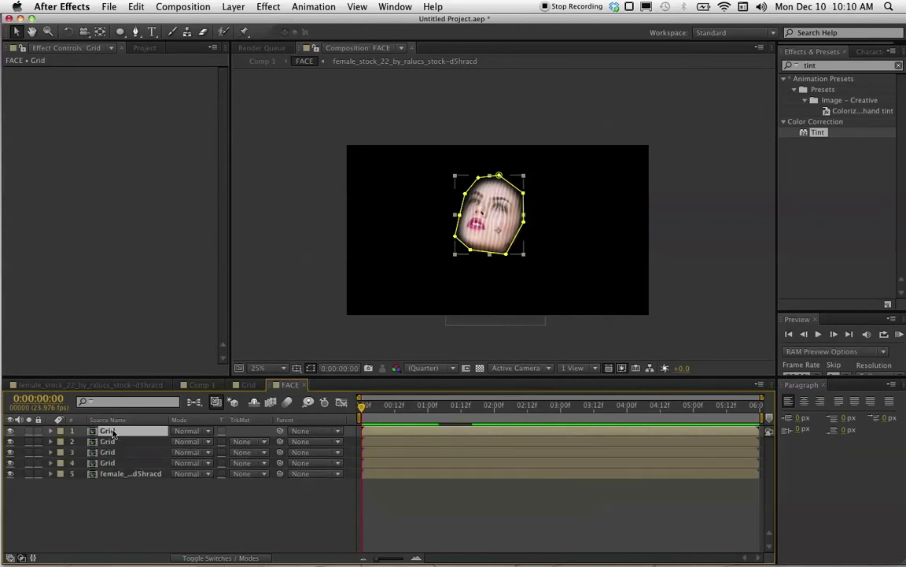
key("Tab")
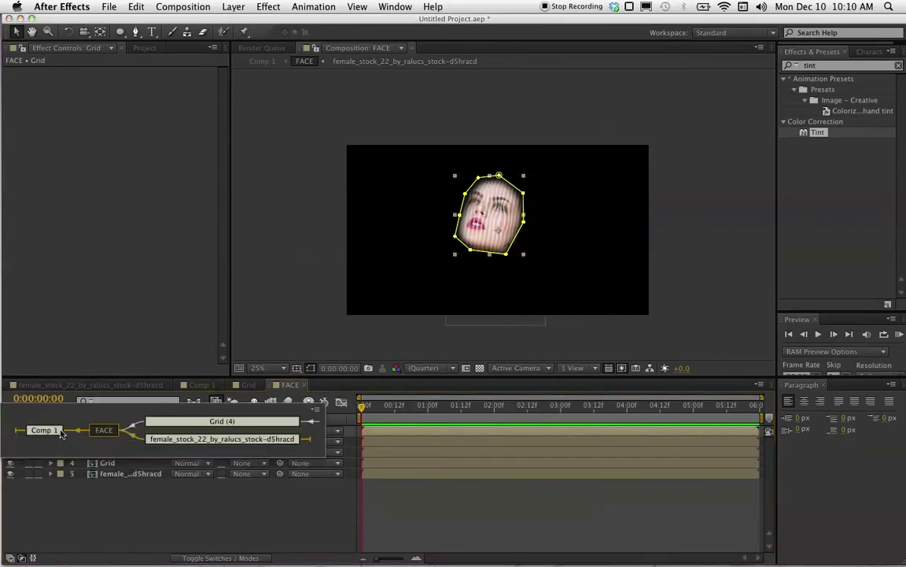
left_click(57, 433)
key("Caps_Lock")
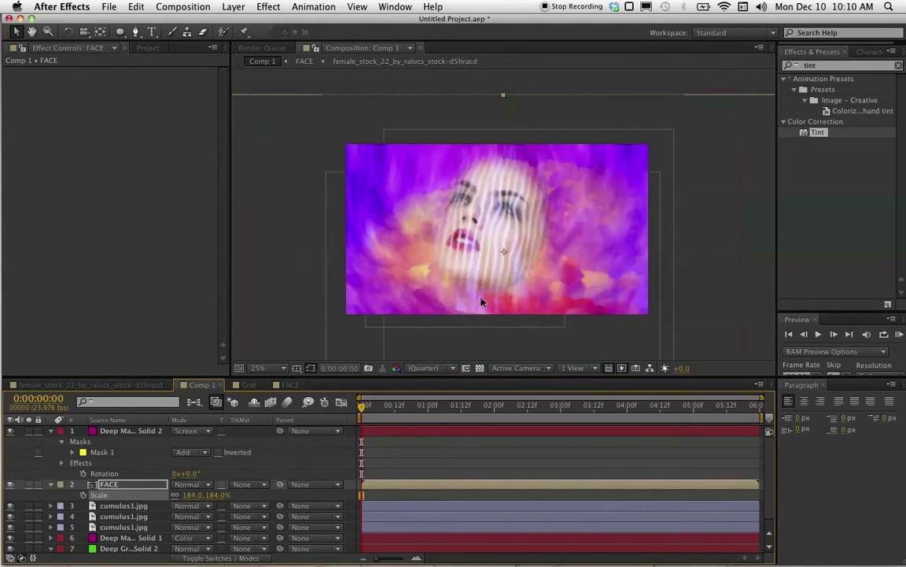
Move the masked noise solid upward so that its mask extends above the top of the frame
left_click(136, 433)
key("shift+Up")
key("shift+Up")
key("shift+Up")
key("shift+Up")
key("shift+Up")
key("shift+Up")
key("shift+Up")
key("shift+Up")
key("shift+Up")
key("shift+Up")
key("shift+Up")
key("shift+Up")
key("shift+Up")
key("shift+Up")
key("shift+Up")
key("shift+Up")
key("shift+Up")
key("shift+Up")
key("shift+Up")
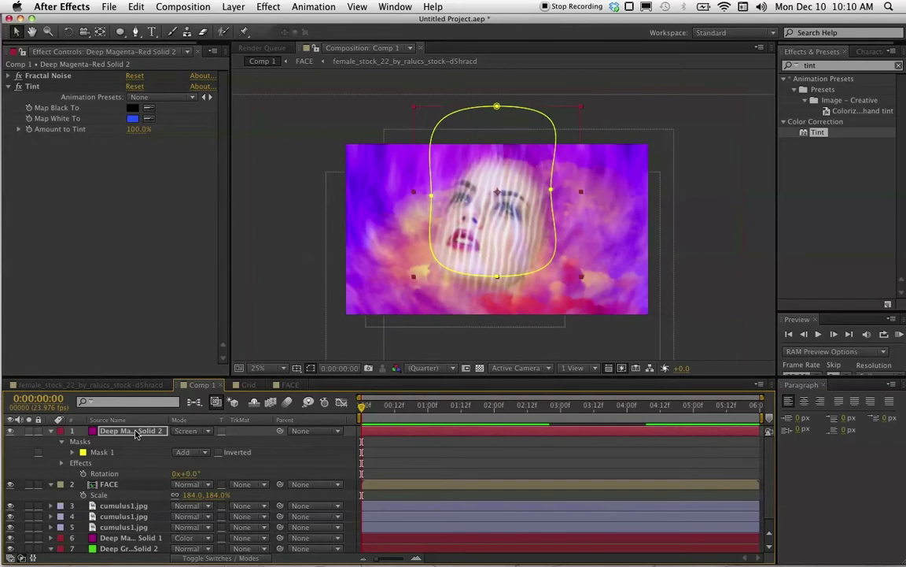
Set the noise solid's mask feather to 200 pixels and mask expansion to -100 pixels, and collapse the layer
key("m")
key("m")
left_click(189, 463)
type("200")
key("Return")
left_click(179, 483)
type("-100")
key("Return")
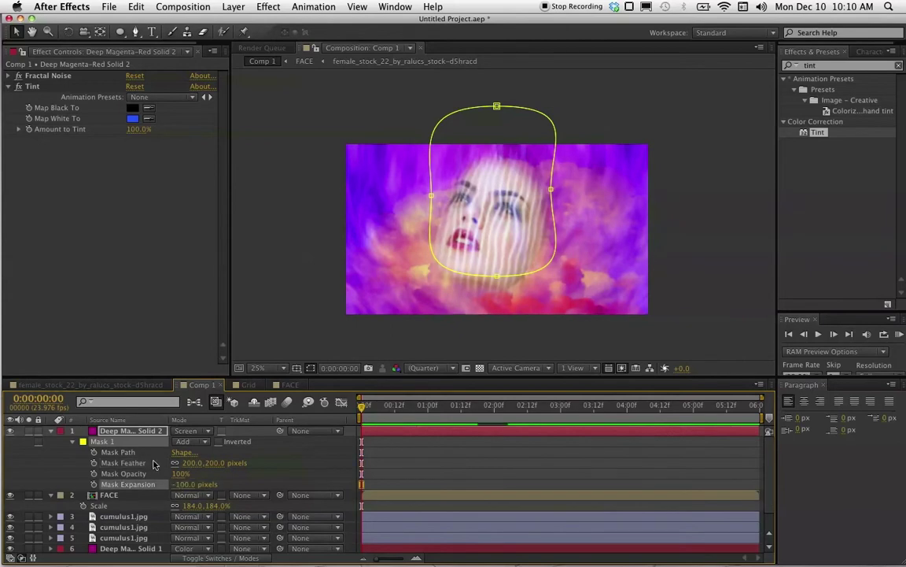
left_click(50, 433)
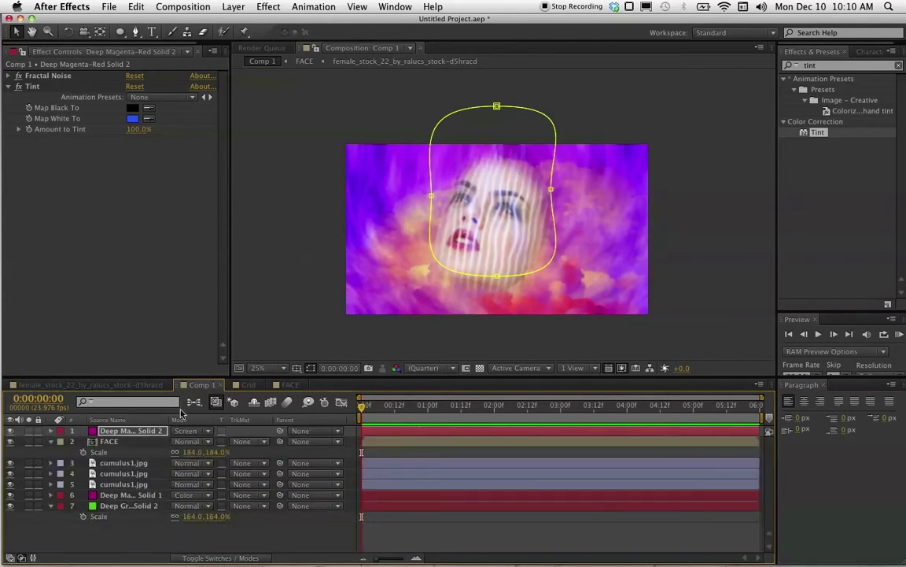
Set the noise solid's opacity to 50% and place it below the FACE layer
key("t")
left_click(151, 432)
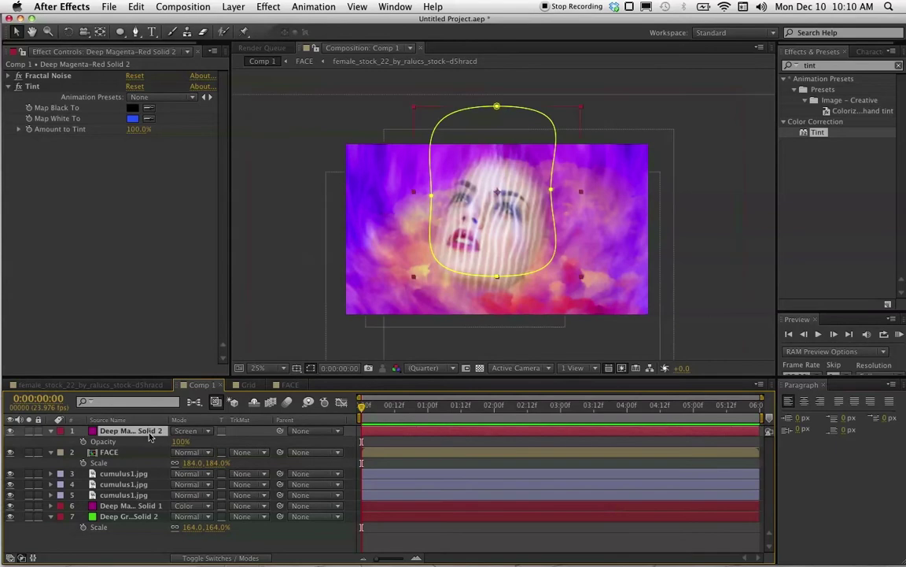
left_click(181, 442)
type("50")
key("Return")
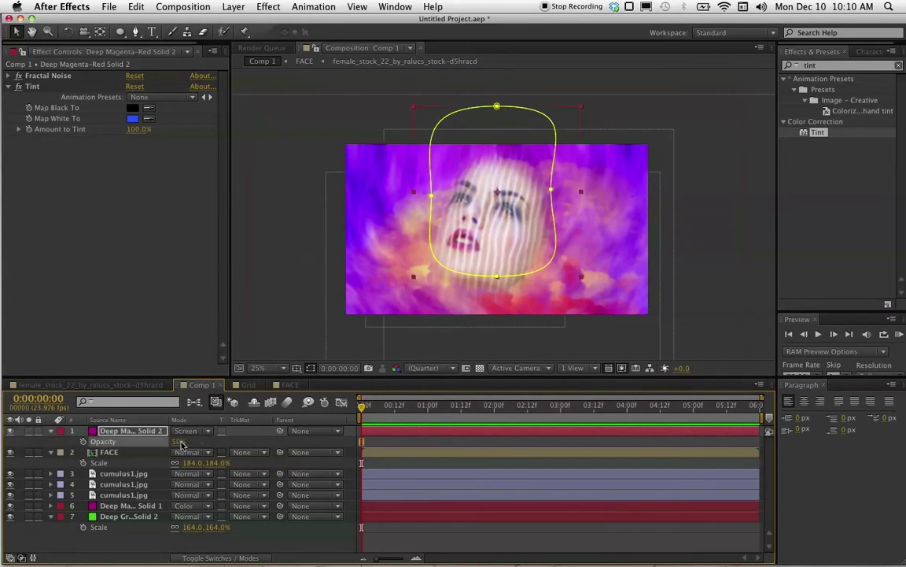
left_click_drag(150, 433, 177, 451)
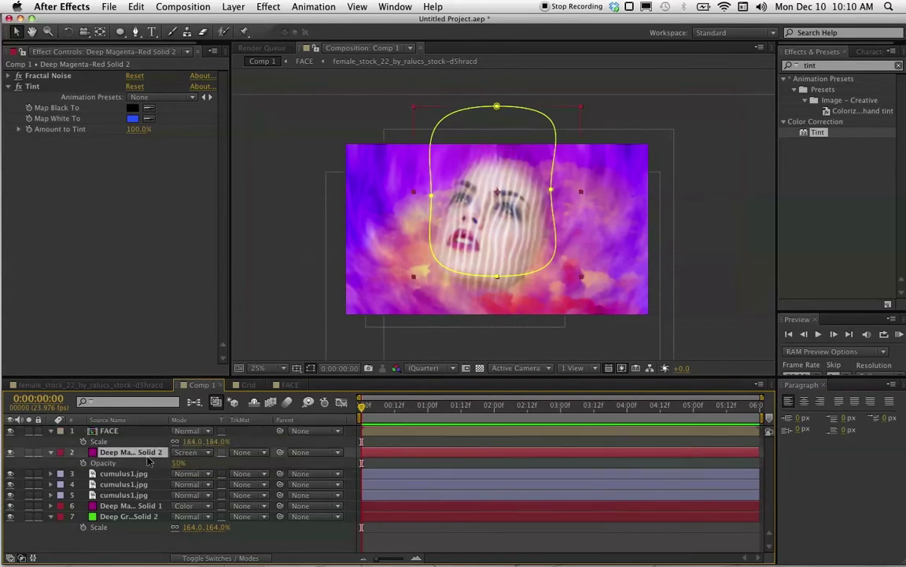
Duplicate the noise solid above the FACE layer, with Normal blending mode and 20% opacity
key("super+d")
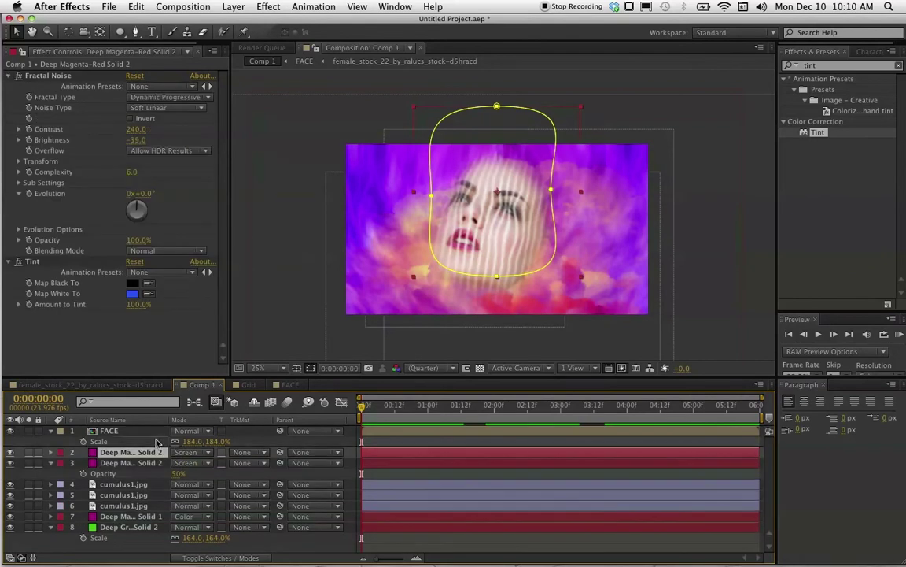
left_click_drag(178, 450, 157, 433)
left_click(185, 430)
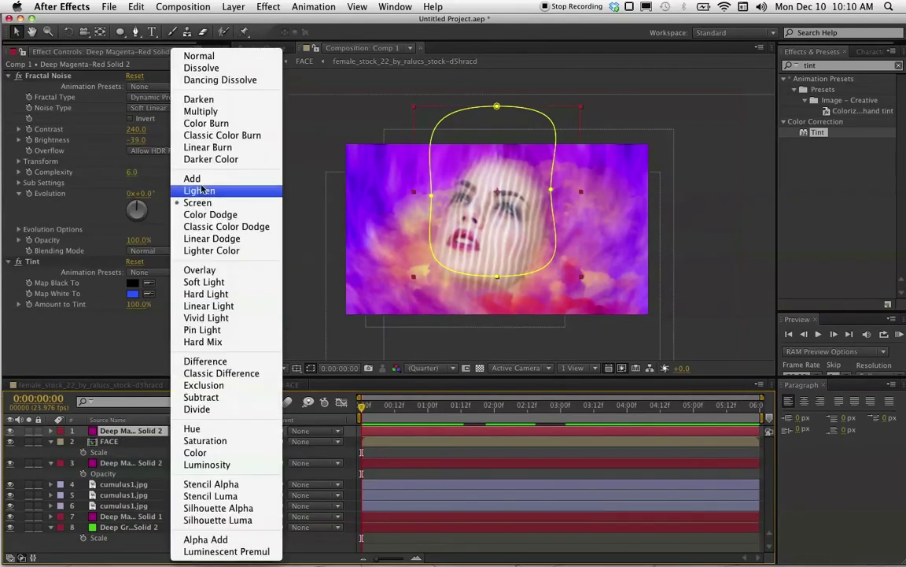
left_click(202, 56)
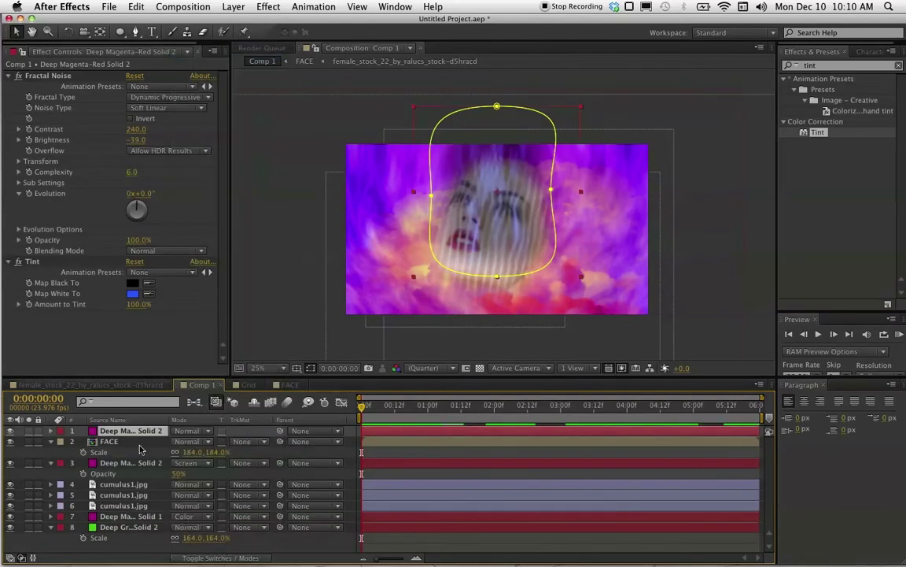
key("t")
left_click(186, 441)
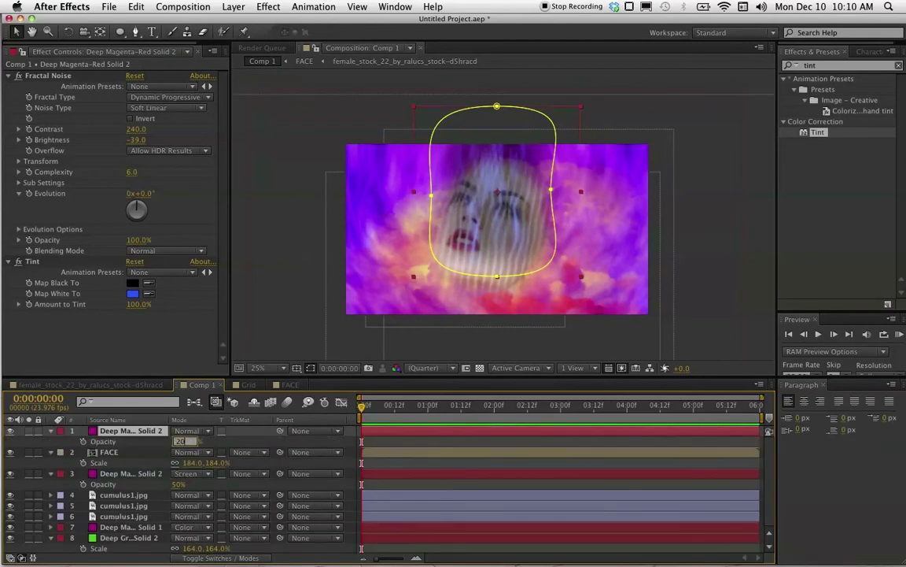
type("20")
key("Return")
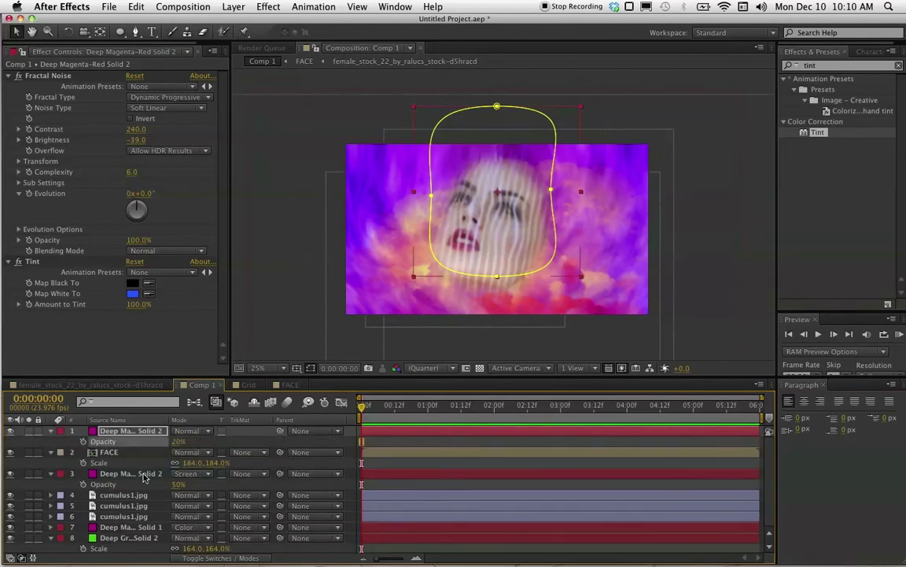
Duplicate the blue-tinted noise solid above the FACE layer, with Screen blending mode and 60% opacity
left_click(144, 475)
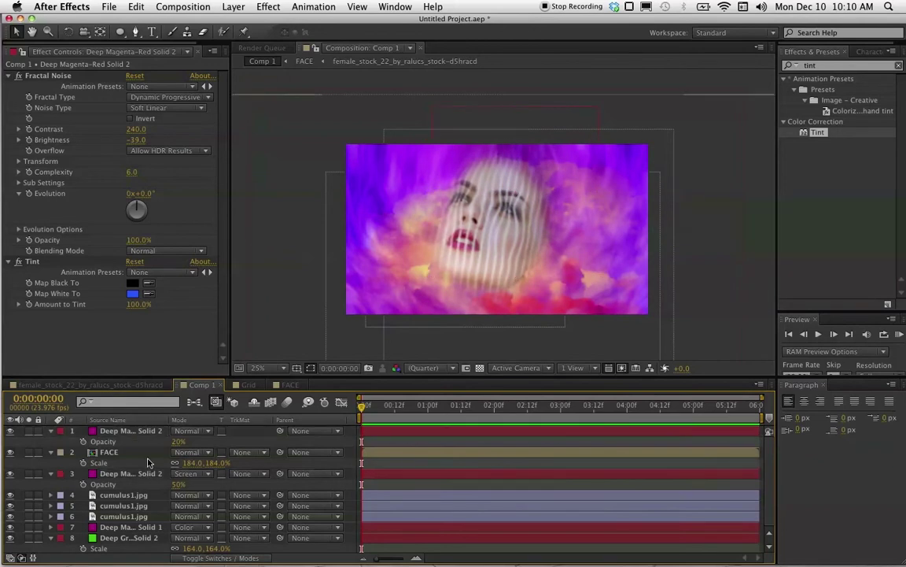
left_click(134, 436)
key("super+d")
left_click(189, 431)
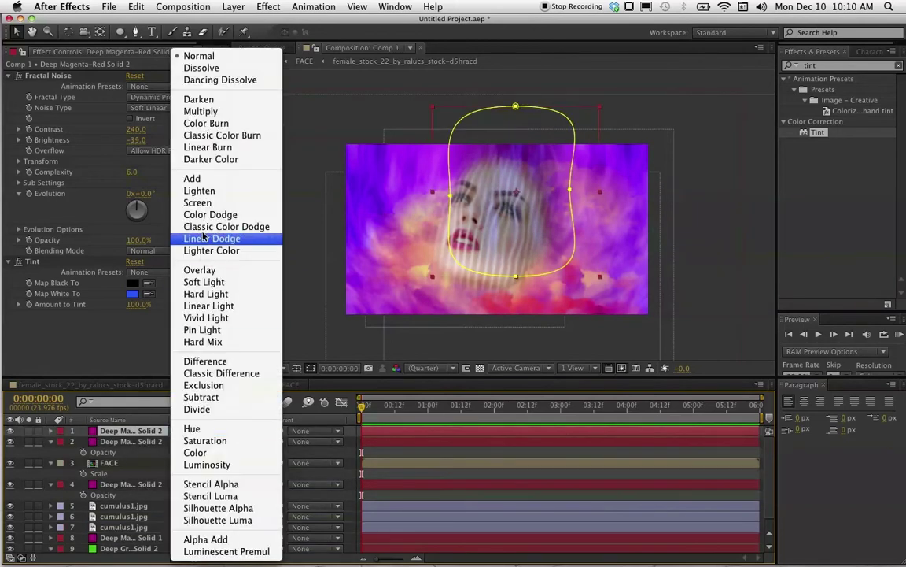
left_click(203, 212)
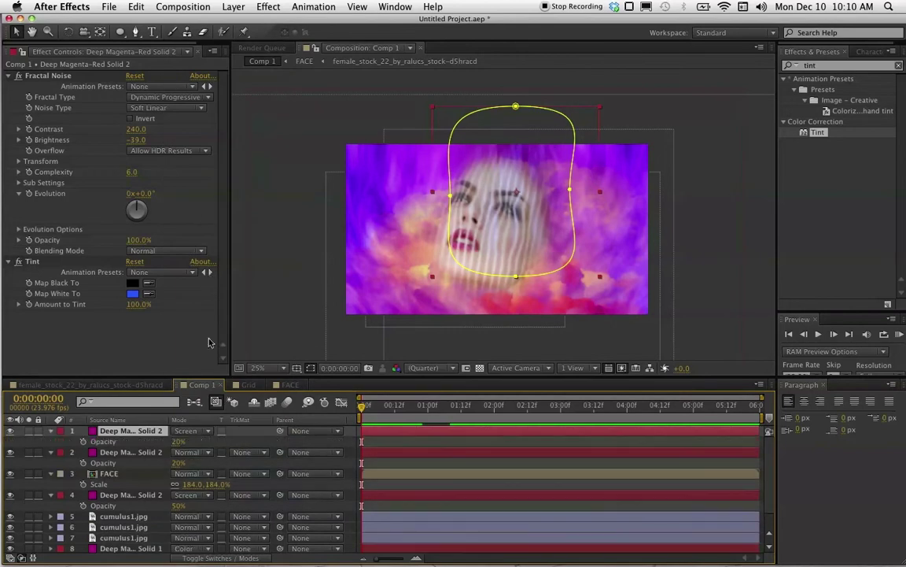
left_click(176, 443)
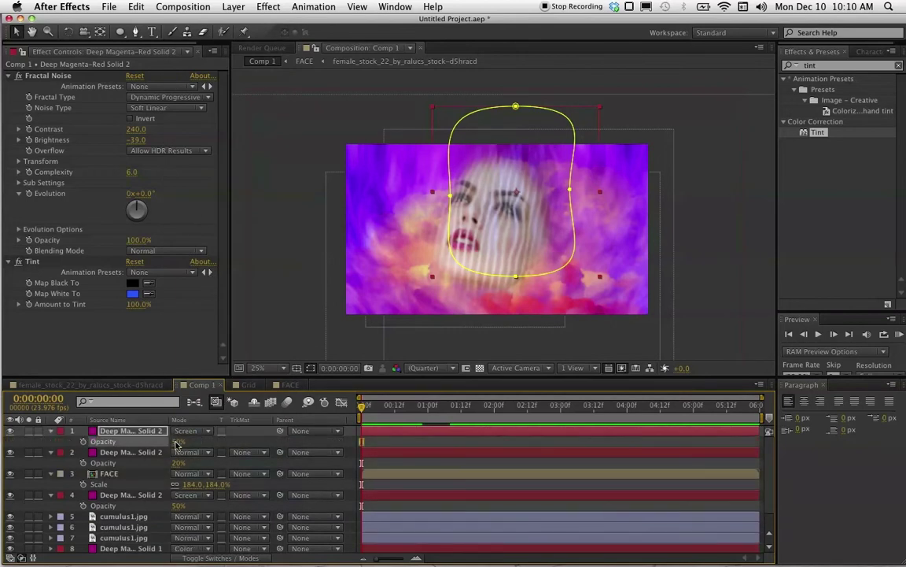
left_click_drag(177, 446, 178, 446)
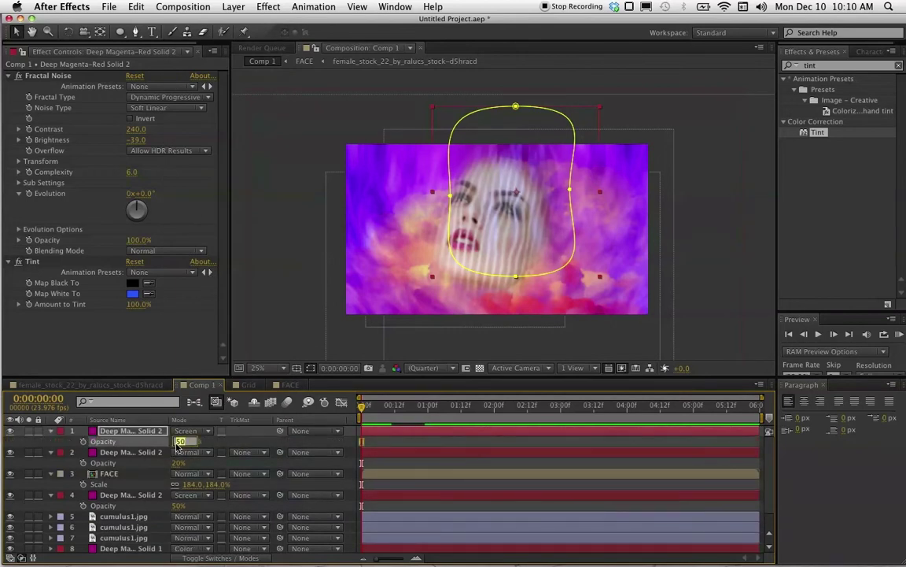
Duplicate the noise solid directly below the FACE layer and map the copy's tint white to yellow
left_click(145, 495)
key("super+d")
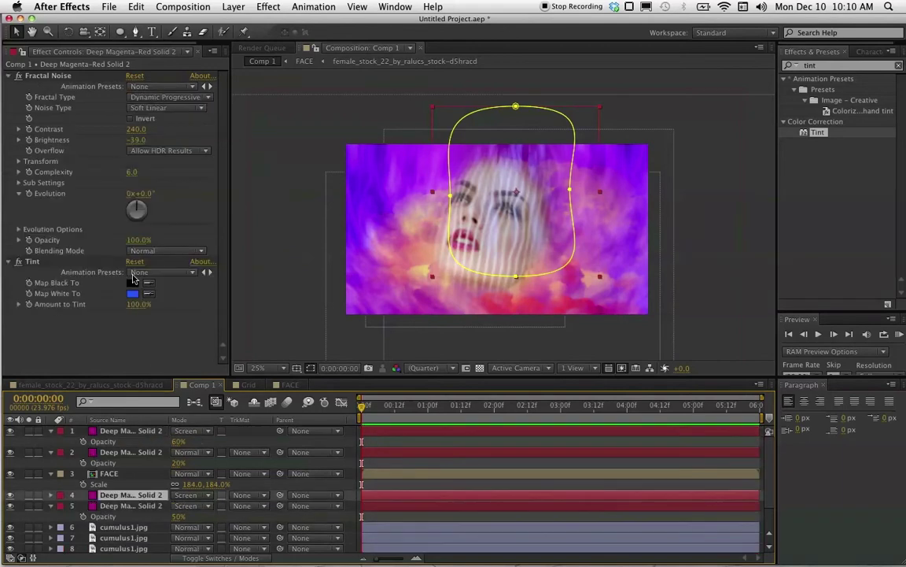
left_click(133, 294)
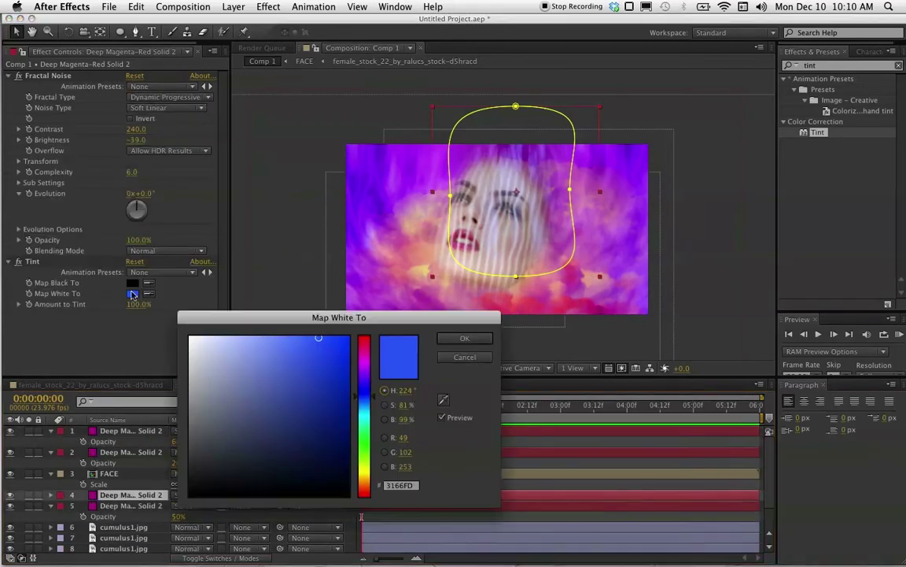
left_click(363, 472)
left_click(465, 338)
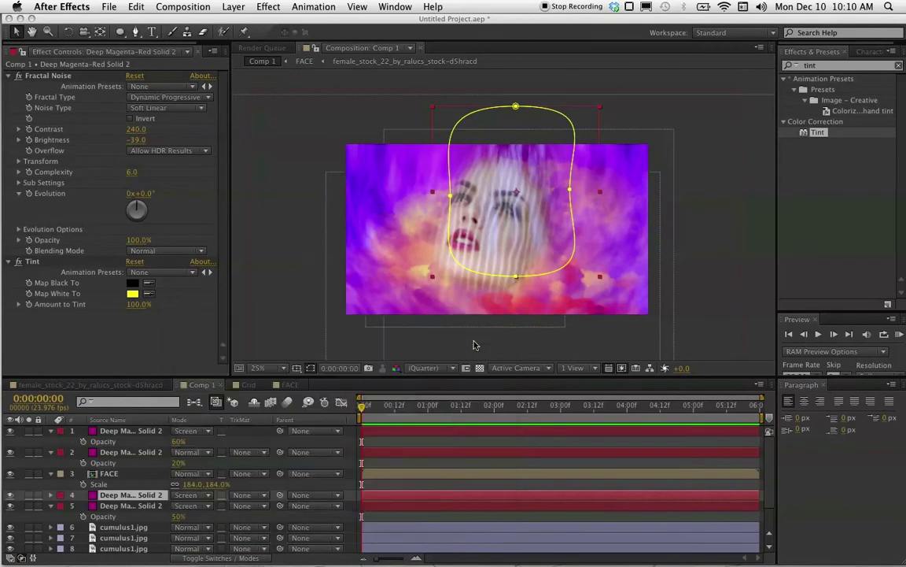
Set the yellow-tinted solid's blending mode to Normal and move it down so its streaks hang below the chin
left_click(197, 497)
left_click(231, 51)
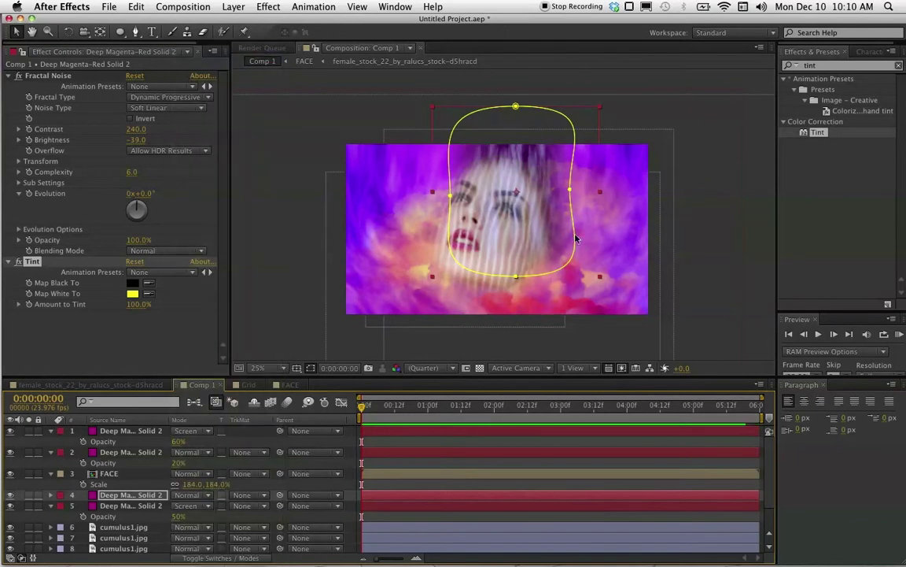
left_click_drag(542, 186, 508, 243)
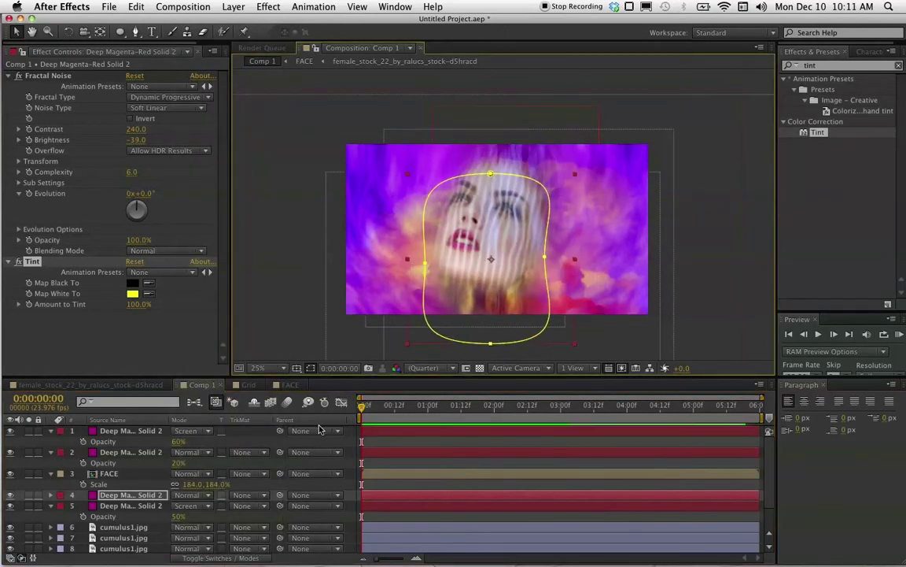
left_click_drag(473, 305, 481, 298)
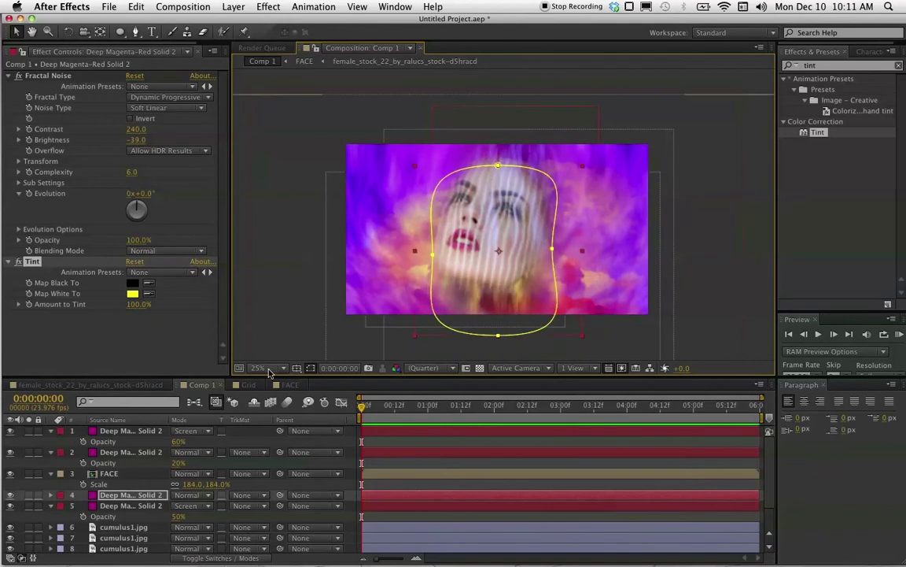
In the FACE composition, raise the lower mask points of the topmost Grid layer closer to the chin
double_click(97, 474)
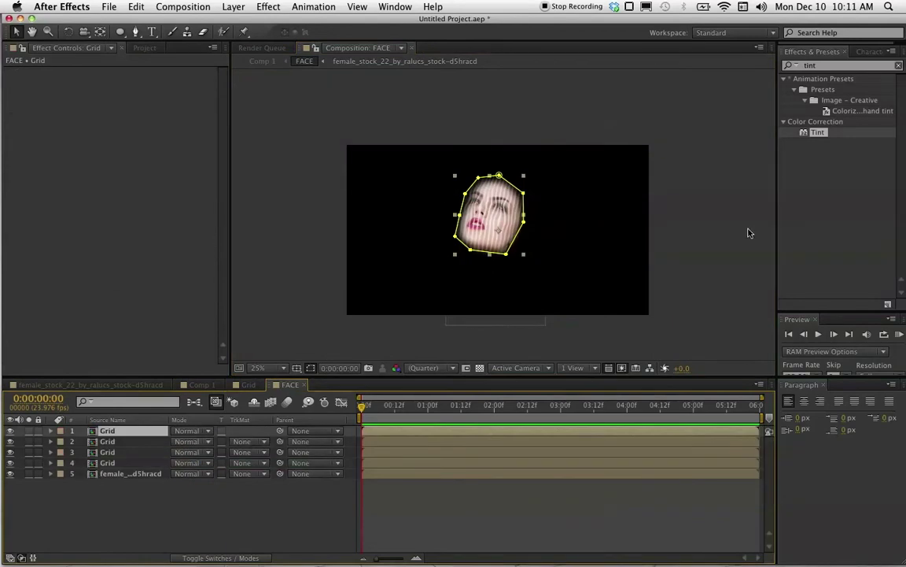
left_click(505, 250)
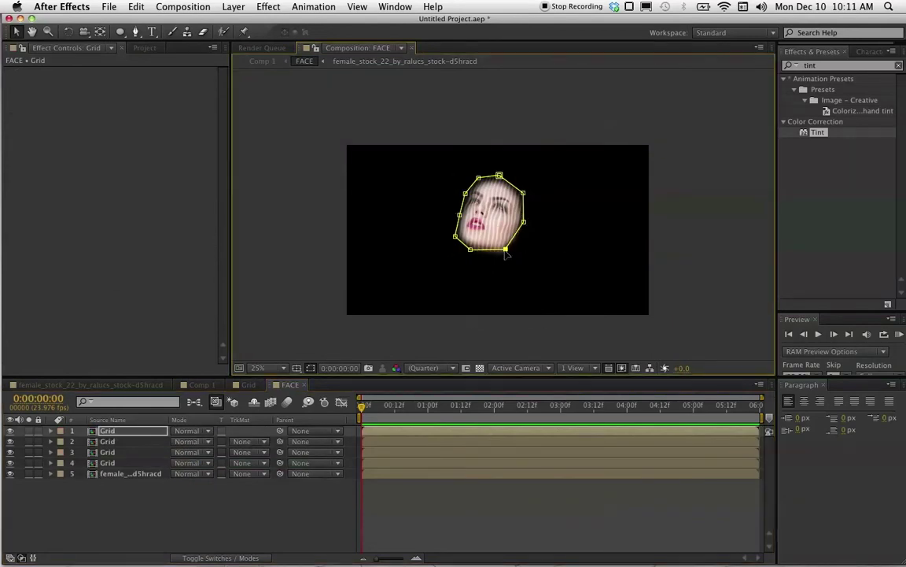
left_click_drag(472, 251, 473, 247)
left_click(149, 473)
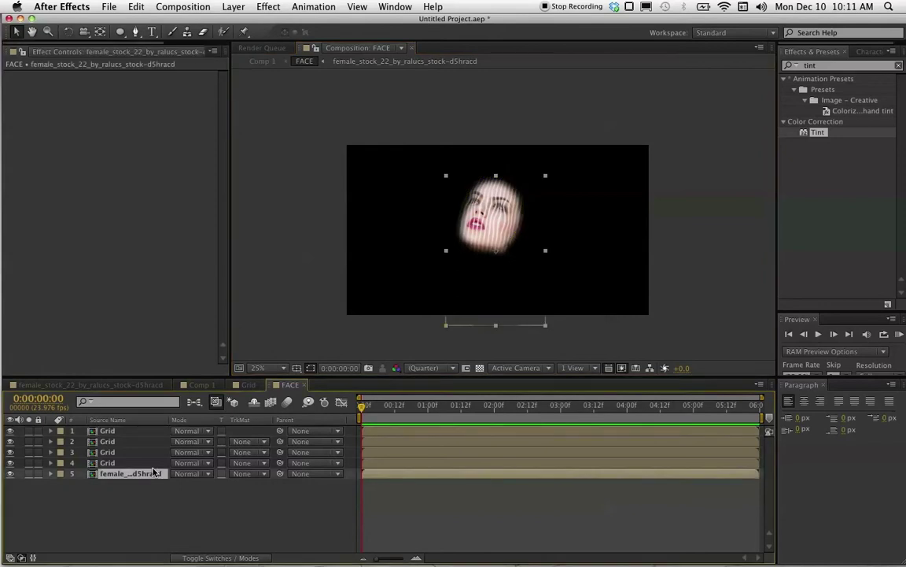
In the female stock photo's composition, pull the two lowest mask points up to the chin, and return to Comp 1
double_click(91, 473)
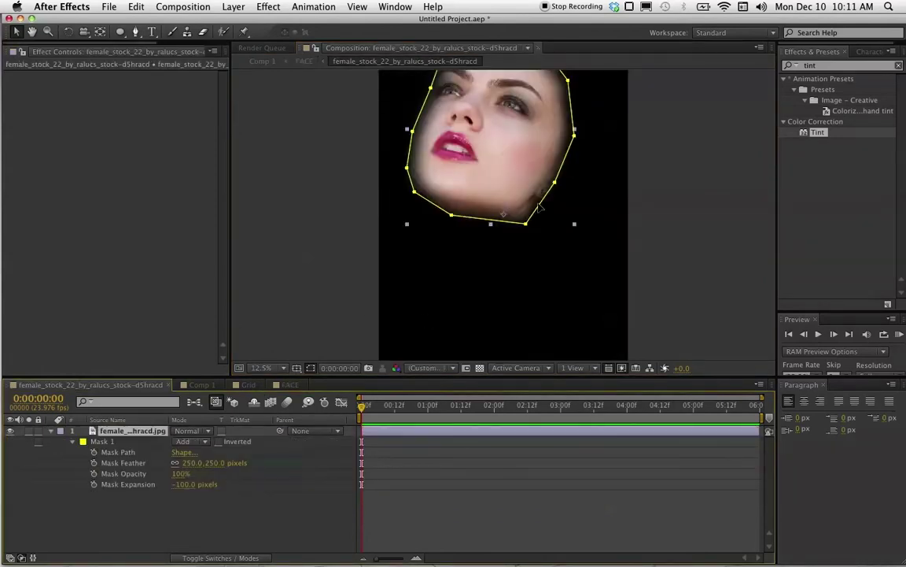
left_click_drag(526, 225, 522, 209)
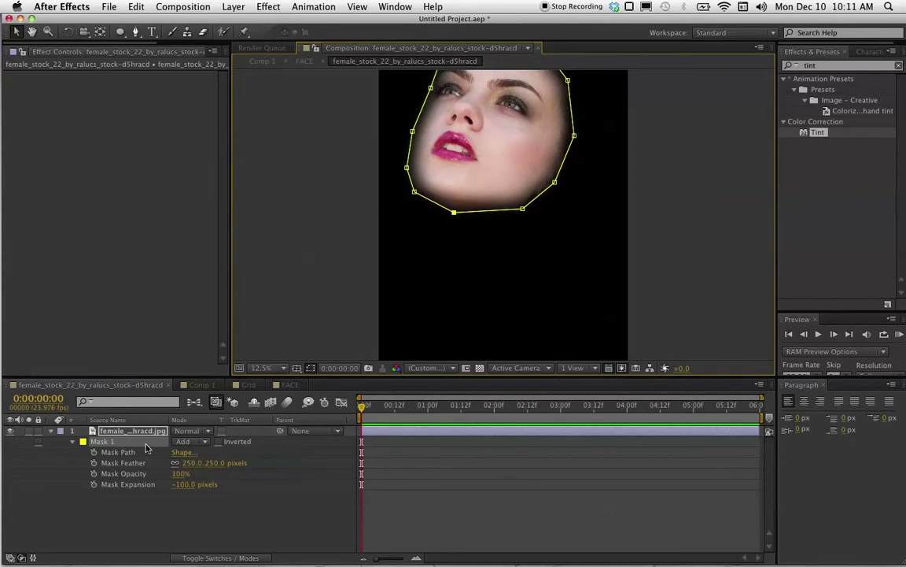
left_click(127, 386)
key("Tab")
left_click(40, 431)
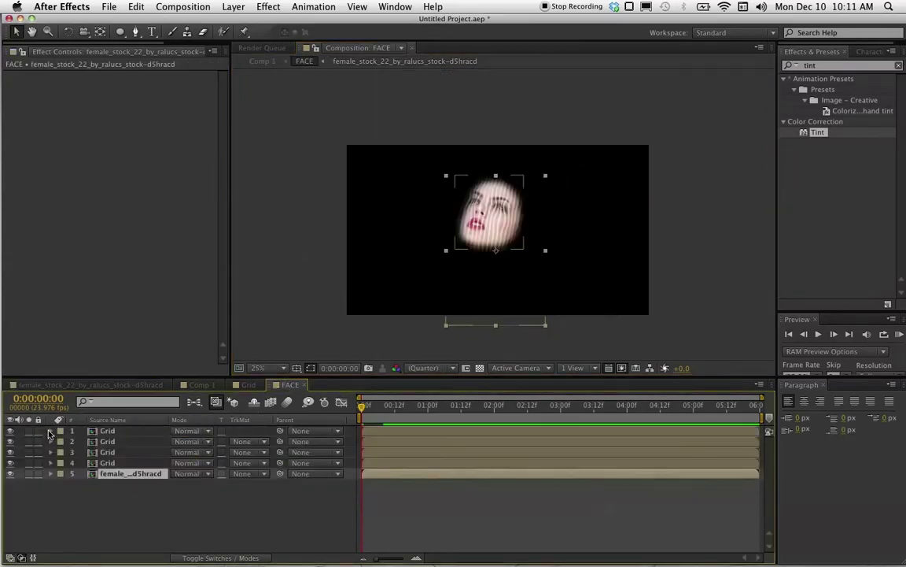
key("Tab")
left_click(41, 433)
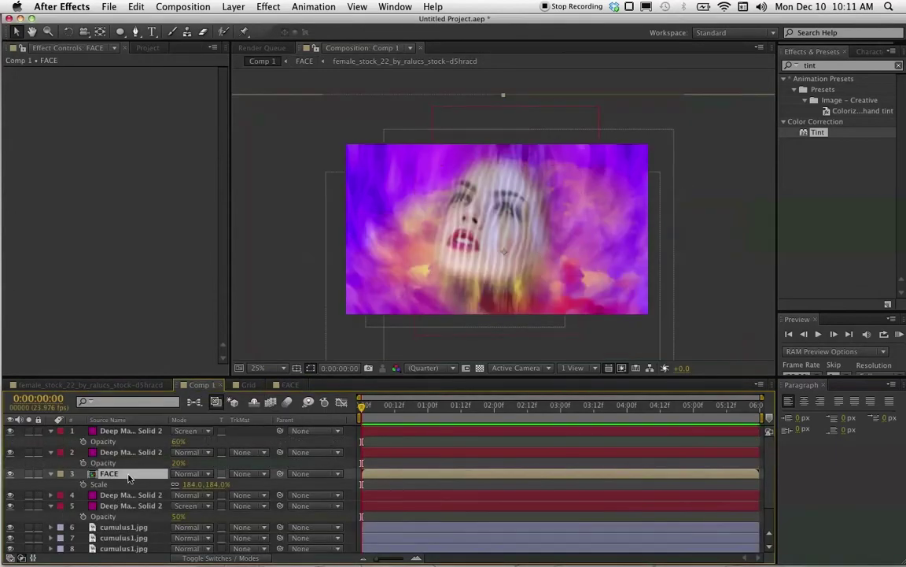
Duplicate the yellow-tinted noise solid and place the copy above the FACE layer, just under the topmost noise solid
key("super+d")
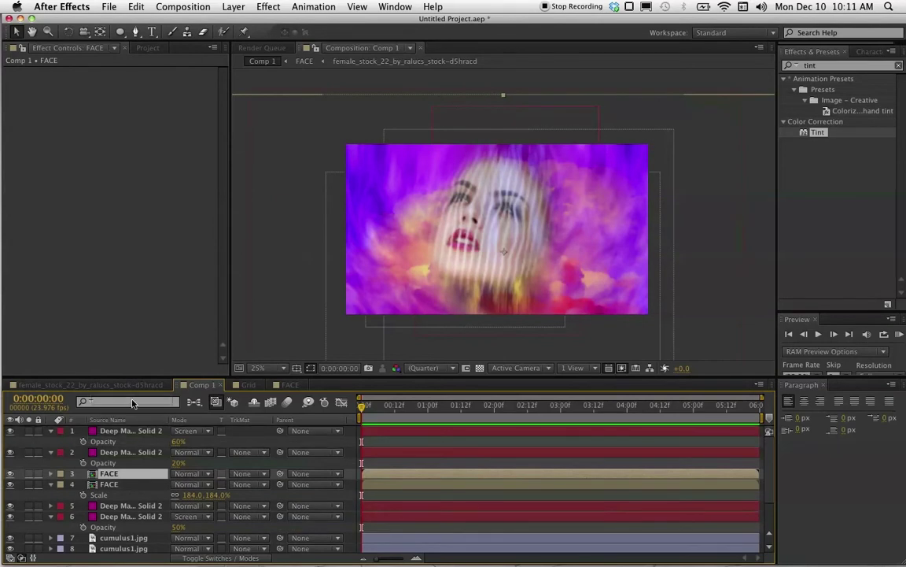
key("Delete")
left_click(130, 496)
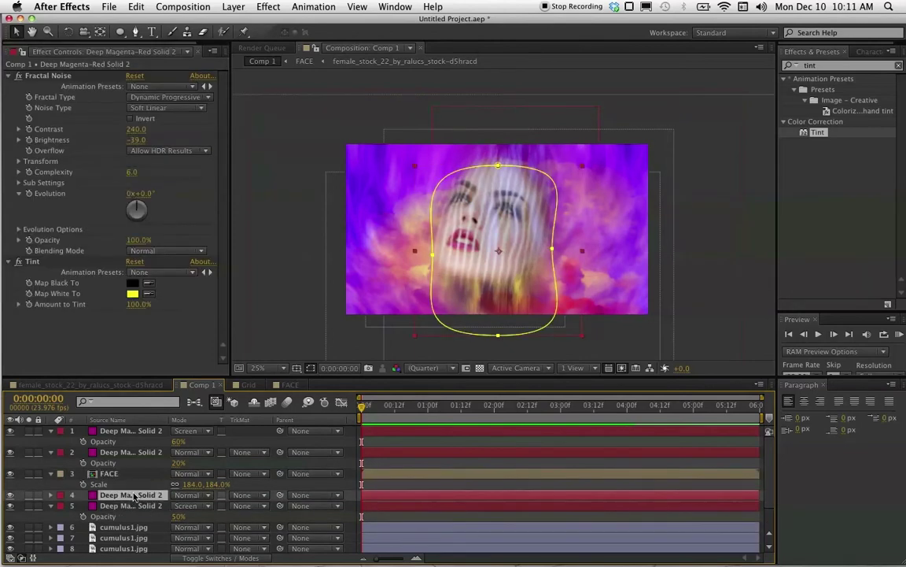
left_click_drag(138, 495, 139, 449)
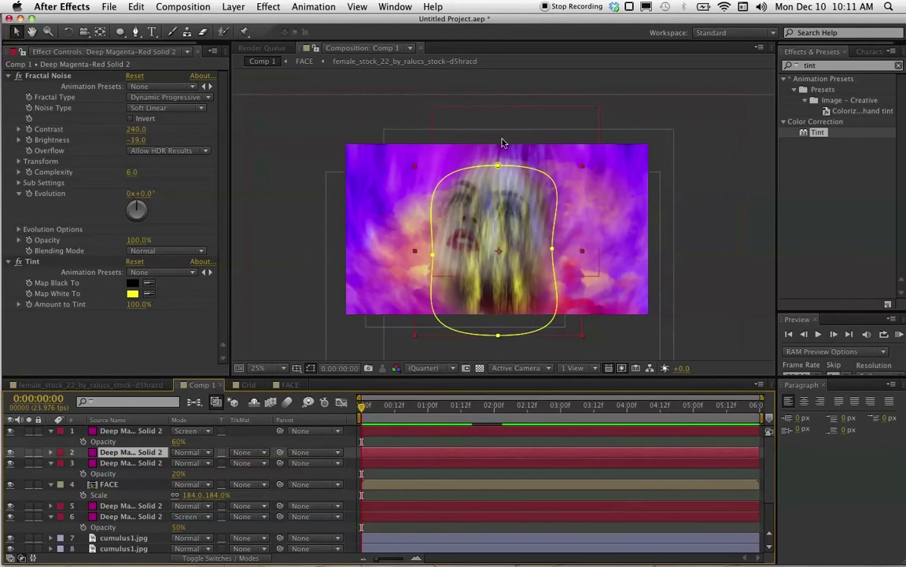
Reshape the upper yellow solid's mask to cover only the area from the mouth down, and set its blending mode to Screen
left_click_drag(499, 167, 522, 217)
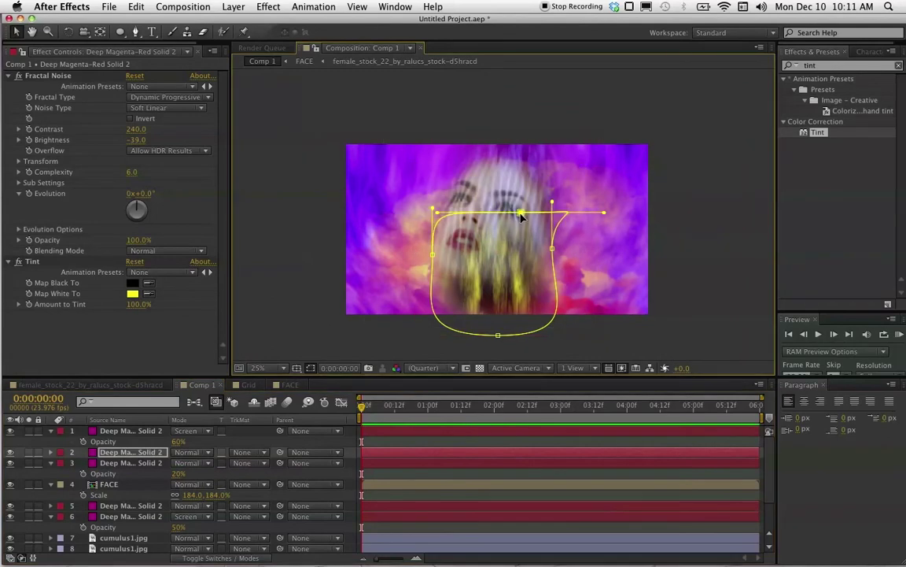
left_click_drag(433, 255, 447, 297)
left_click_drag(551, 249, 555, 290)
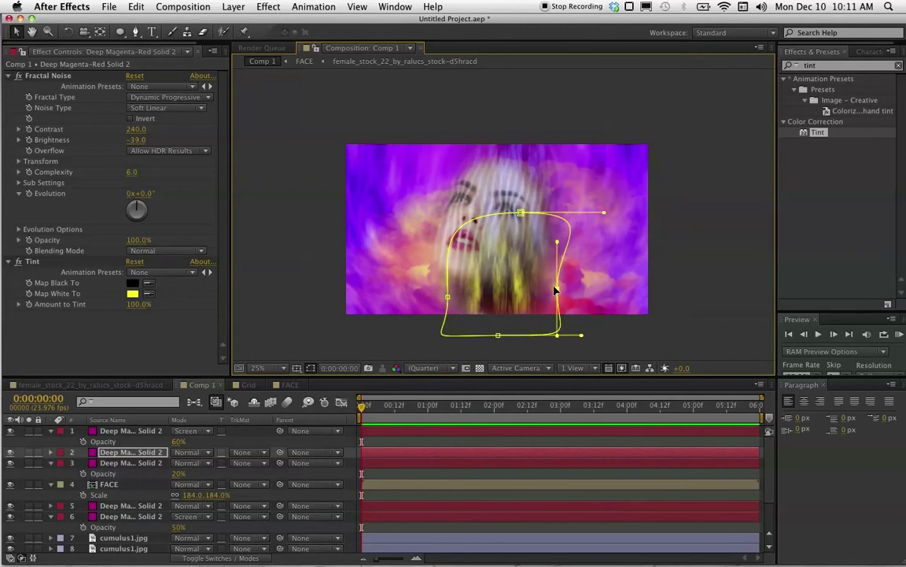
left_click_drag(521, 212, 532, 248)
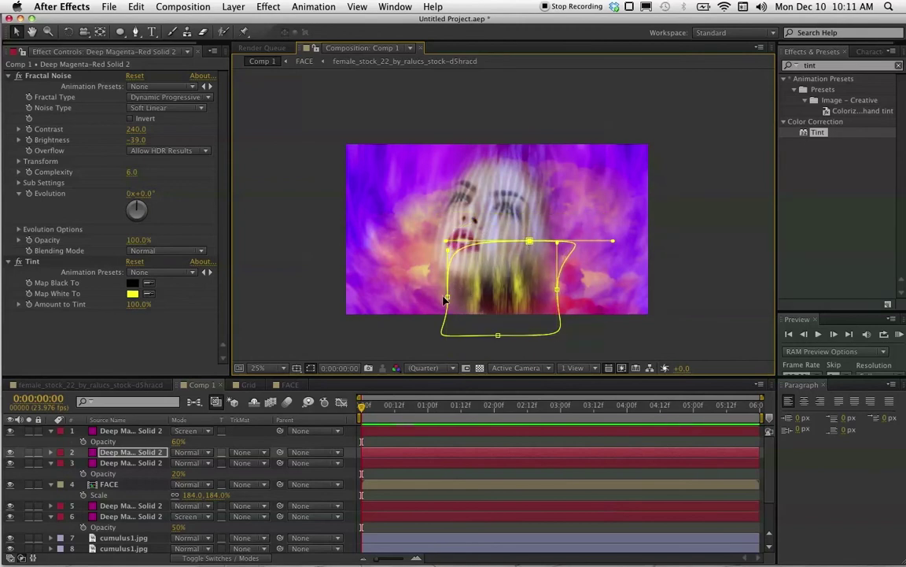
left_click_drag(450, 299, 443, 297)
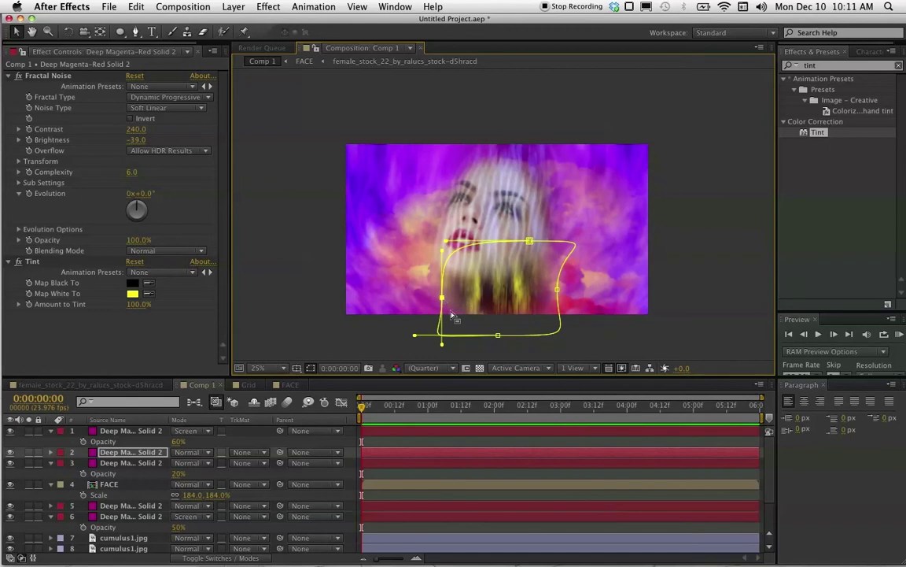
left_click(197, 451)
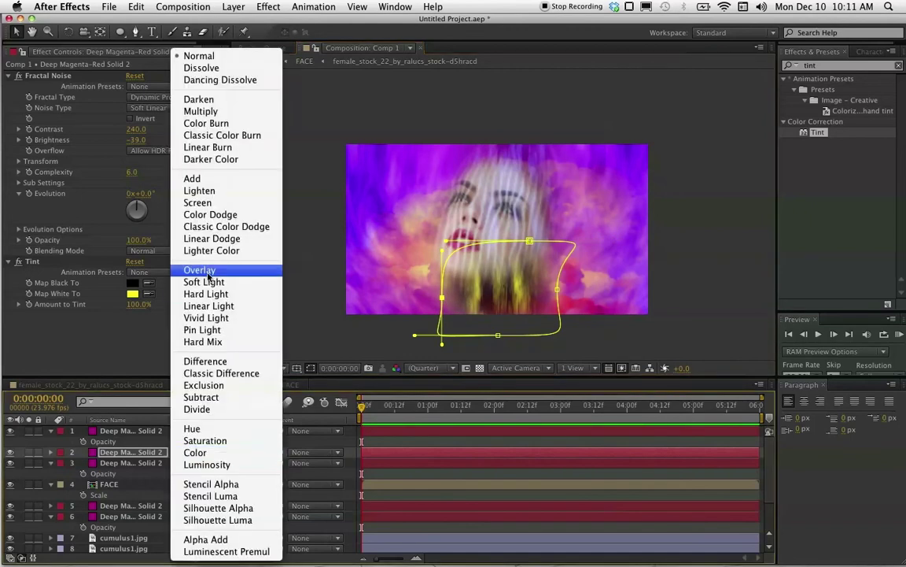
left_click(200, 202)
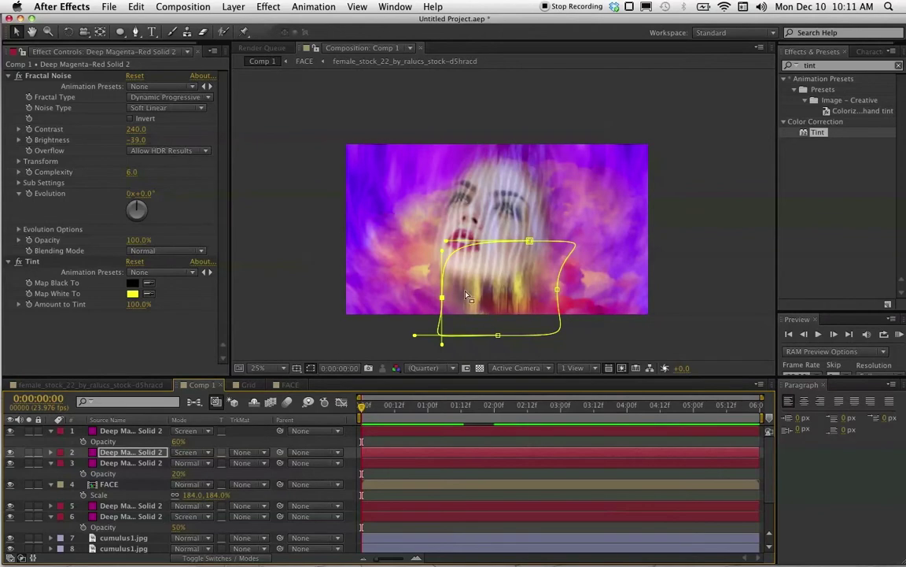
Solo the yellow-tinted noise solids above and below the FACE layer
left_click(135, 509)
left_click(109, 484)
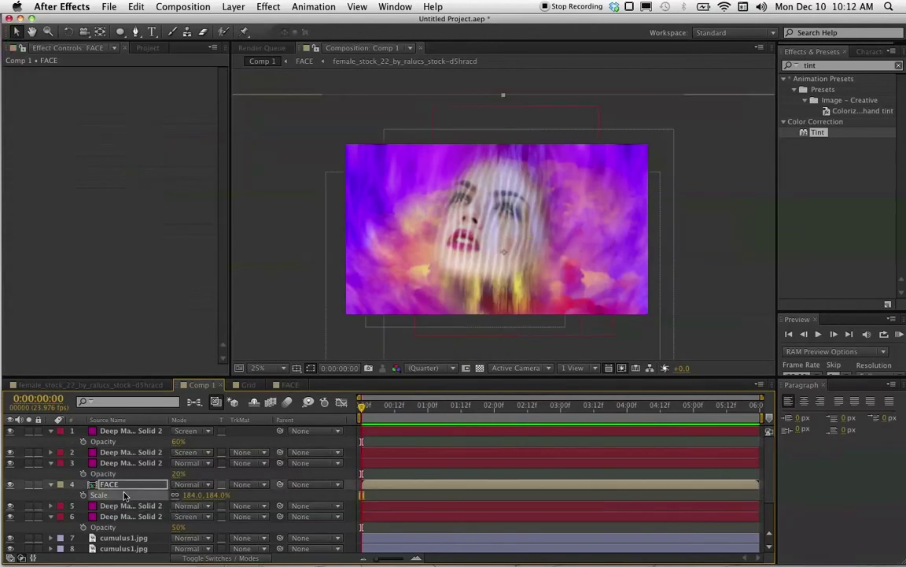
left_click(27, 506)
left_click(27, 506)
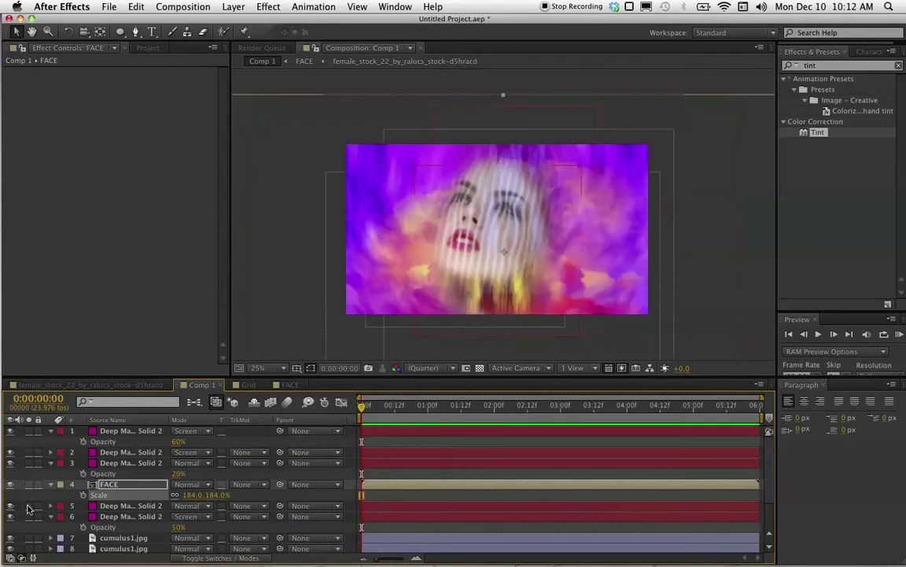
left_click(116, 505)
left_click(28, 506)
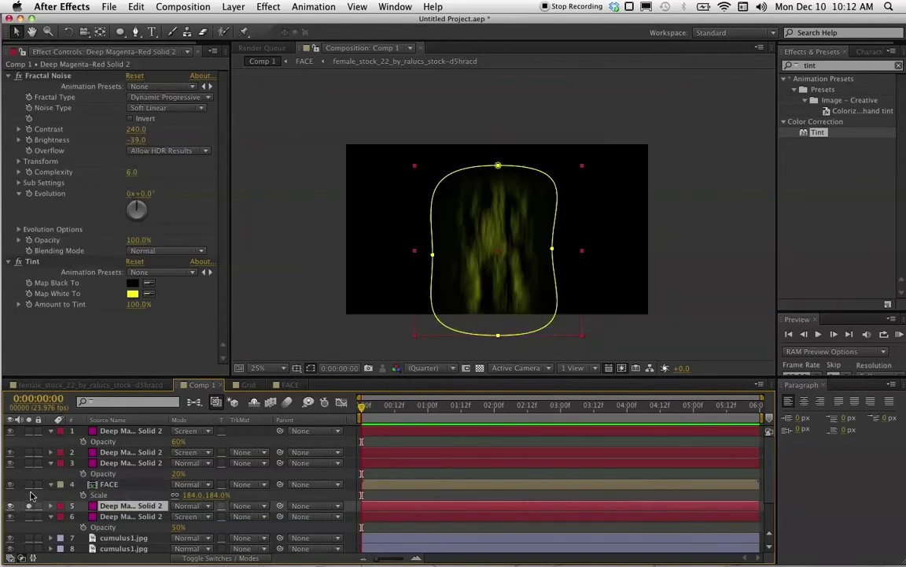
Move both yellow-tinted noise solids slightly upward together and turn off their soloing
left_click(134, 454)
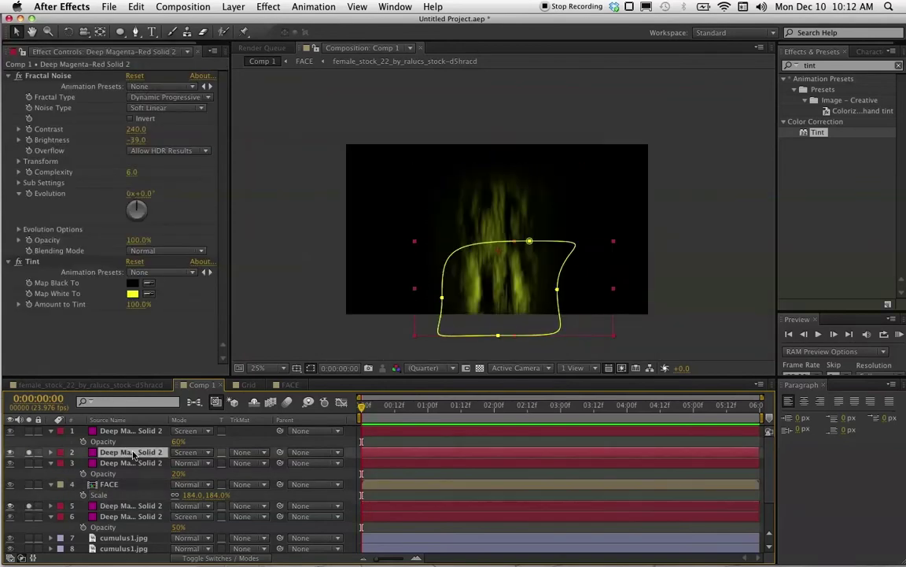
left_click(118, 506, "shift")
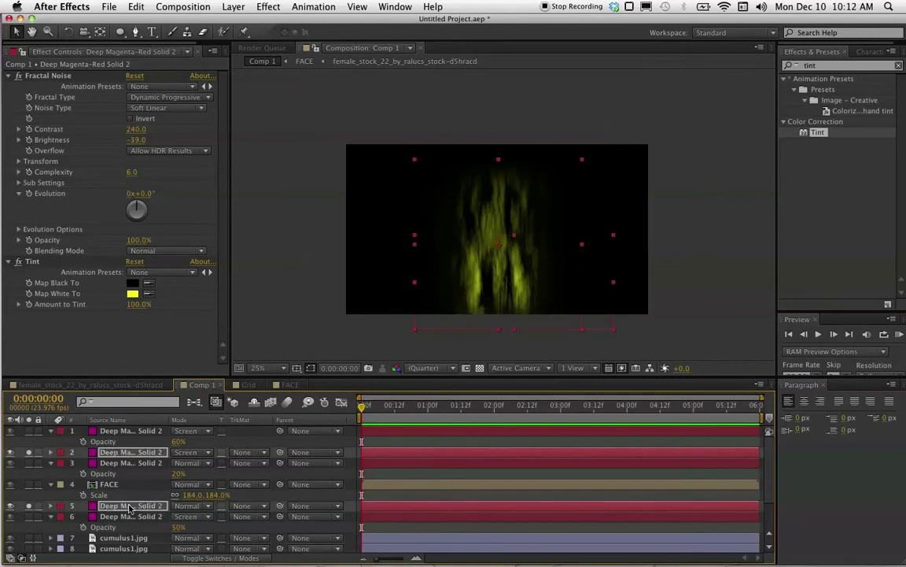
left_click(28, 454)
key("KP_0")
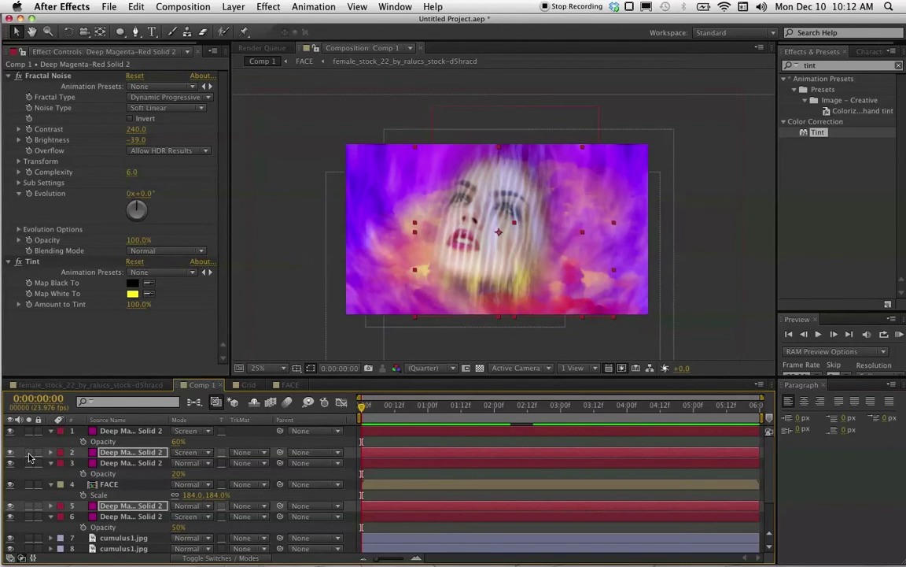
left_click(580, 212)
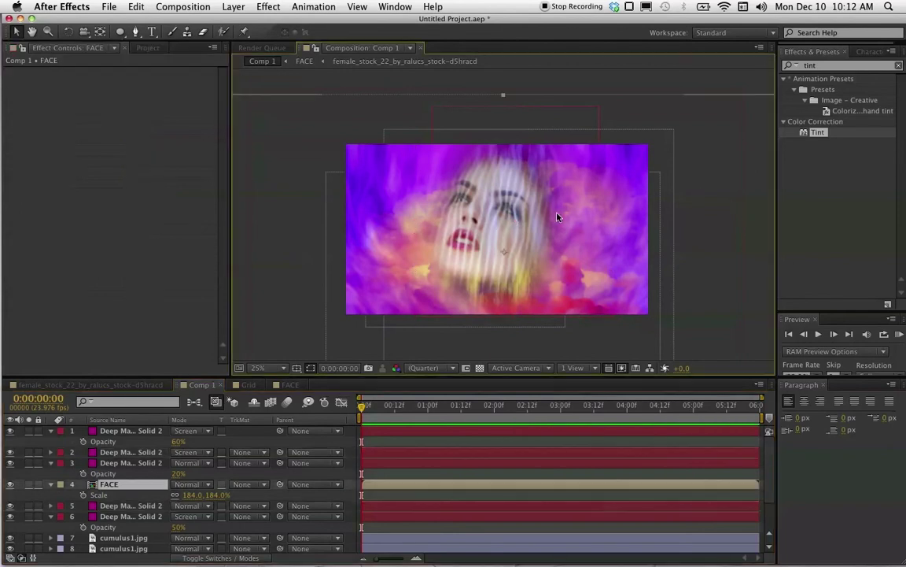
scroll(557, 217, "up", 2)
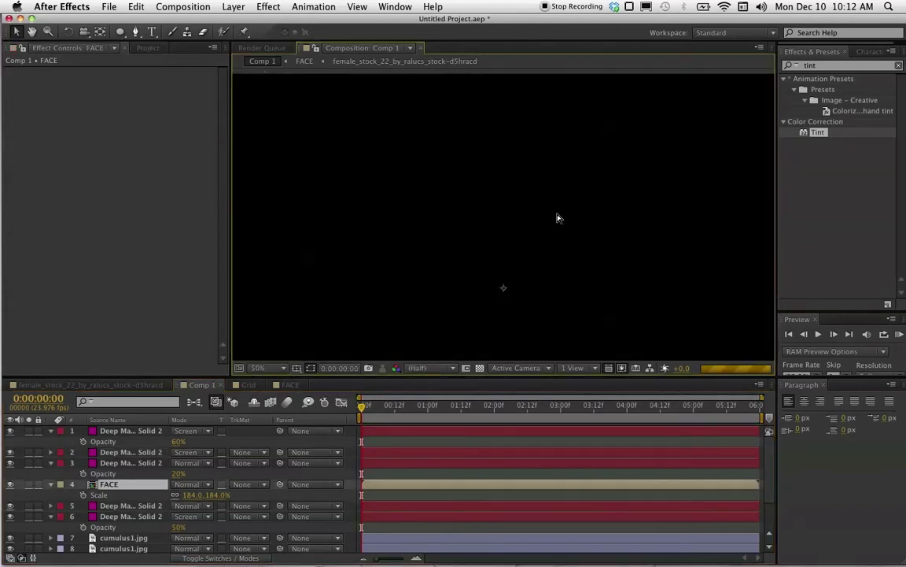
scroll(556, 217, "down", 1)
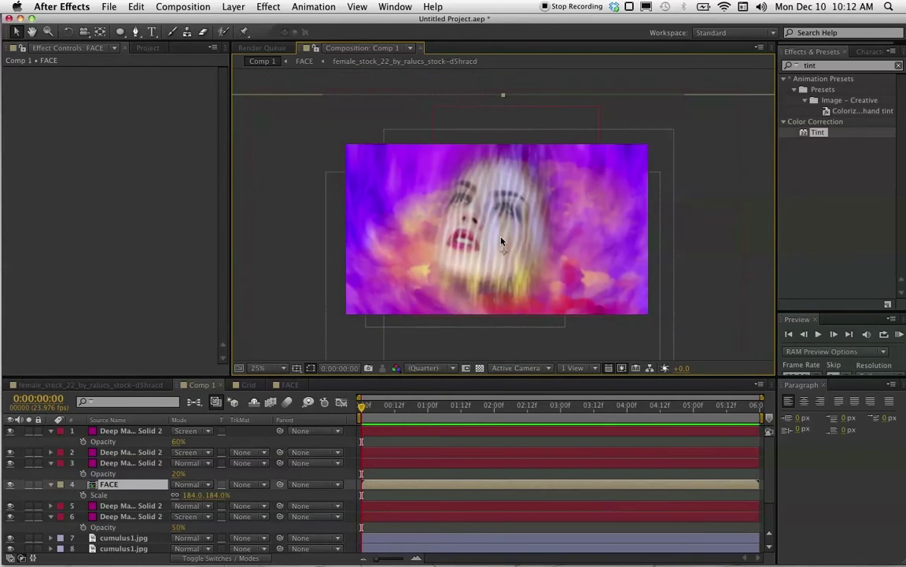
key("grave")
scroll(503, 233, "up", 1)
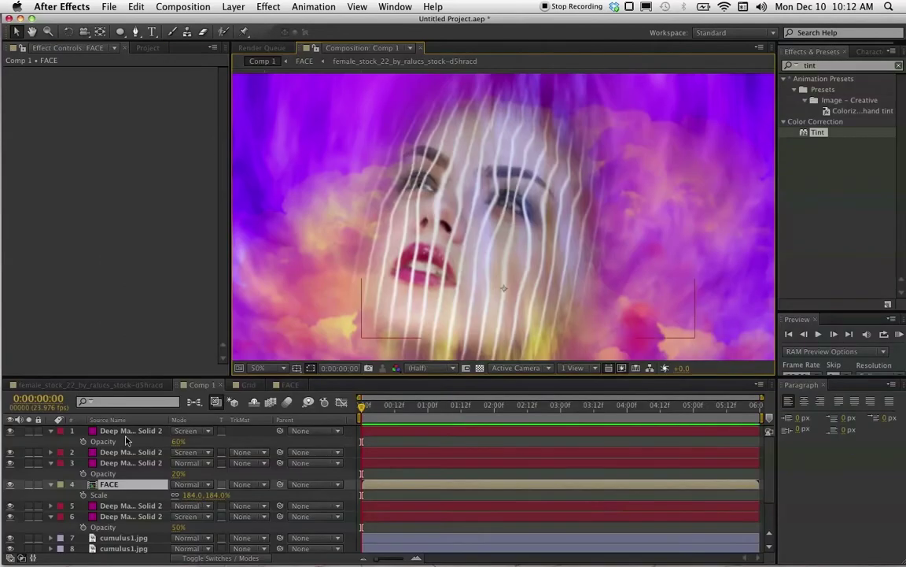
Pre-compose all layers of Comp 1 into a new composition named Face, moving all attributes into it
left_click(128, 432)
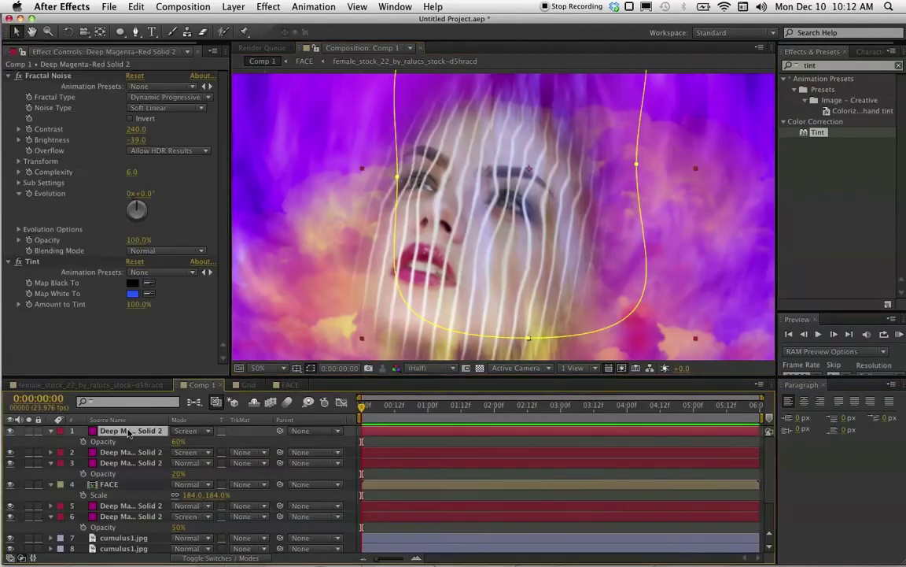
scroll(129, 441, "down", 3)
left_click(126, 536, "shift")
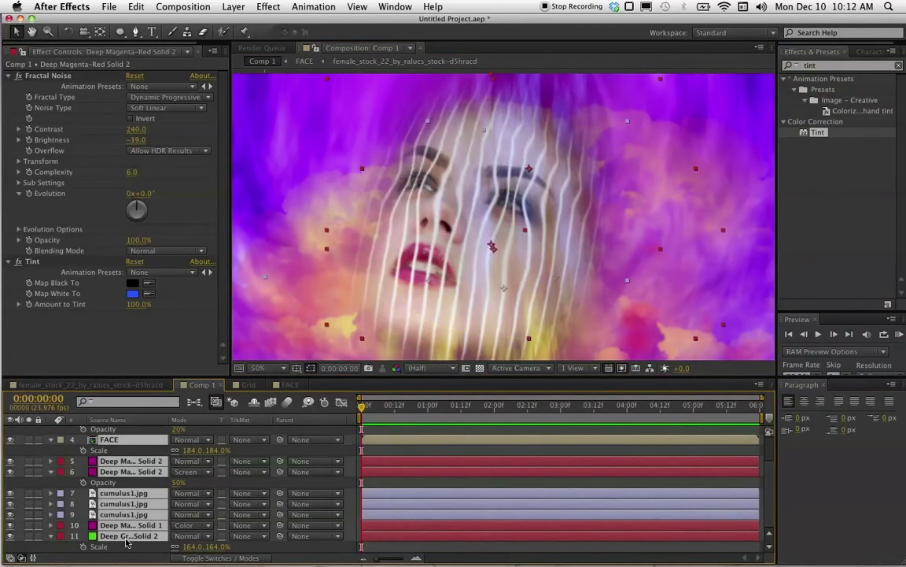
key("ctrl+shift+c")
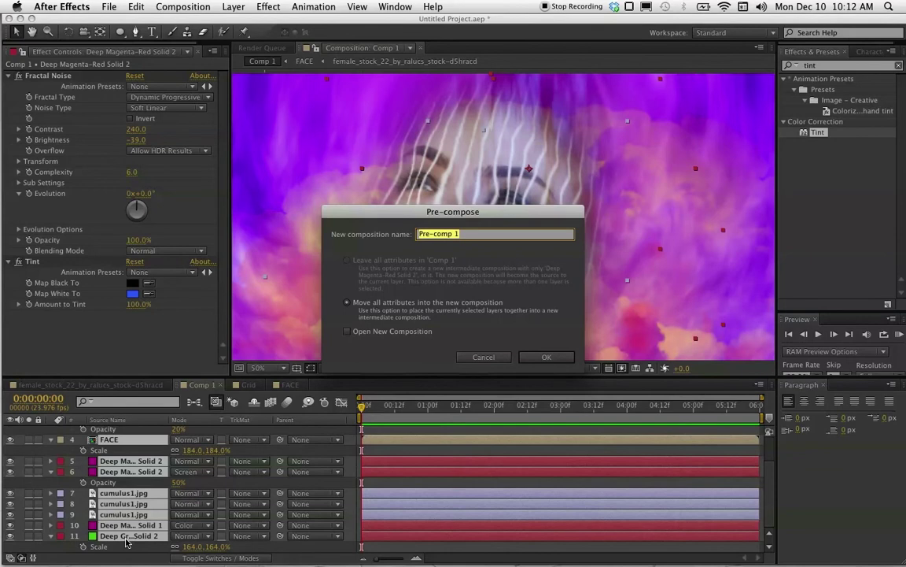
type("Face")
key("Return")
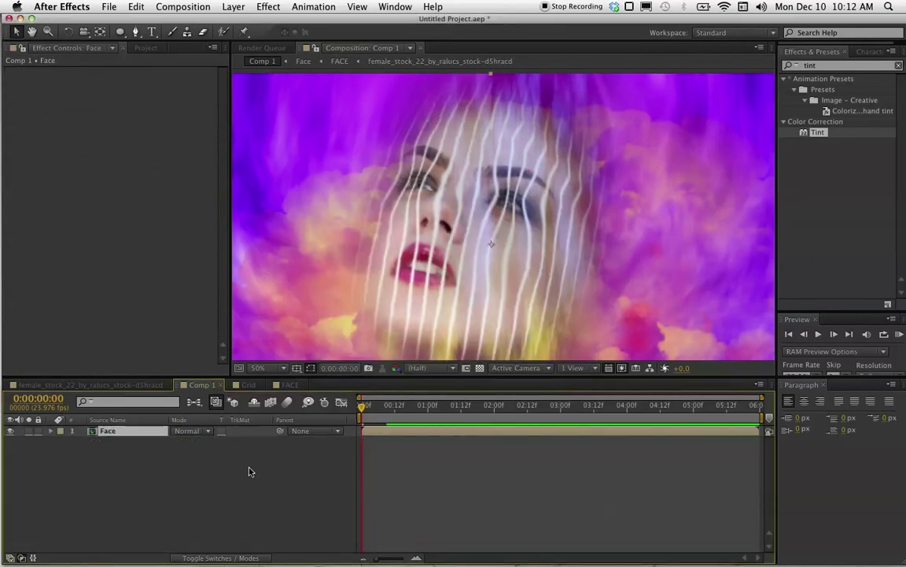
Add an elliptical mask to the Face layer that spans the full frame
double_click(120, 31)
key("comma")
key("comma")
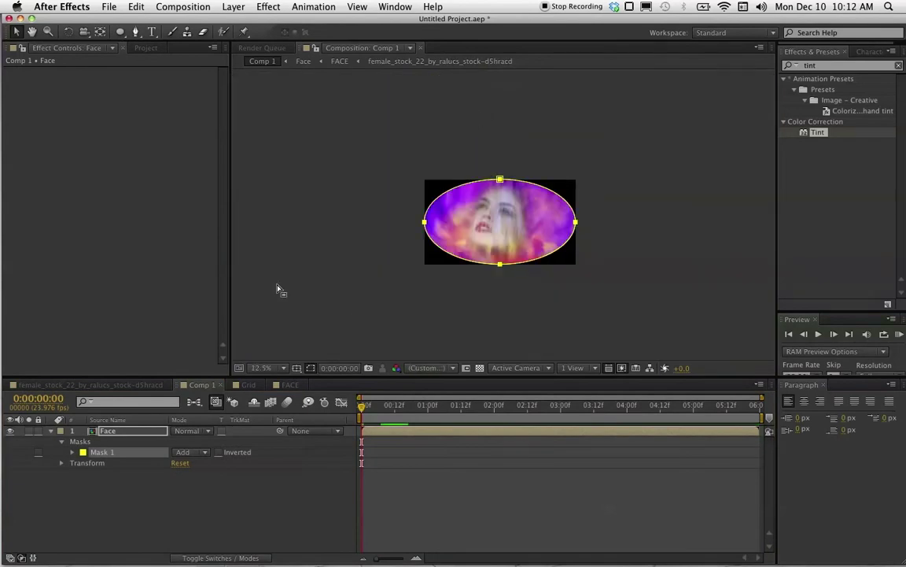
Set the elliptical mask's feather on the Face layer to 587 pixels
key("u")
key("m")
key("m")
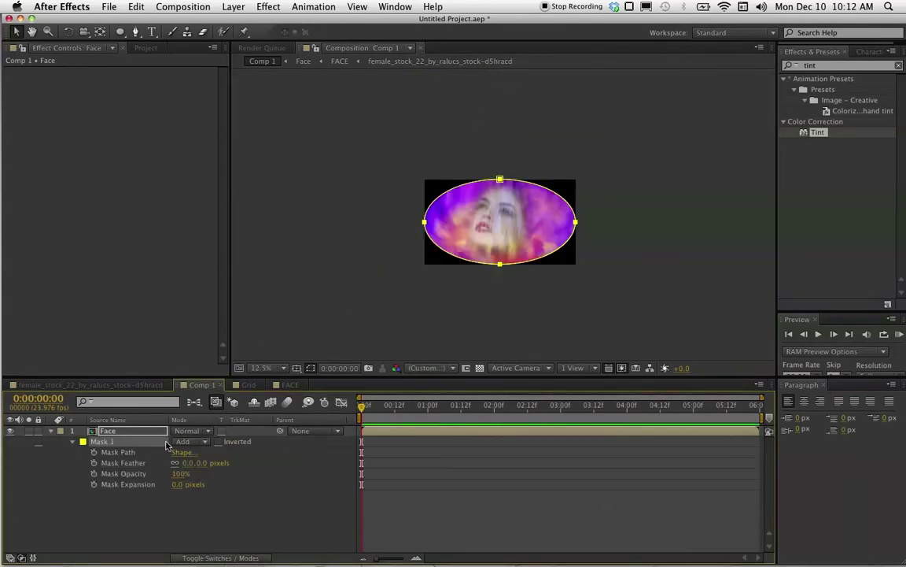
left_click(187, 463)
type("200")
key("Return")
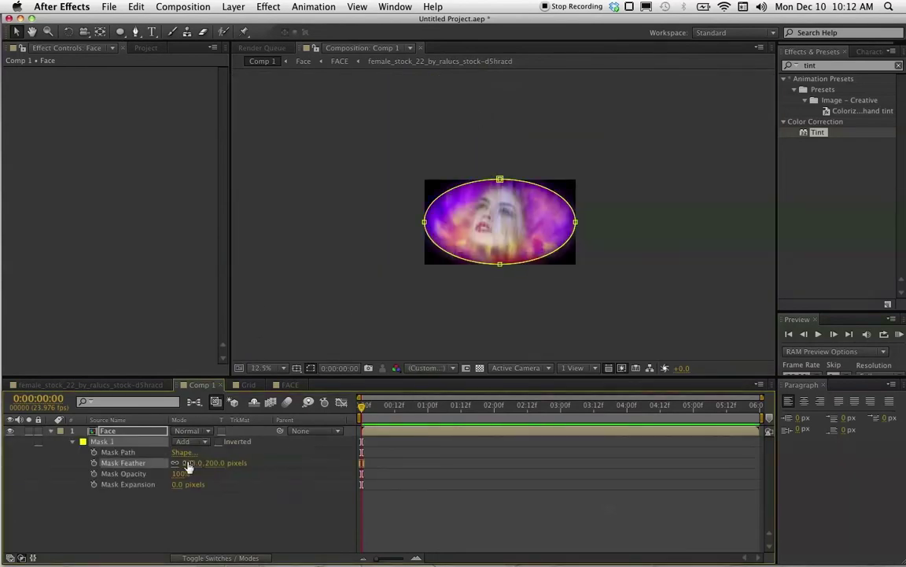
type("500")
key("Return")
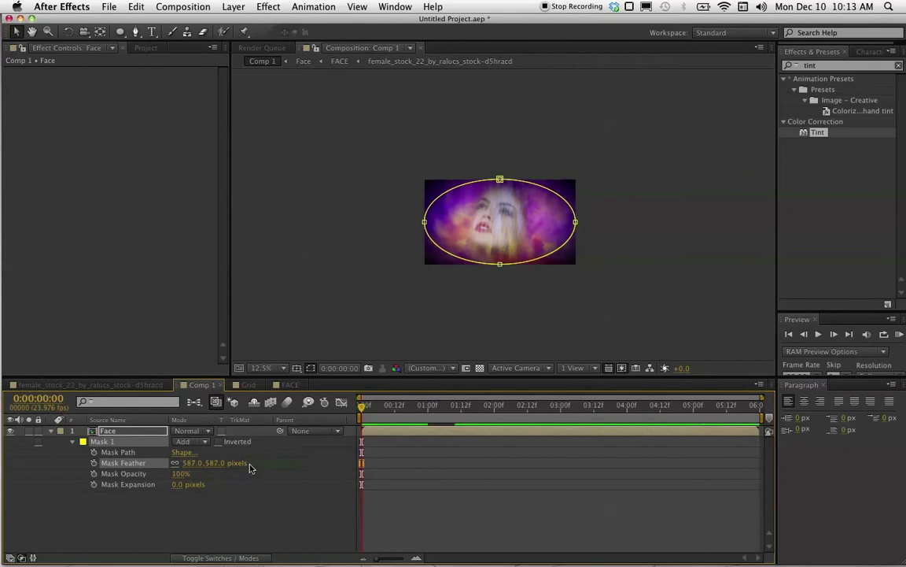
Set the Face layer's mask expansion to 100 pixels and deselect the layer
left_click(177, 485)
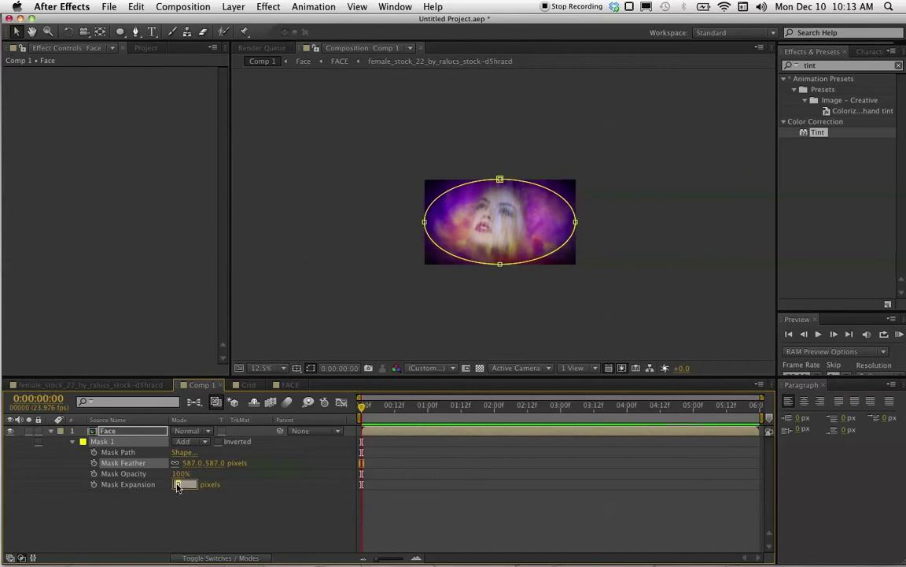
type("100")
key("Return")
key("period")
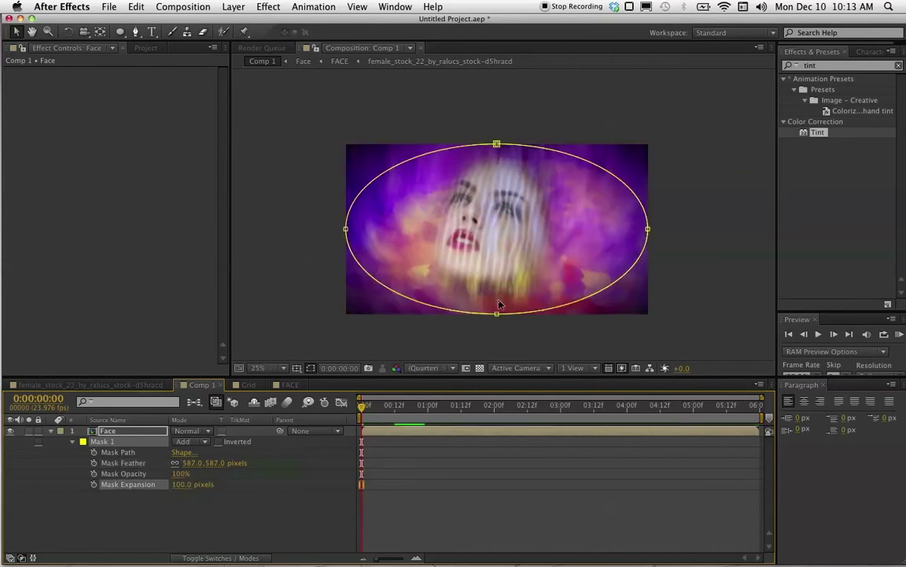
left_click(697, 273)
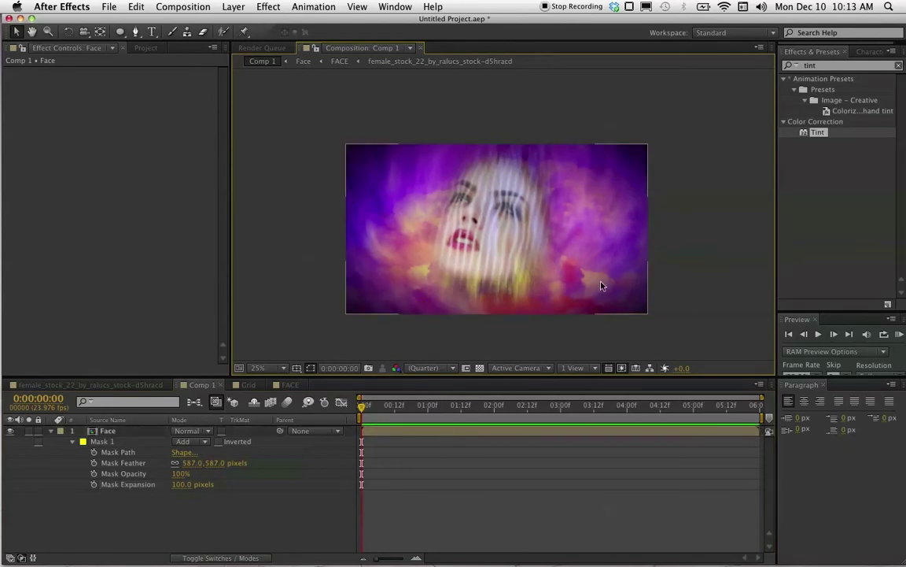
Inside the Face composition, duplicate the FACE layer and set the upper copy's blending mode to Screen
key("period")
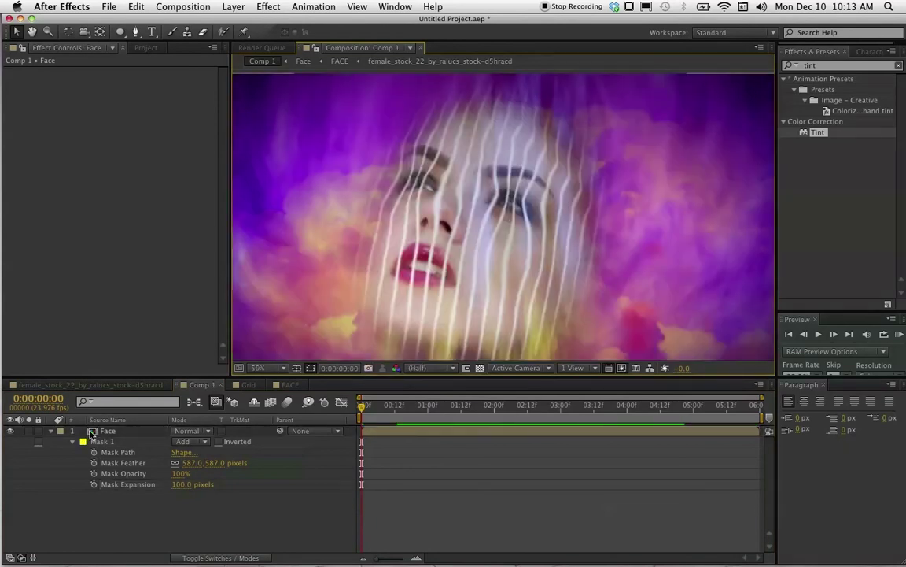
double_click(95, 432)
left_click(125, 486)
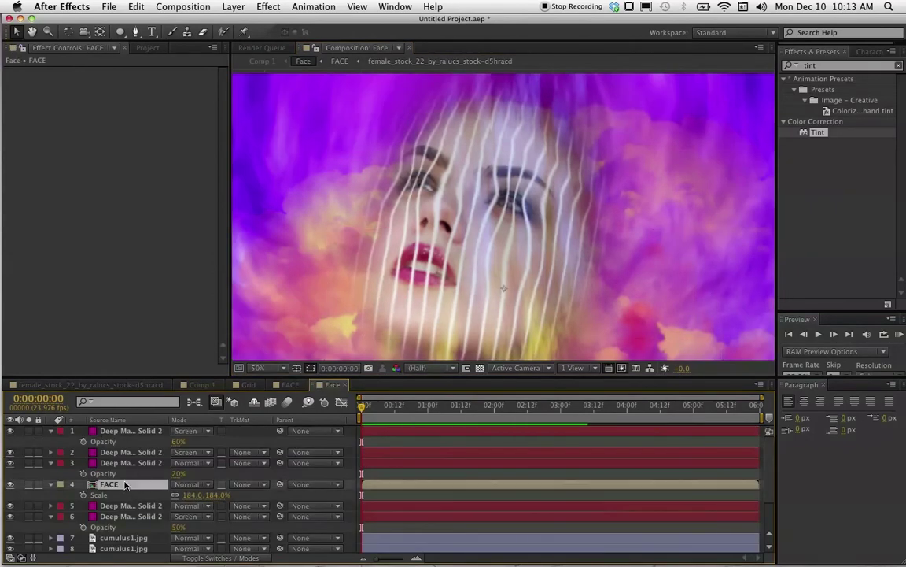
key("super+d")
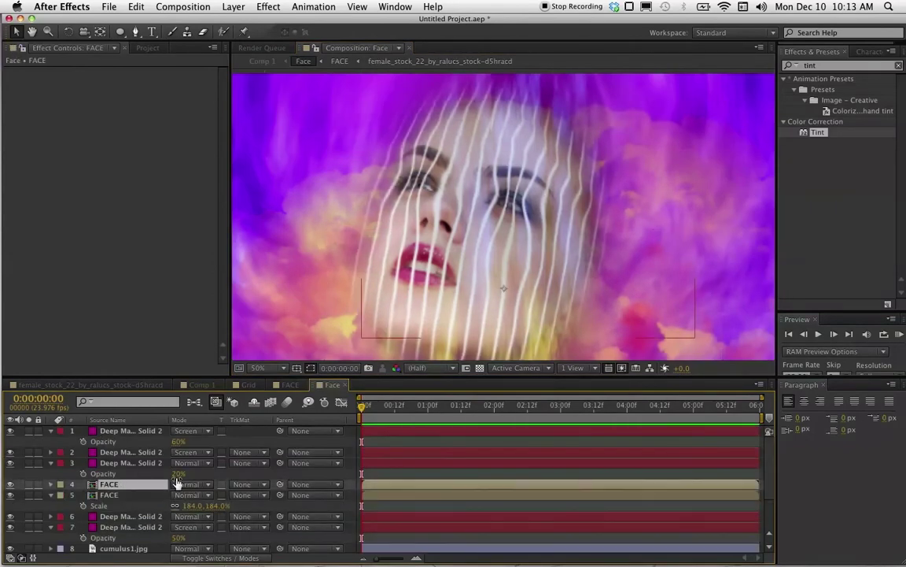
left_click(183, 484)
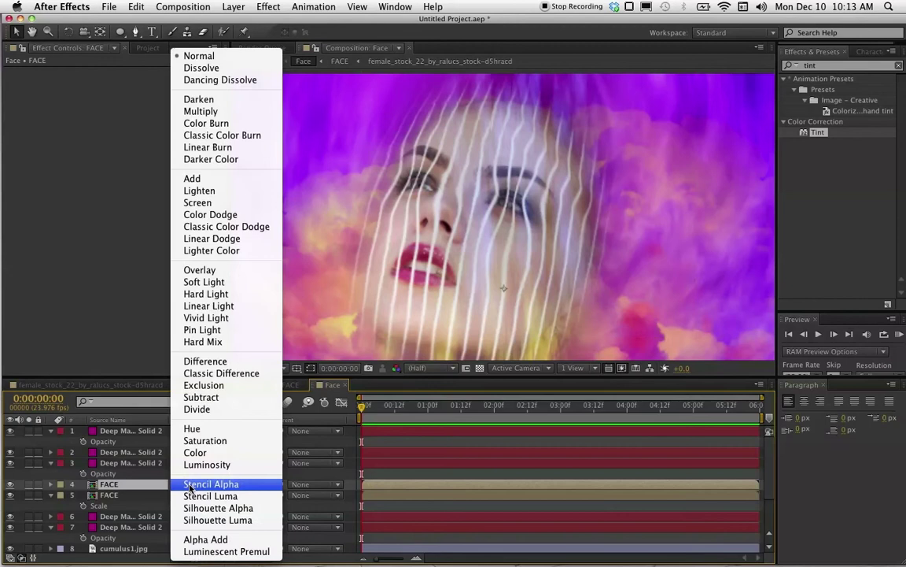
left_click(202, 206)
Set the opacity of the duplicated FACE layer to 20%
key("t")
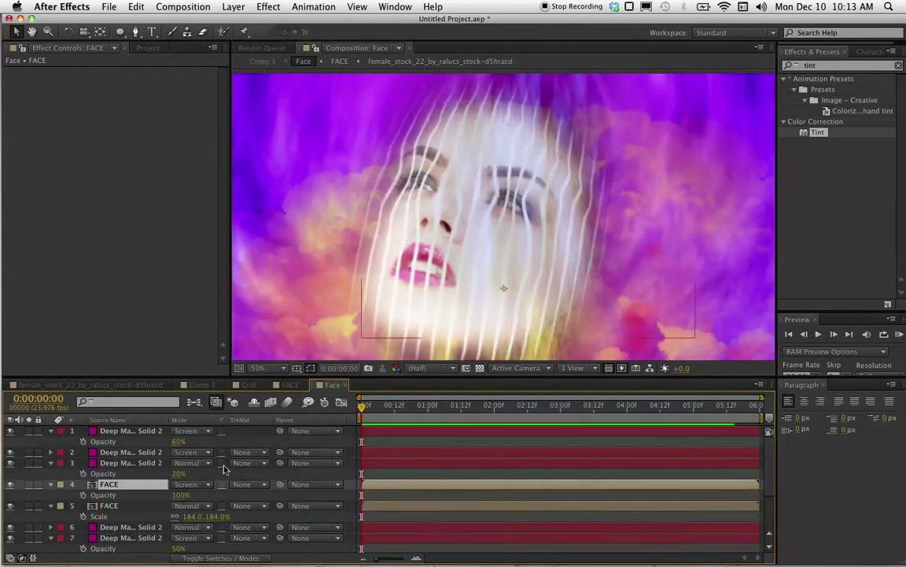
left_click(180, 495)
type("20")
key("Return")
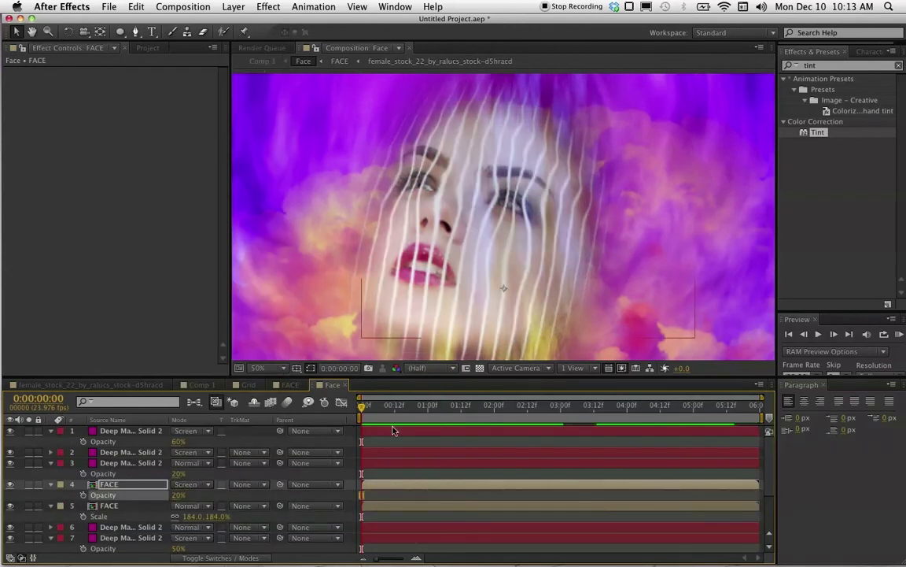
Return to Comp 1, apply the Curves effect to the Face layer, and shape the RGB curve into a gentle S to boost contrast
left_click(109, 455)
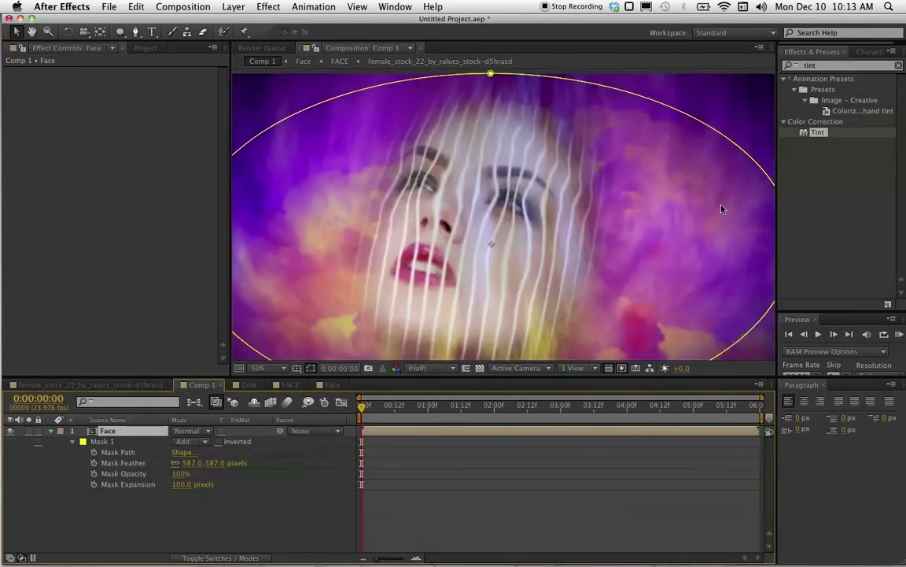
key("ctrl+Down")
left_click(698, 69)
left_click(818, 65)
type("curves")
left_click_drag(822, 133, 15, 93)
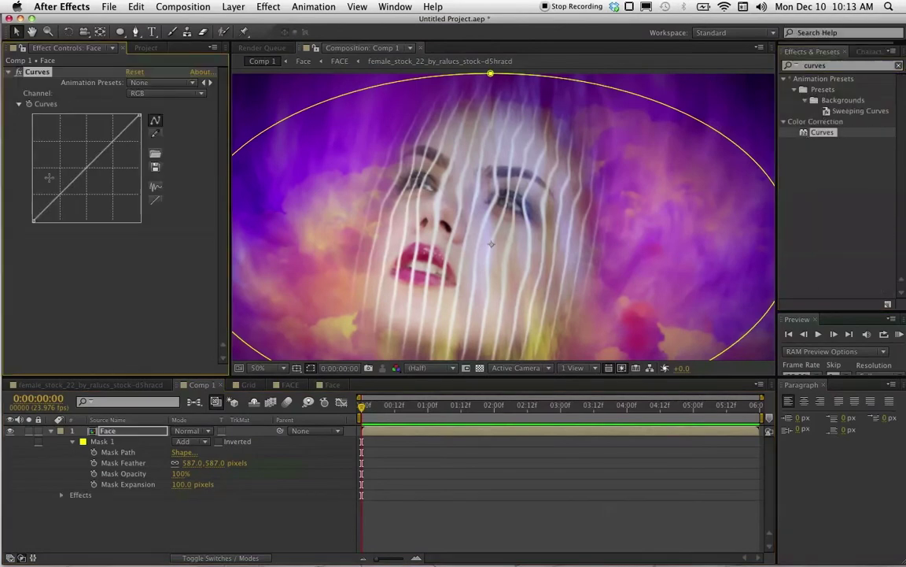
left_click_drag(62, 197, 65, 206)
left_click_drag(98, 166, 110, 148)
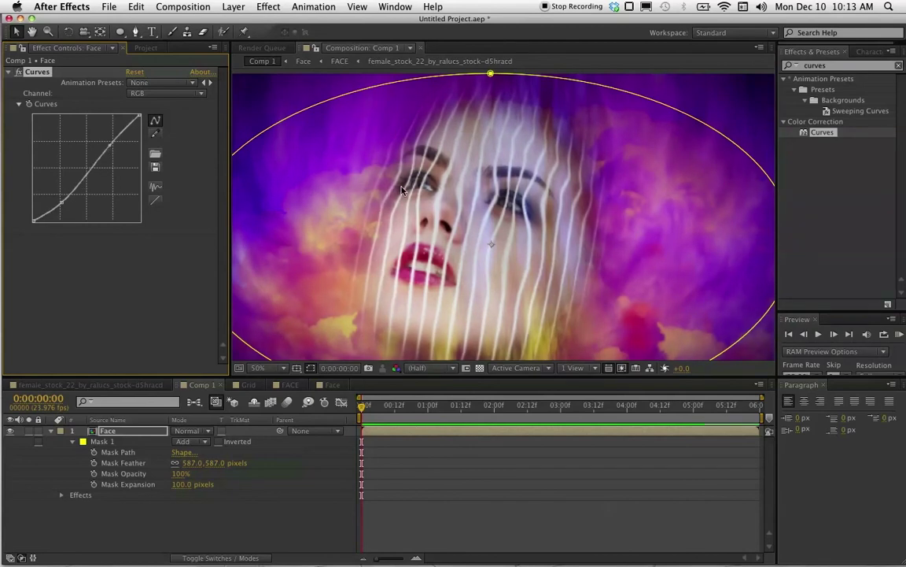
Examine the finished composite at 25% and 50% magnification, collapsing the layer's properties and enlarging the viewer to inspect the lower and outer areas
key("KP_0")
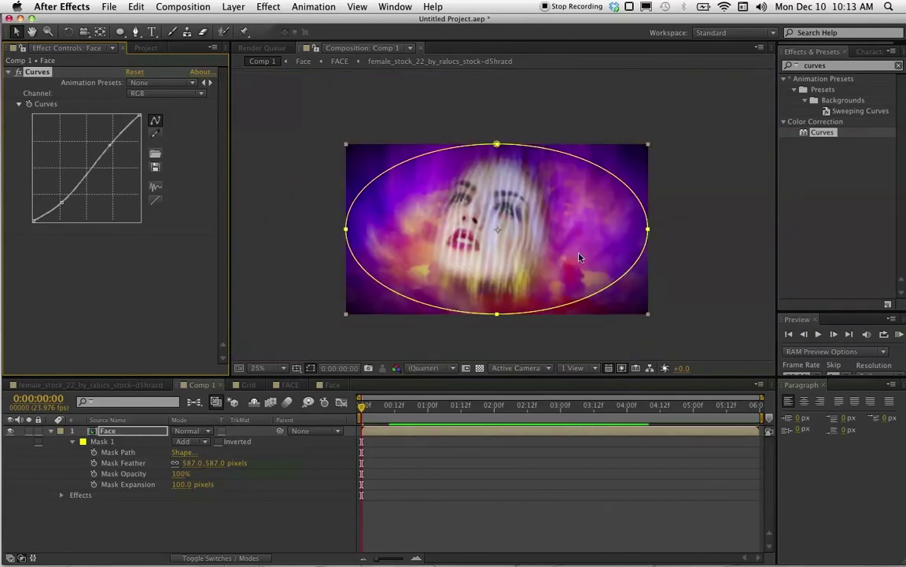
key("comma")
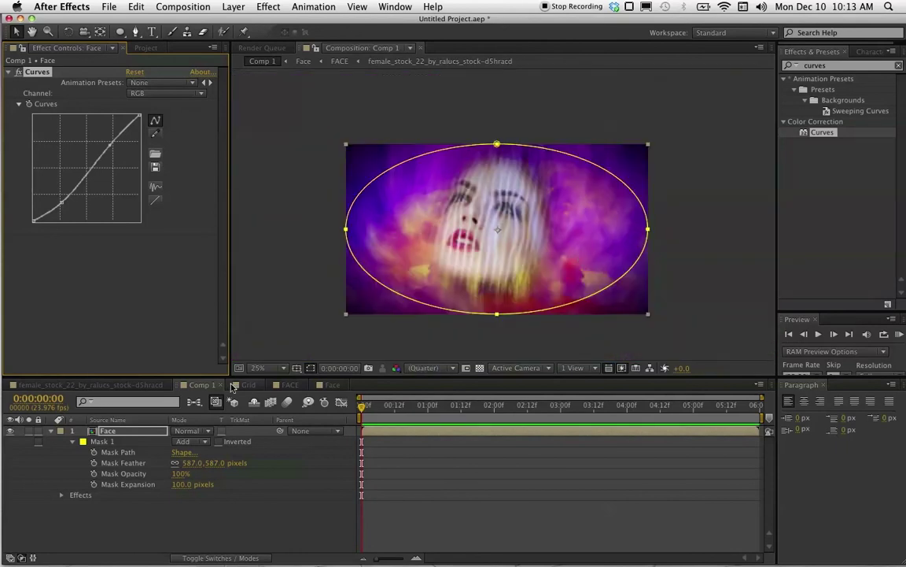
left_click(50, 431)
key("period")
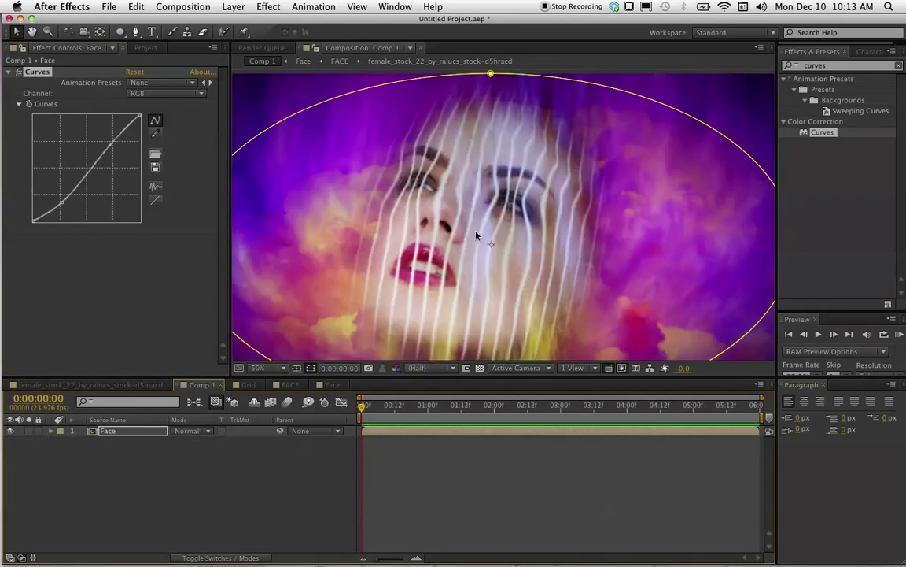
key("comma")
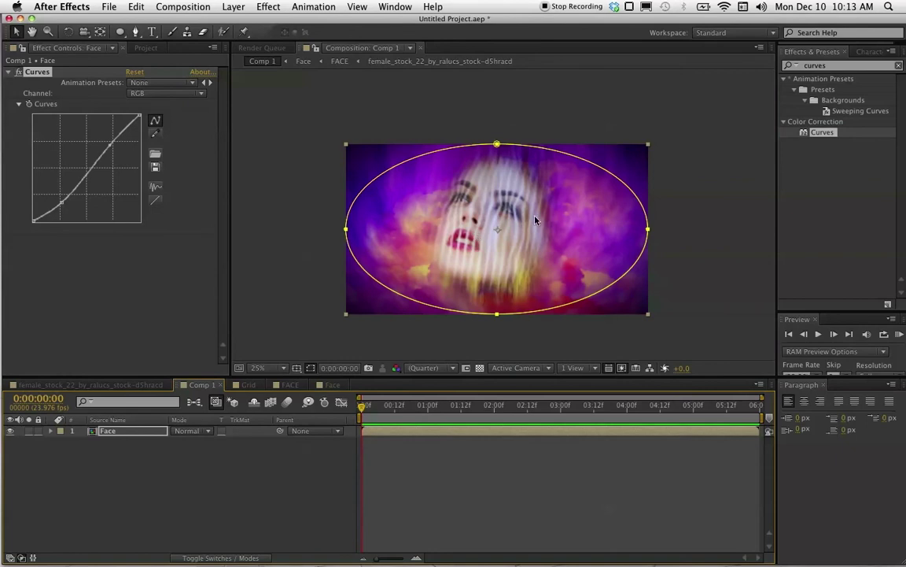
key("period")
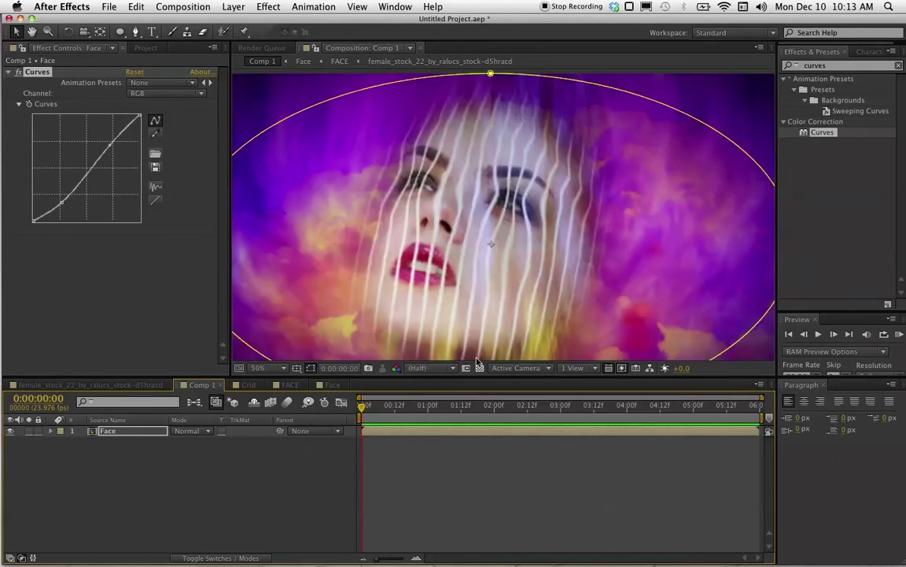
left_click_drag(222, 376, 223, 473)
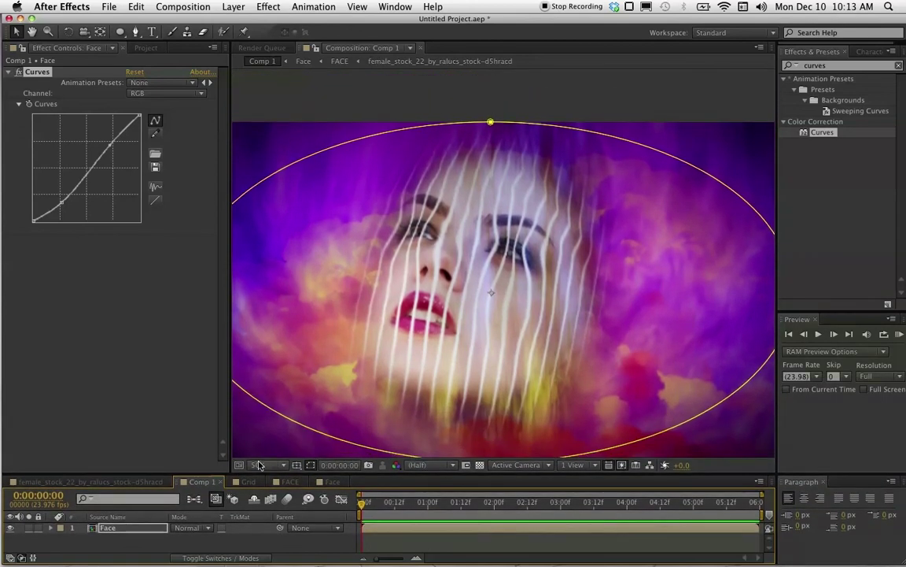
key("h")
left_click_drag(439, 276, 439, 244)
left_click_drag(348, 255, 274, 253)
key("v")
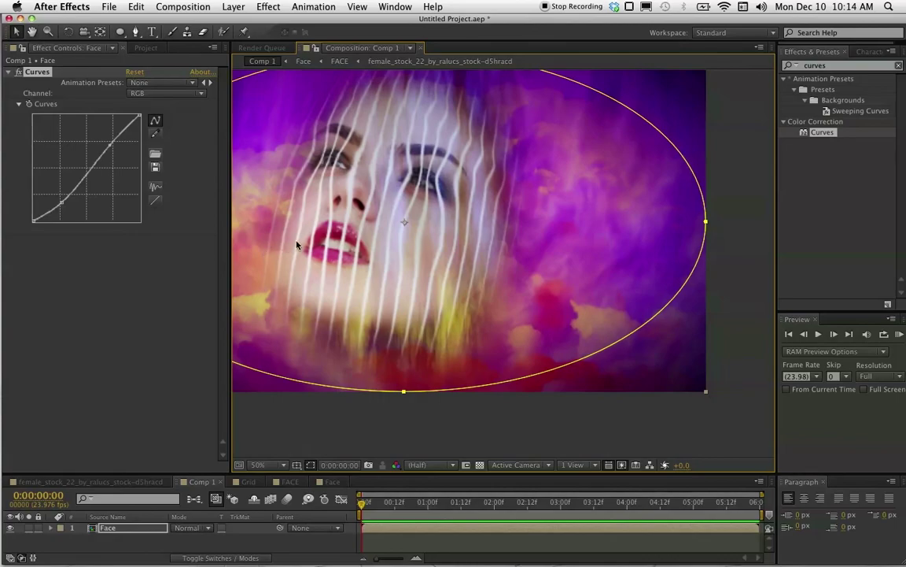
mouse_move(1, 6)
left_click(740, 186)
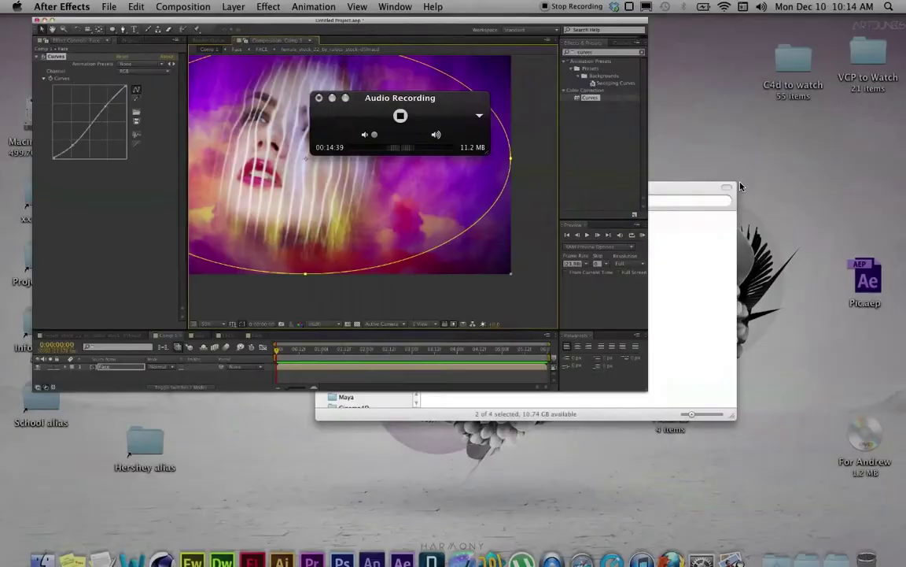
left_click(115, 44)
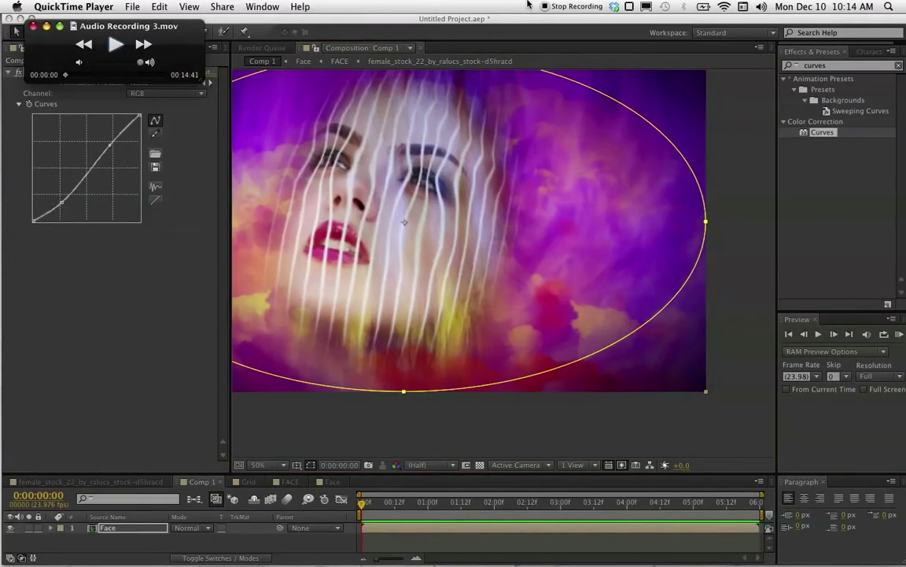